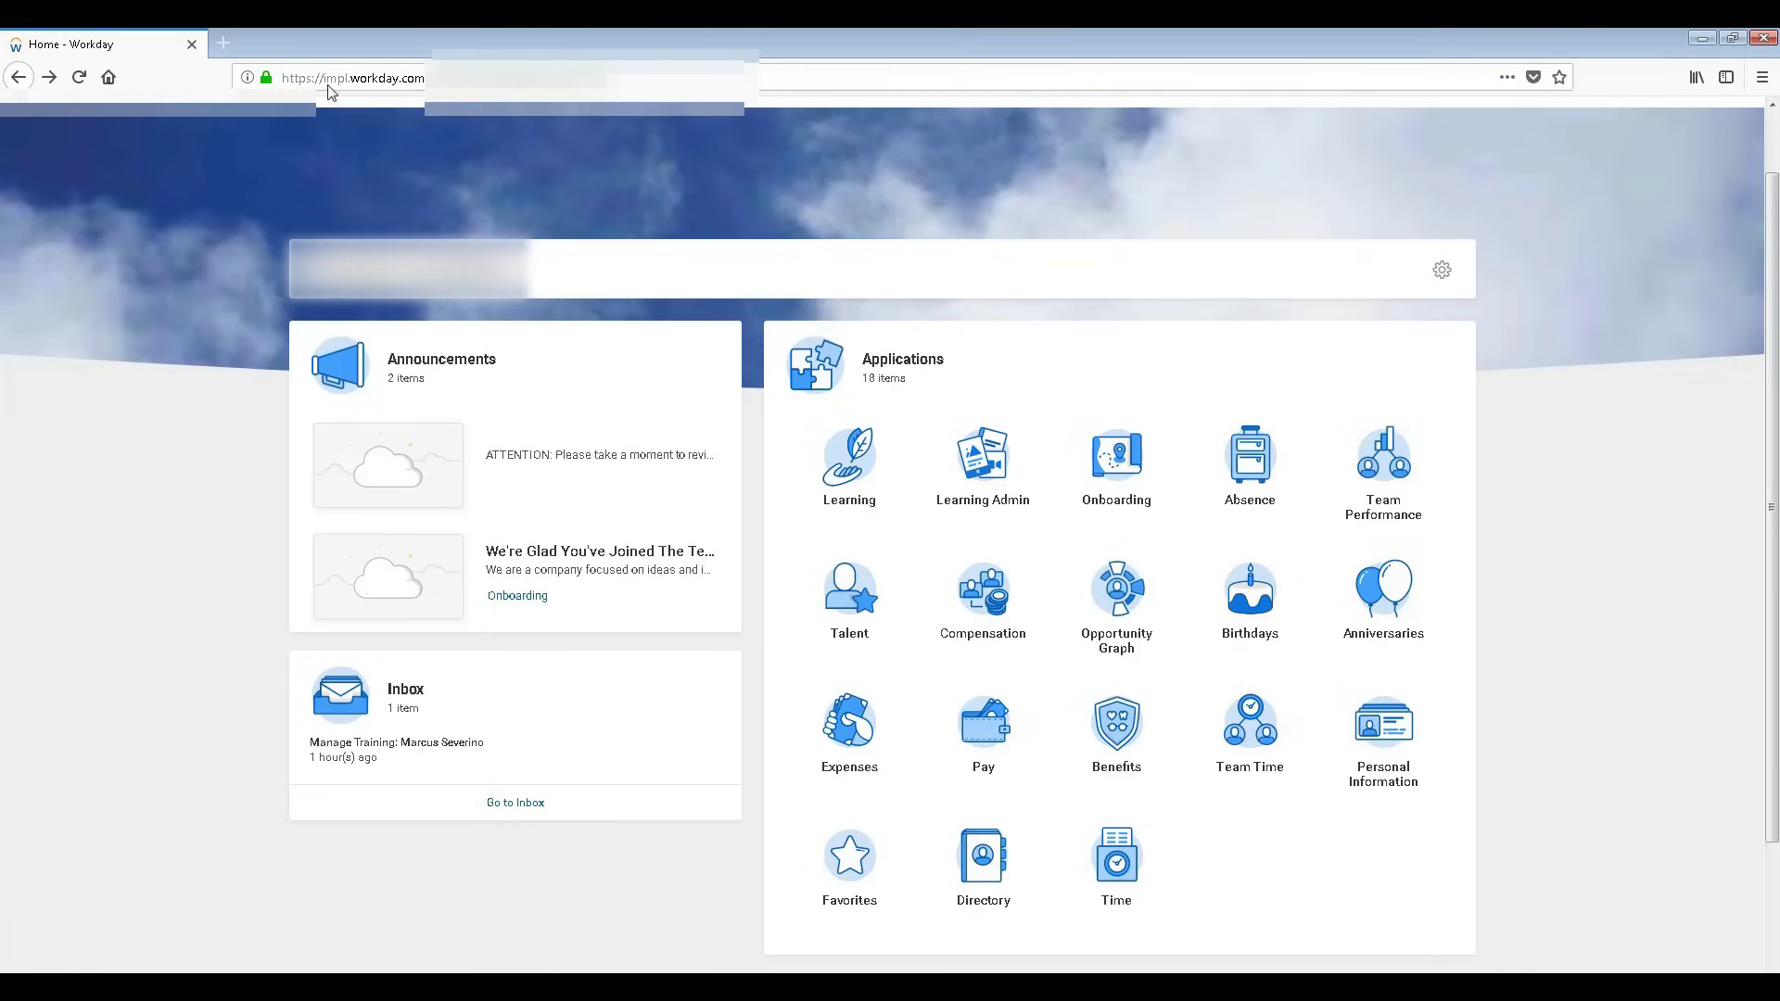
Switch to Notepad with a new blank document.
key("super")
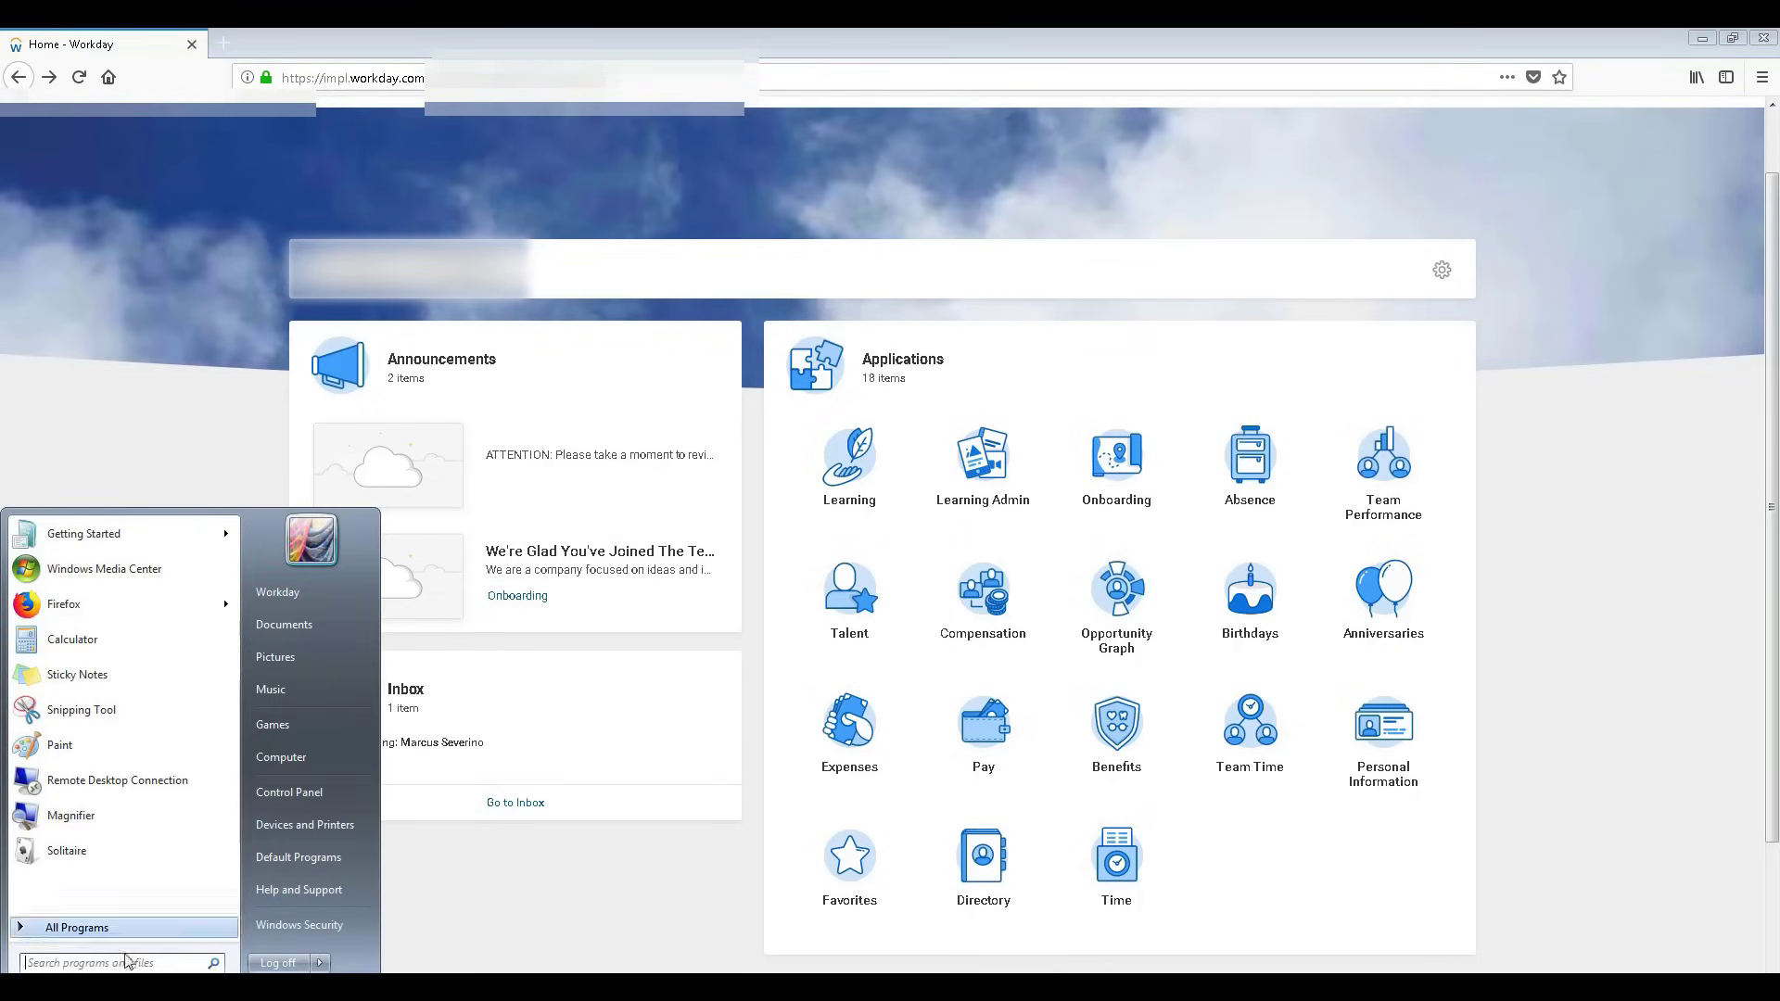
key("Escape")
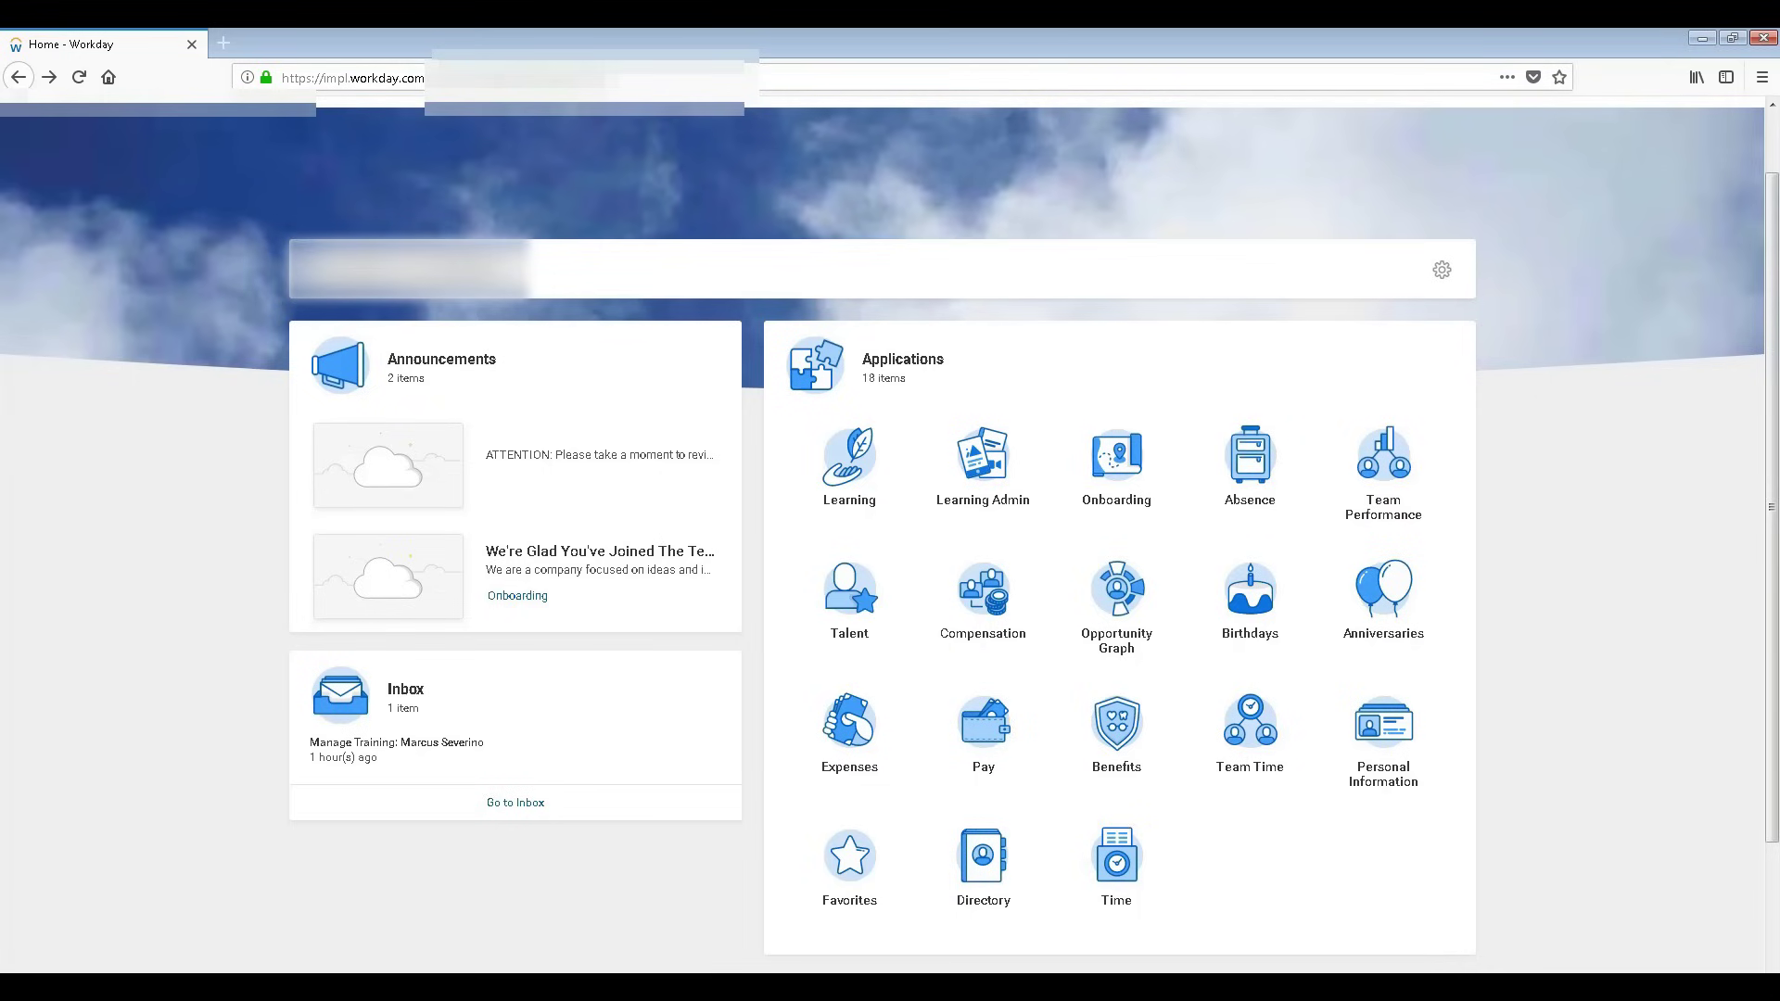
key("super")
type("note")
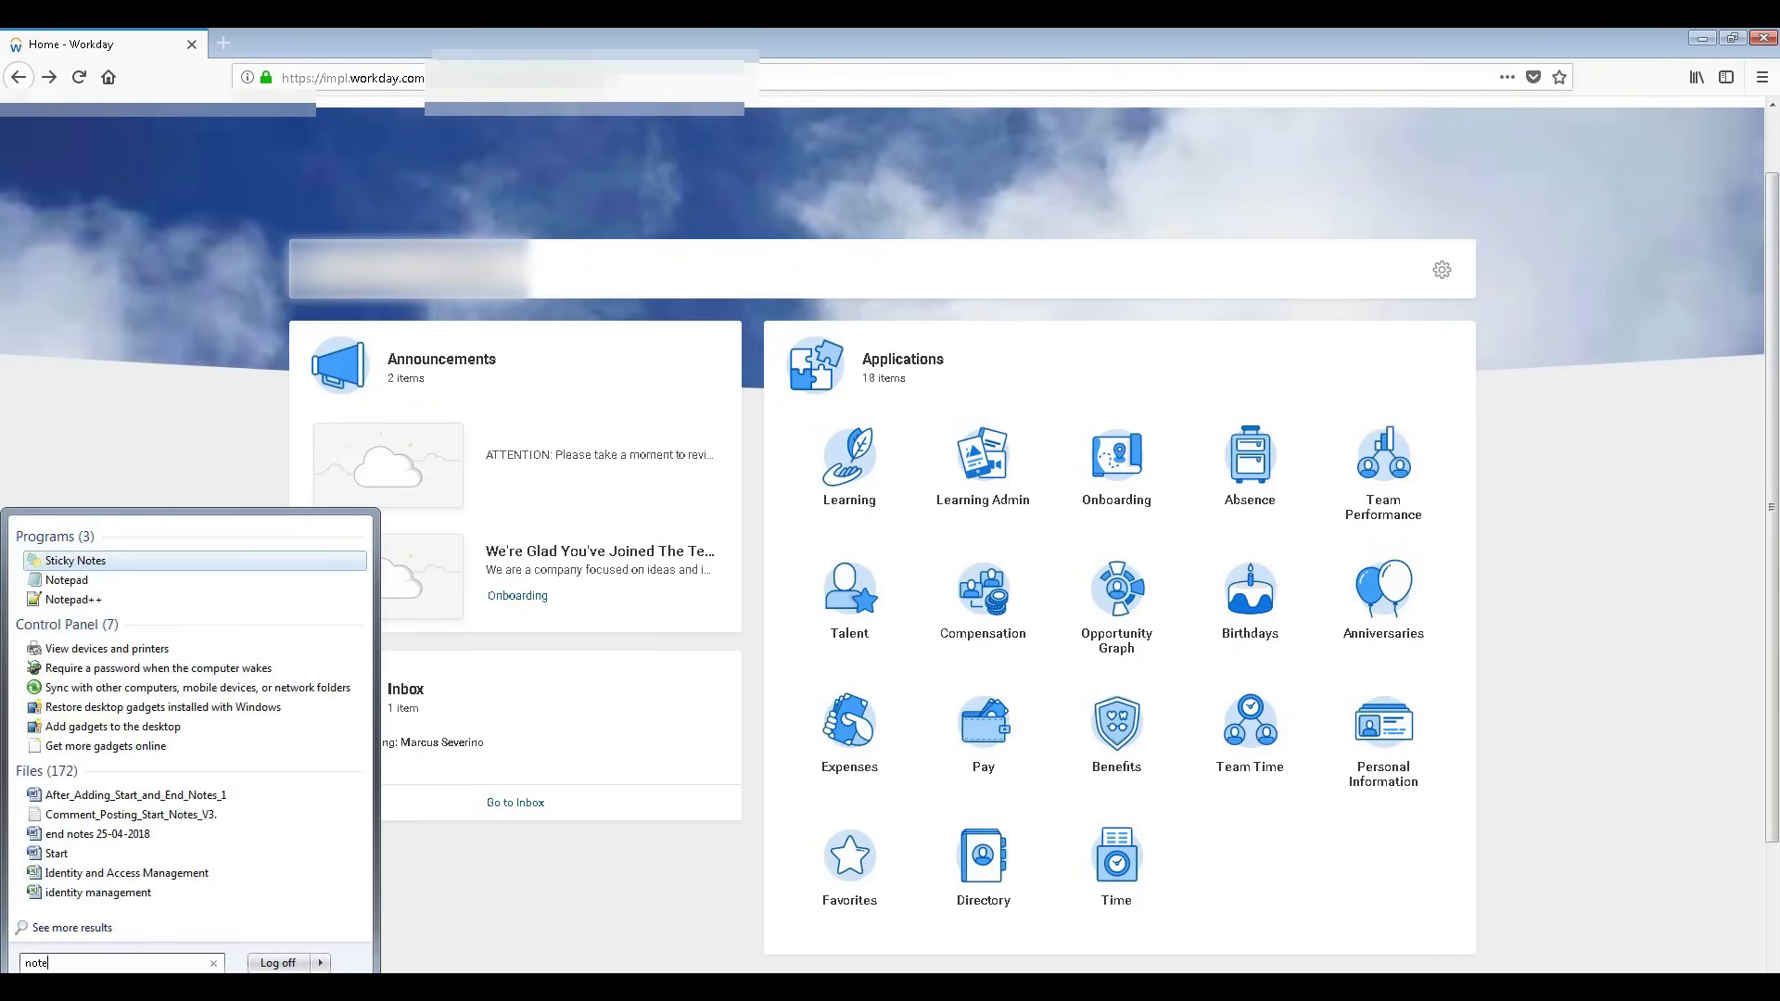
key("Down")
key("Return")
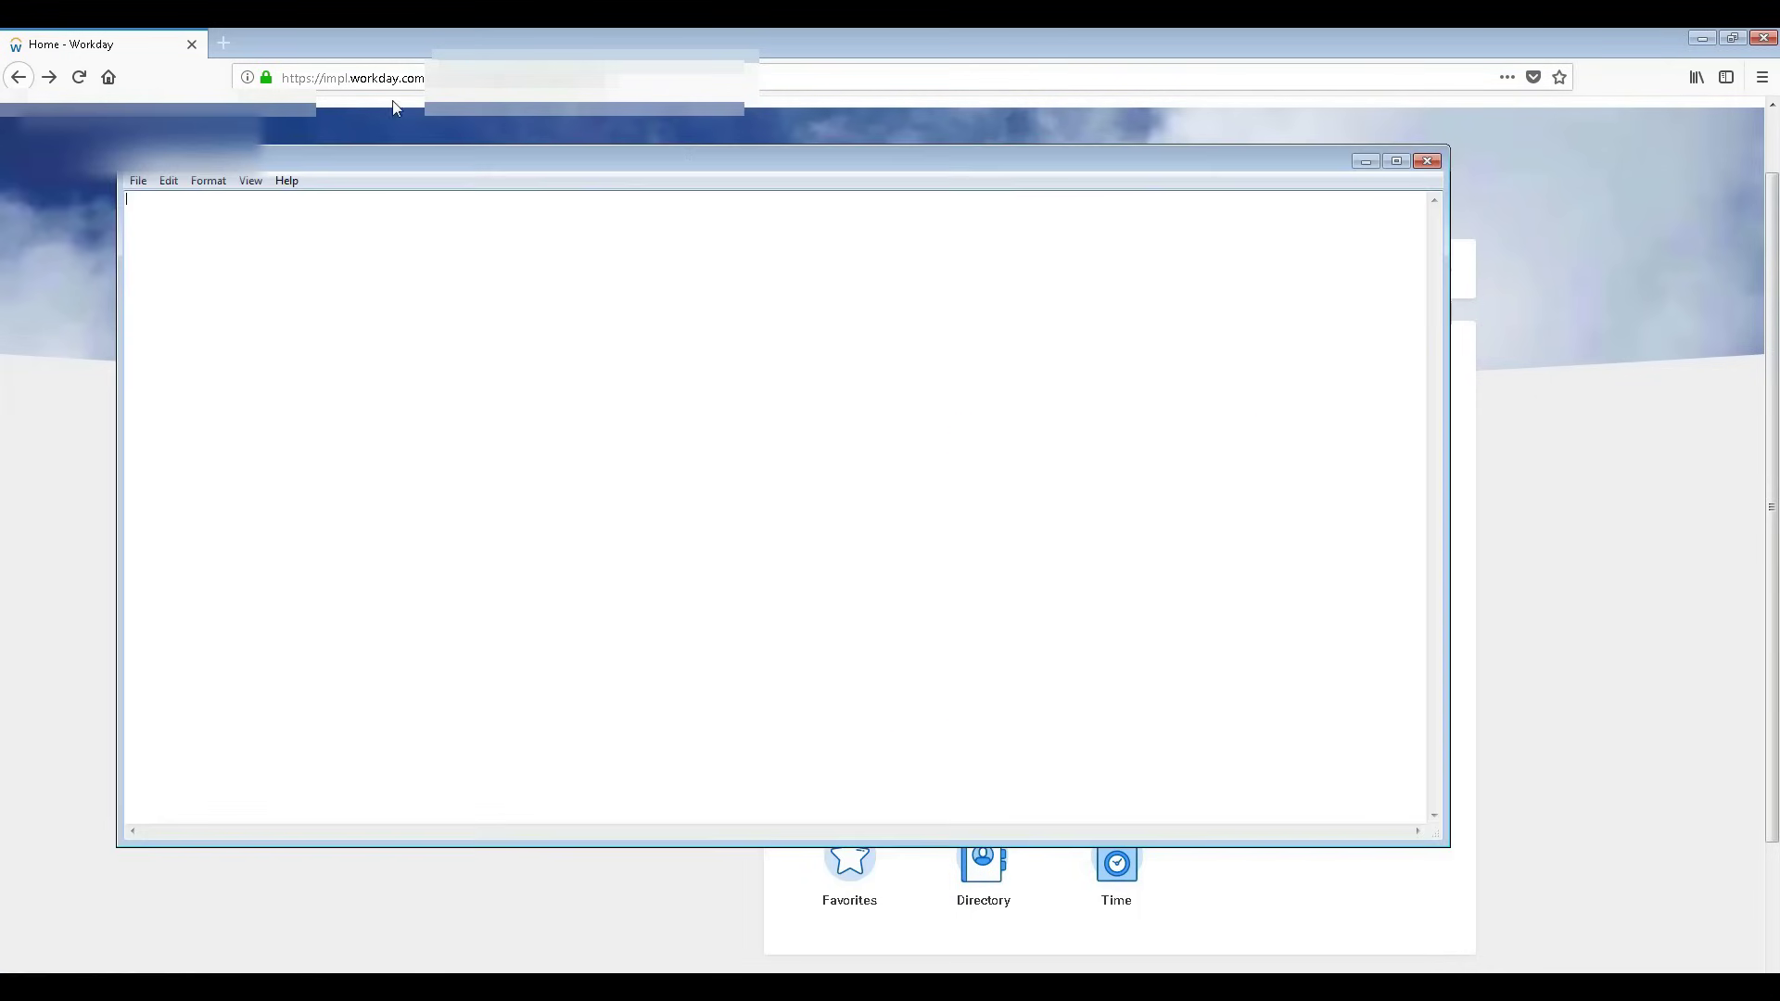
Write the heading HCM with several blank lines above it.
type("HCM")
key("Return")
key("Return")
key("Return")
key("Return")
key("Return")
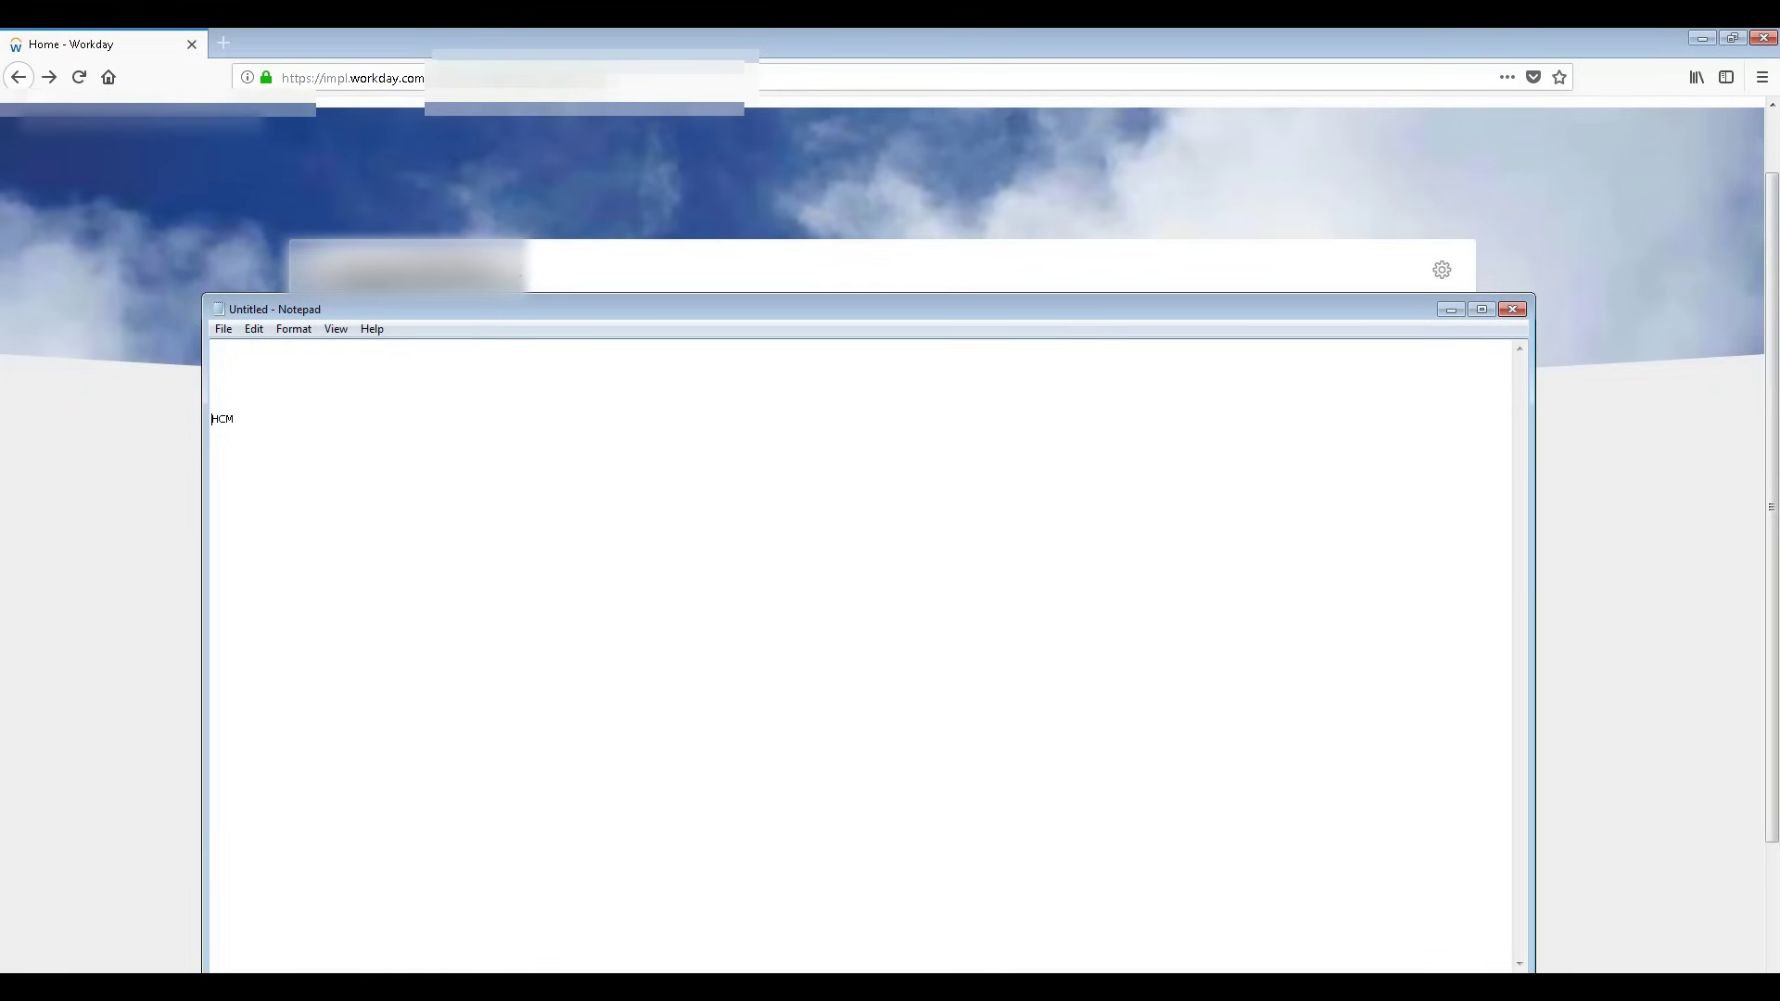
Set the Notepad font size to 26, keeping Lucida Console Regular.
key("shift+End")
left_click(293, 330)
left_click(340, 383)
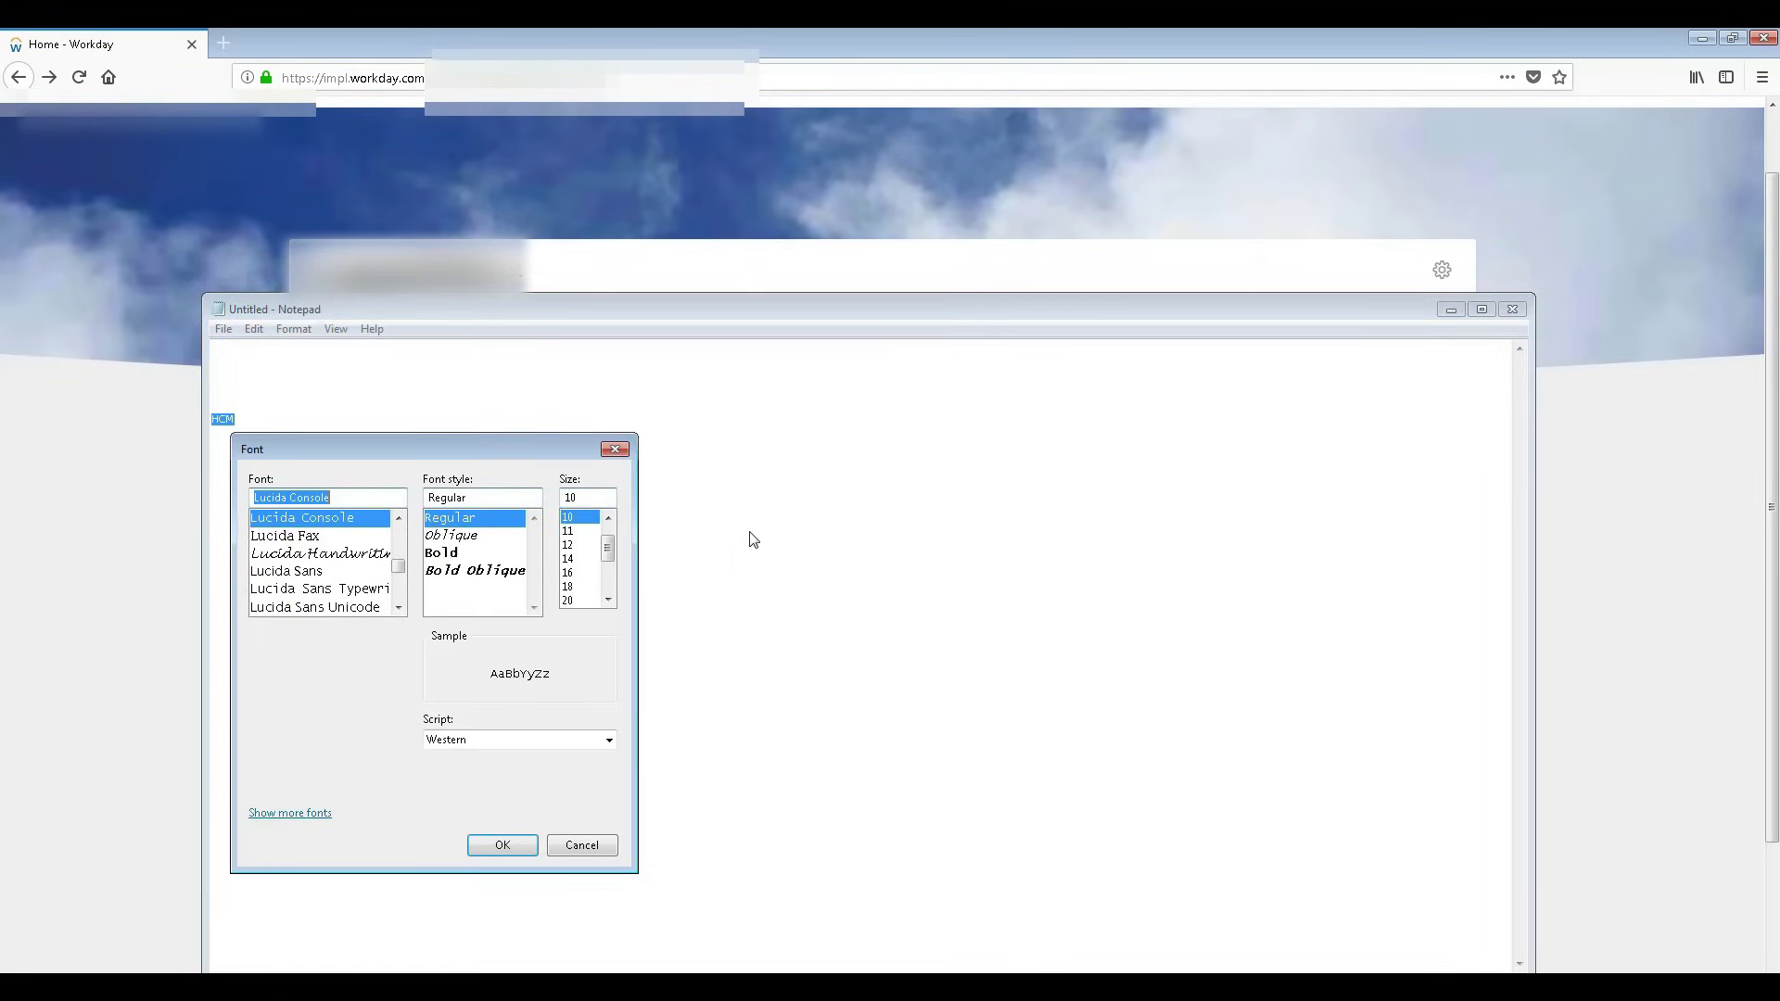
scroll(593, 556, "down", 2)
left_click(574, 573)
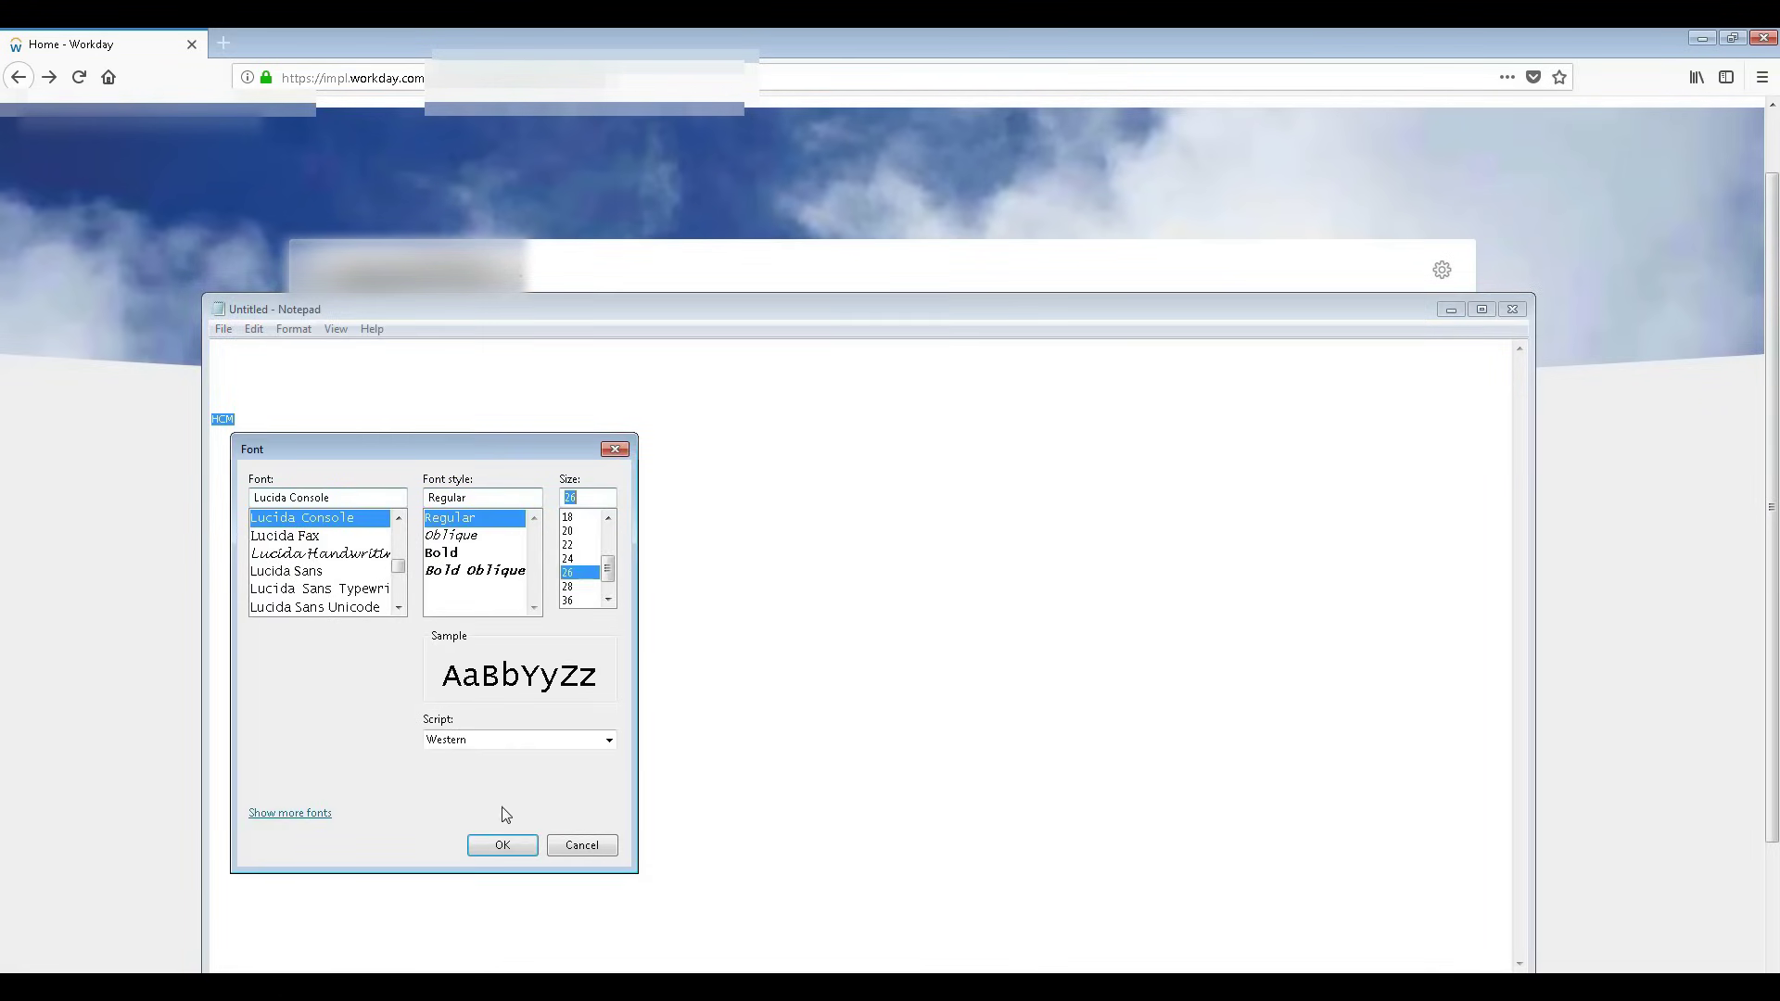
left_click(503, 845)
left_click(624, 707)
key("Home")
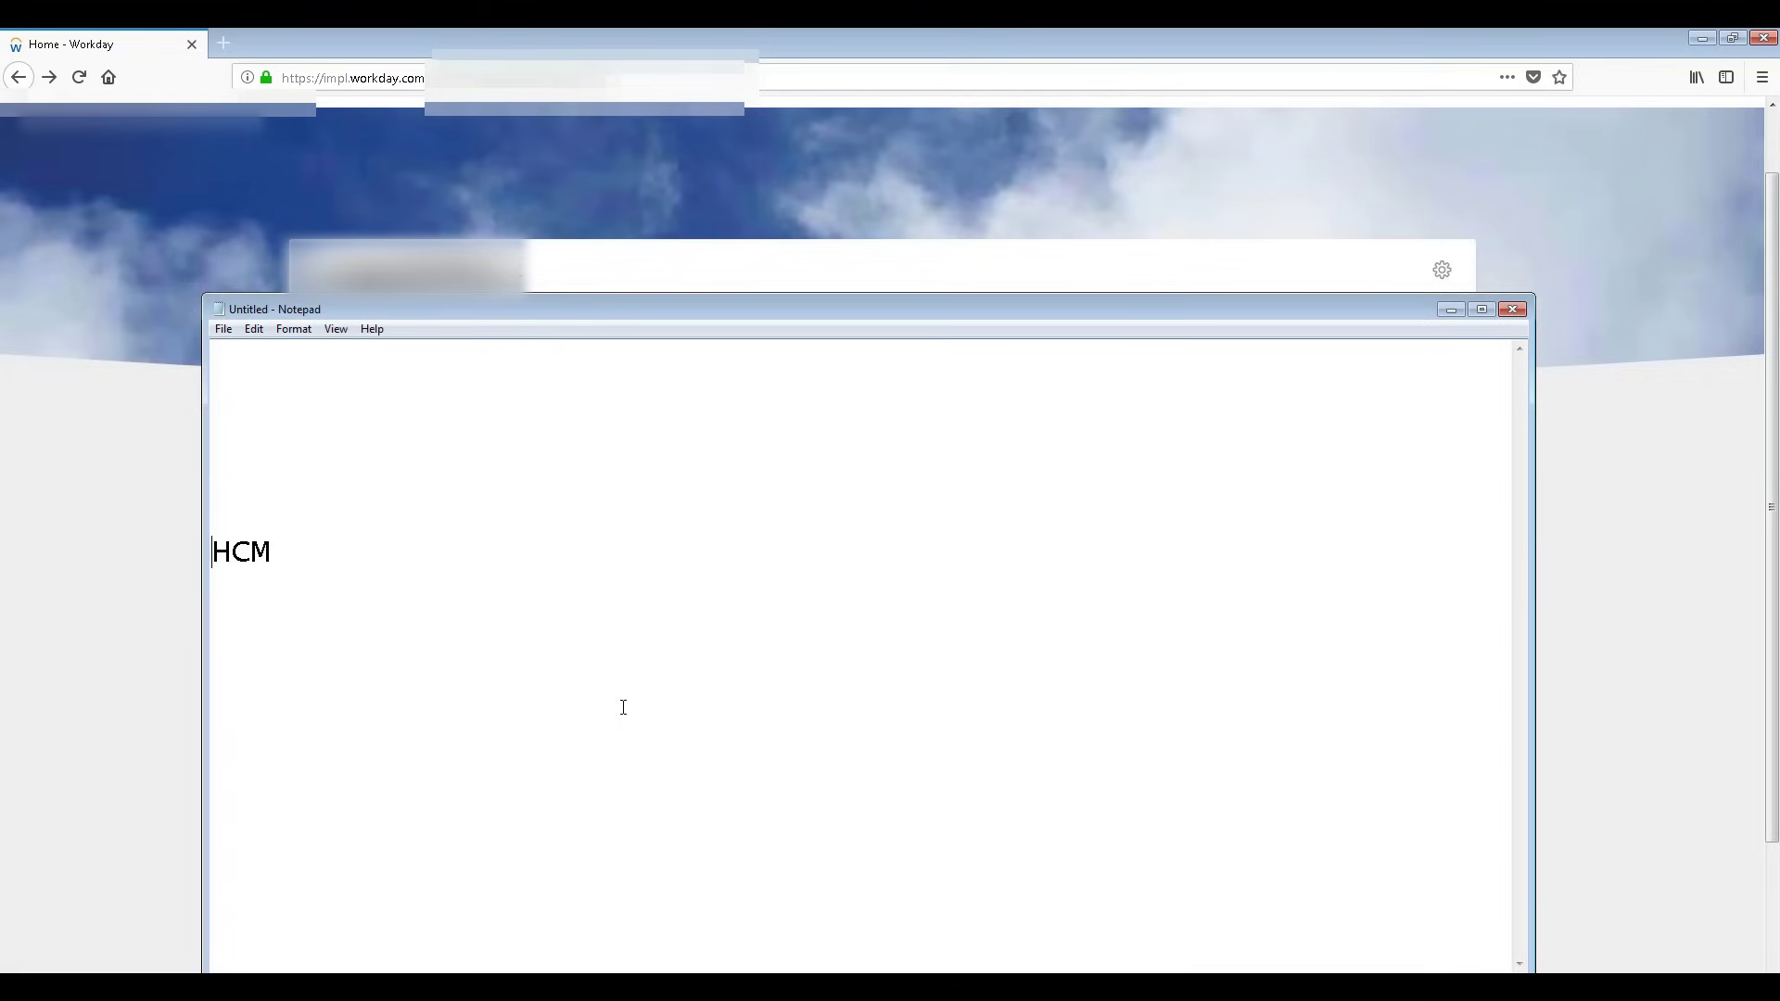
Add Payroll and Time Sheet on separate lines after a blank line under HCM, and move the window lower on the screen.
key("End")
key("Return")
key("Return")
type("Payroll")
key("Return")
type("Ti")
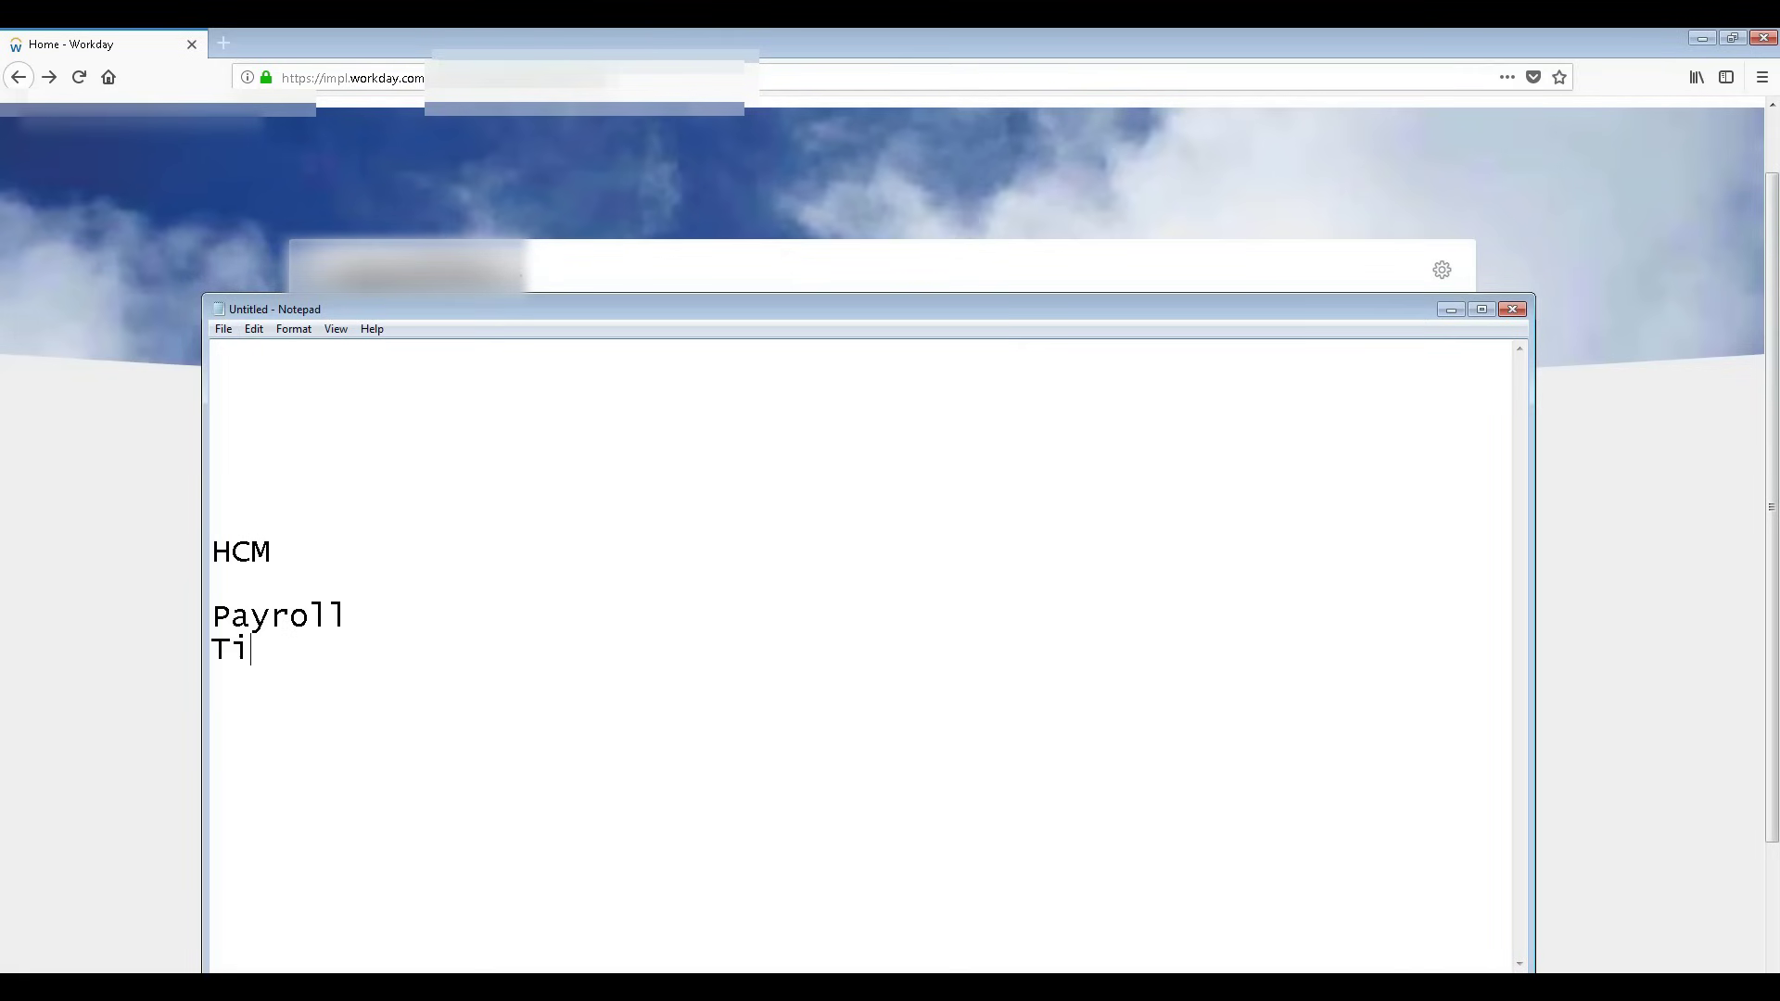
type("me Sheet")
left_click_drag(778, 300, 912, 486)
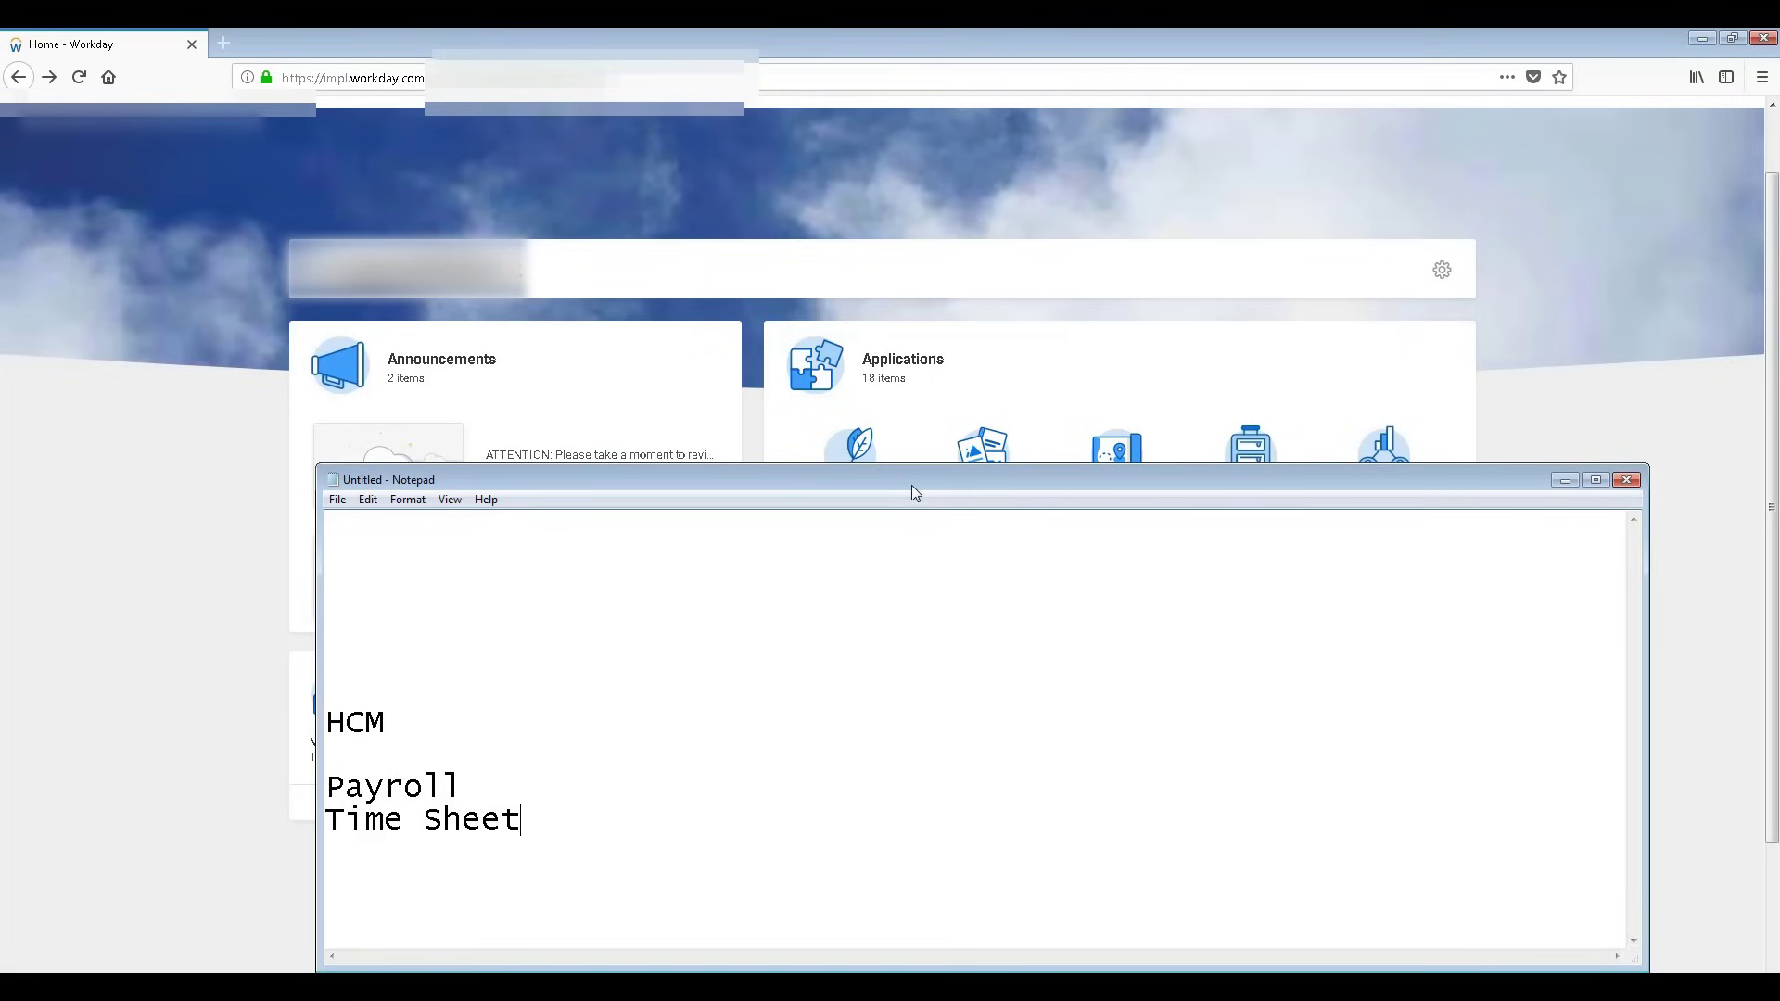
Add Approvals and Leaves as separate lines under Time Sheet, followed by several blank lines.
key("Return")
type("Approvals")
key("Return")
type("Leav")
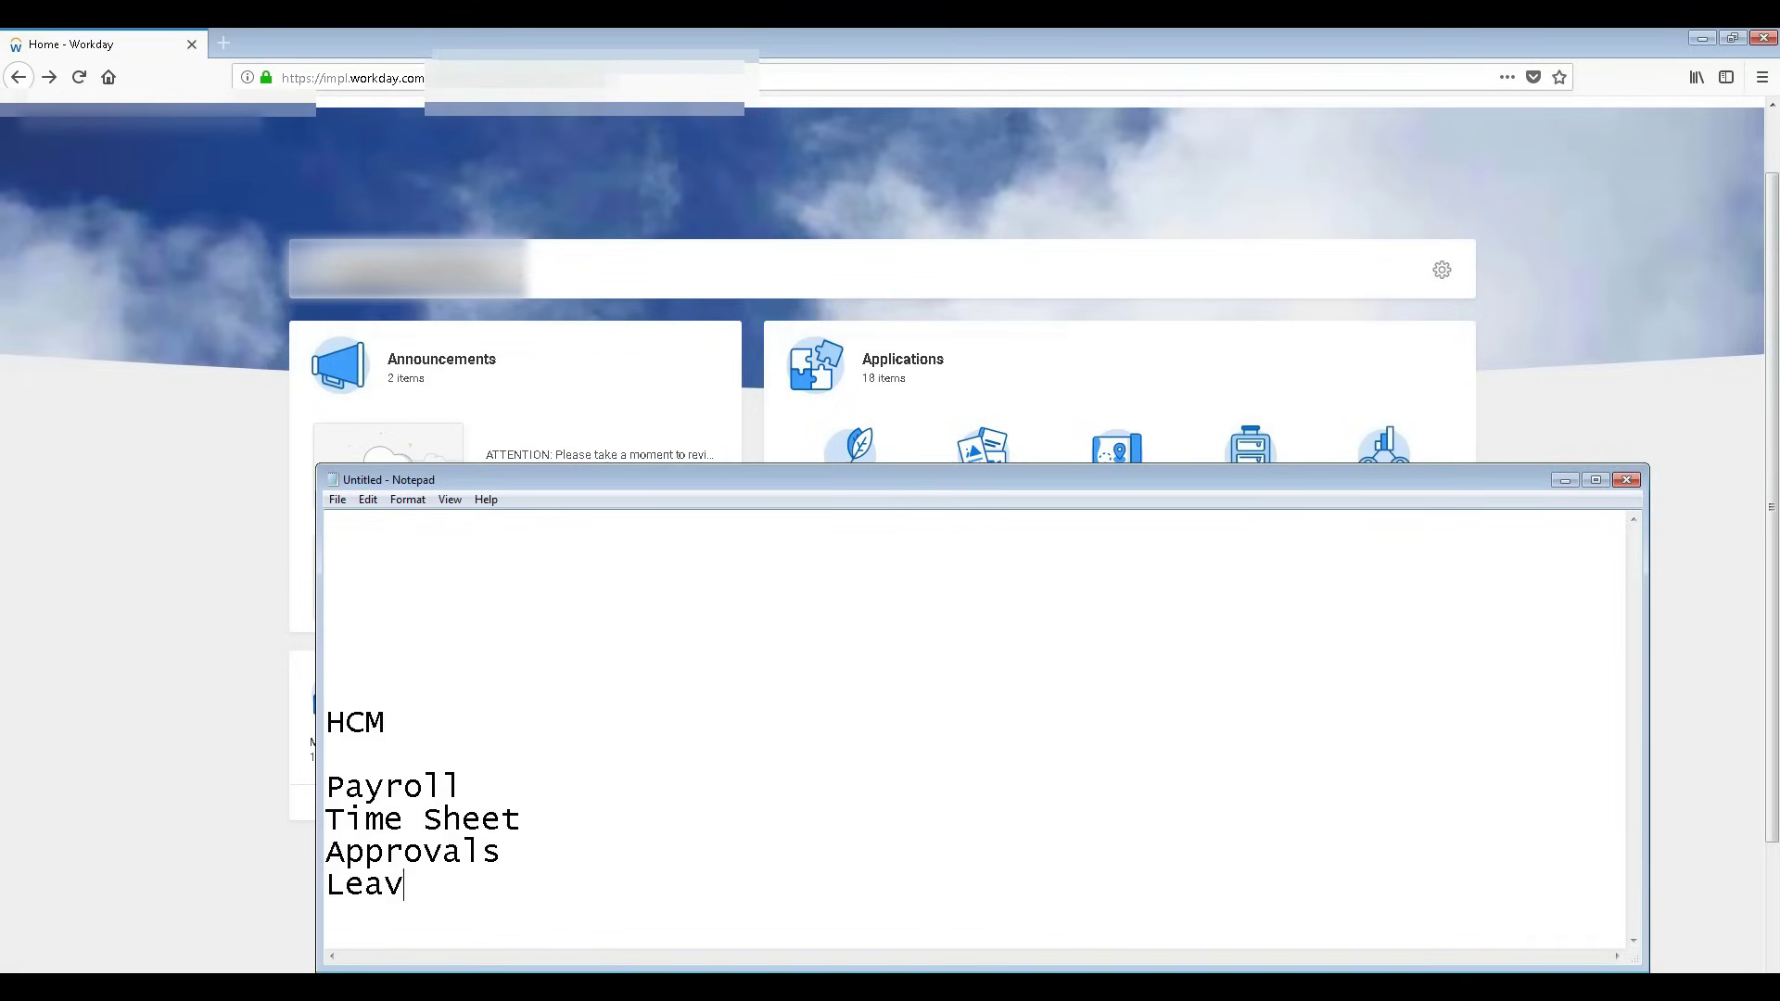
type("es")
key("Return")
key("Return")
key("Return")
key("Return")
key("Return")
key("Return")
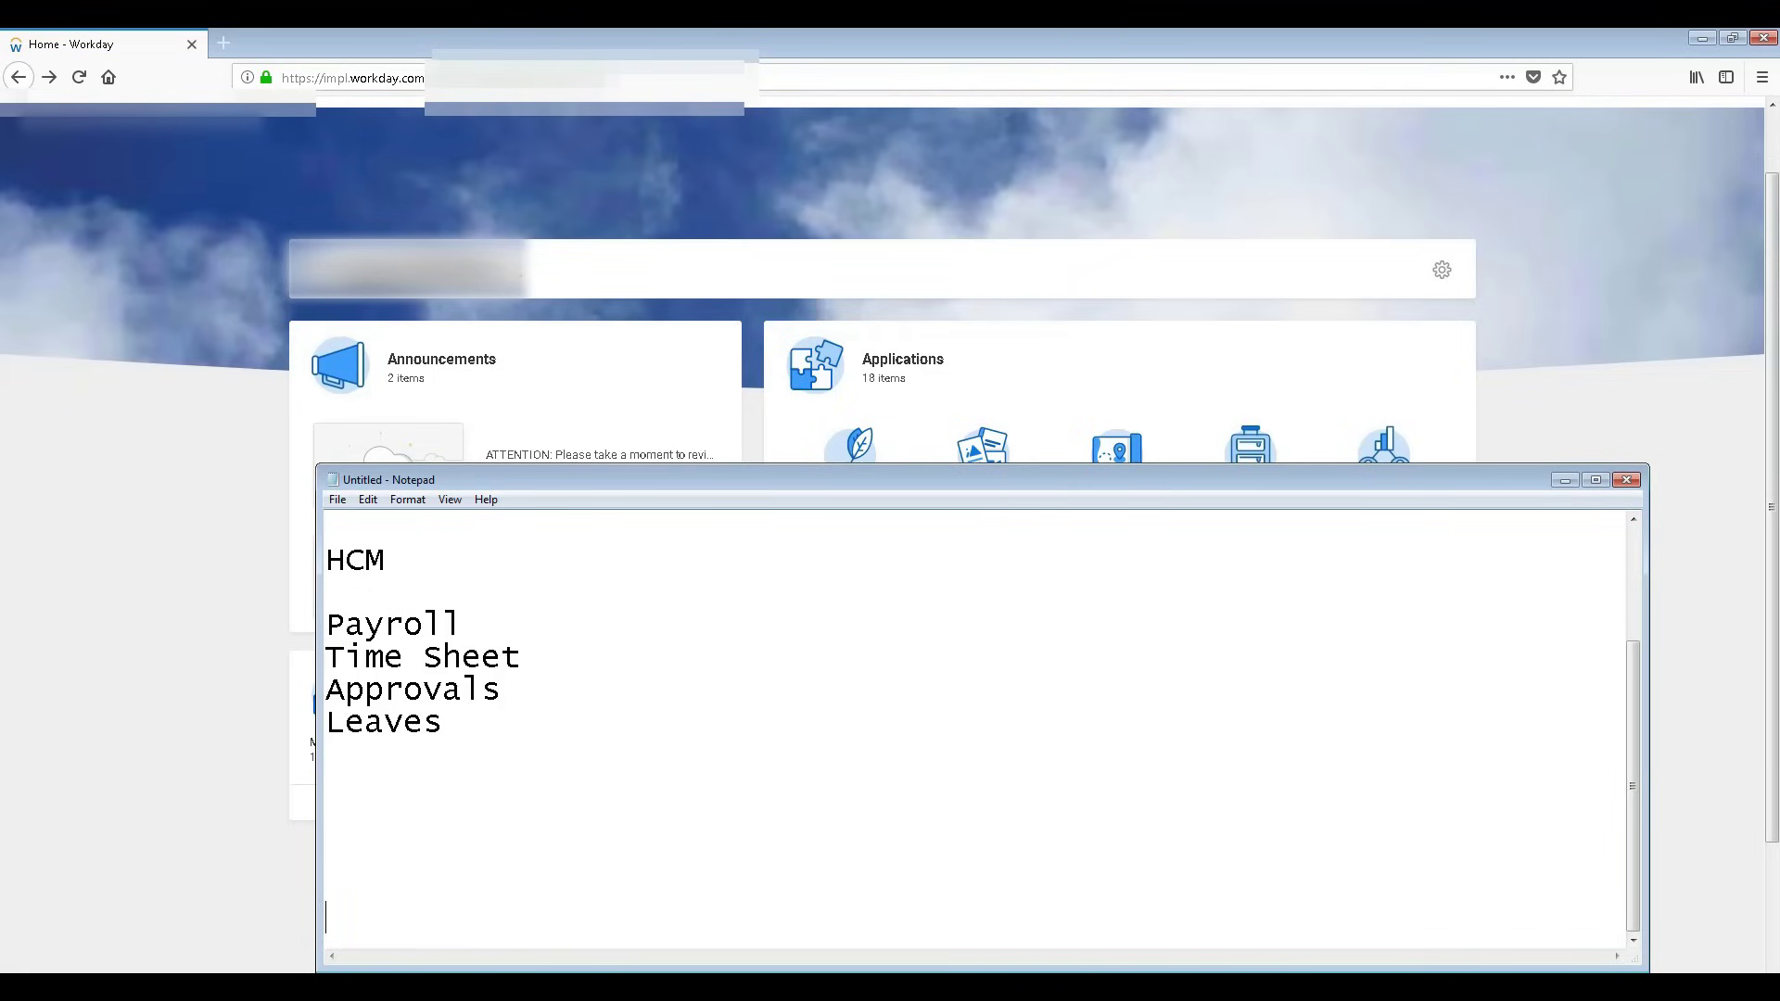
Continue the list directly below Leaves with the lines Financials, Purchase, Expenses and Accounts.
left_click(417, 758)
type("Financials")
key("Return")
type("Purchase")
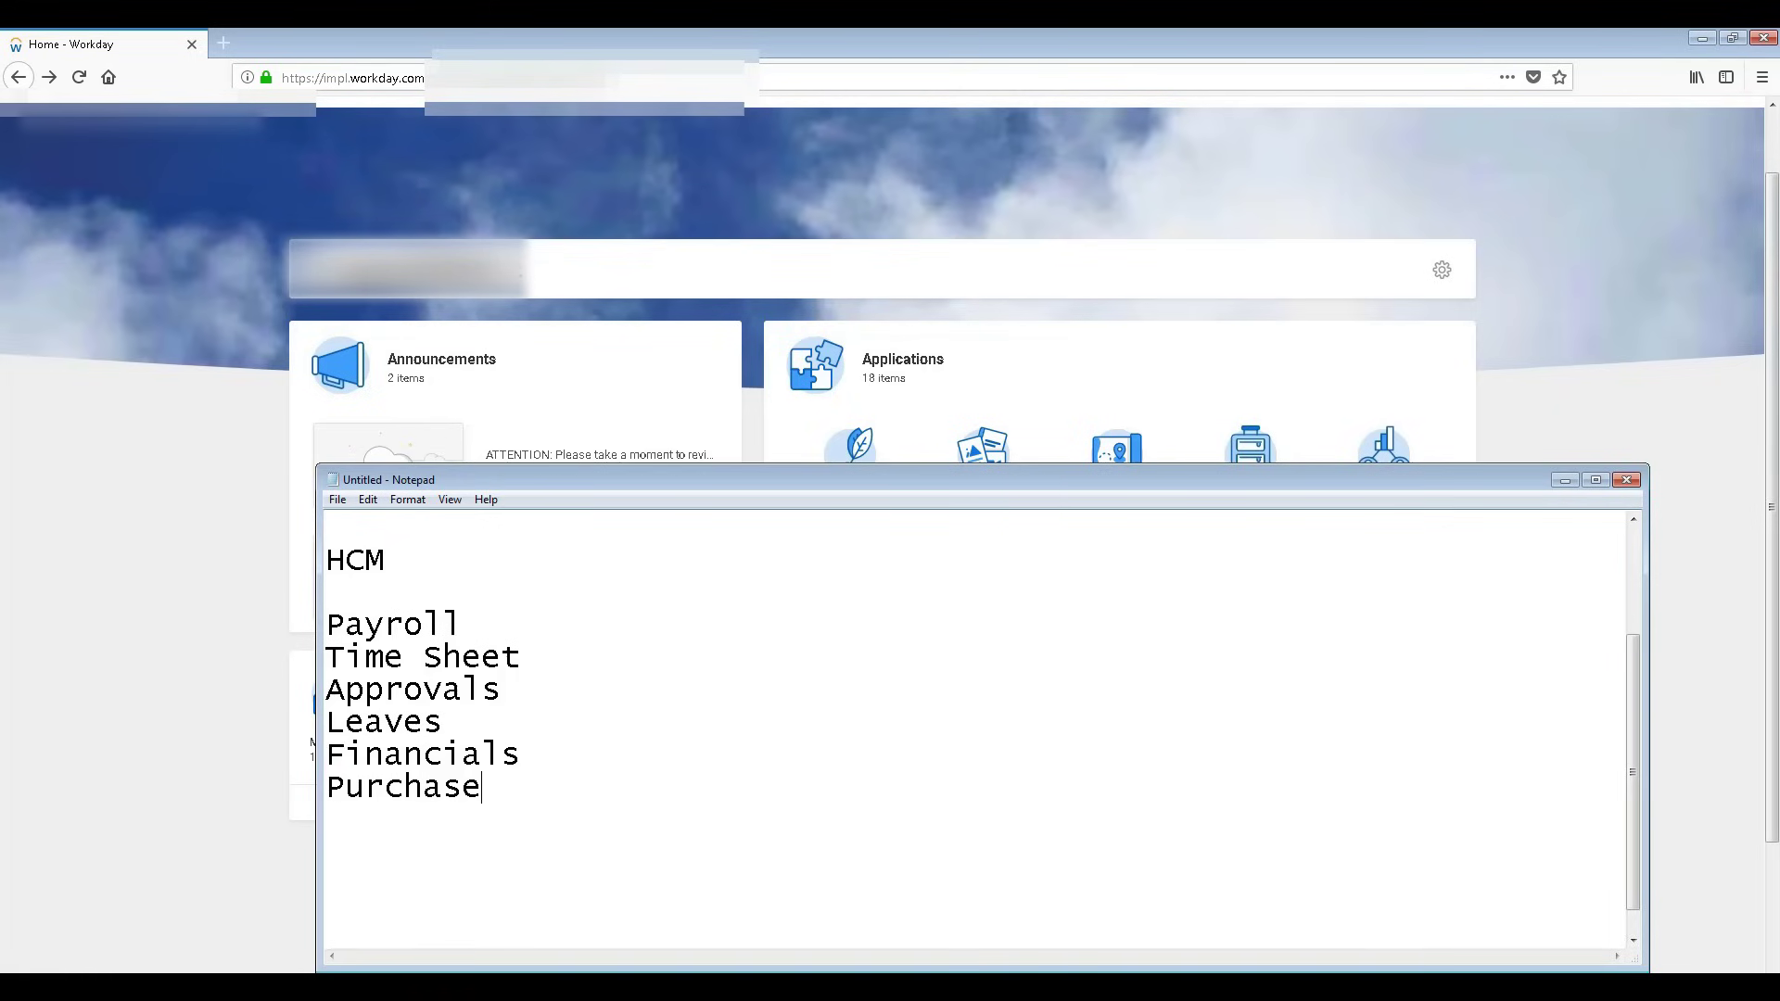
key("Return")
type("Expense")
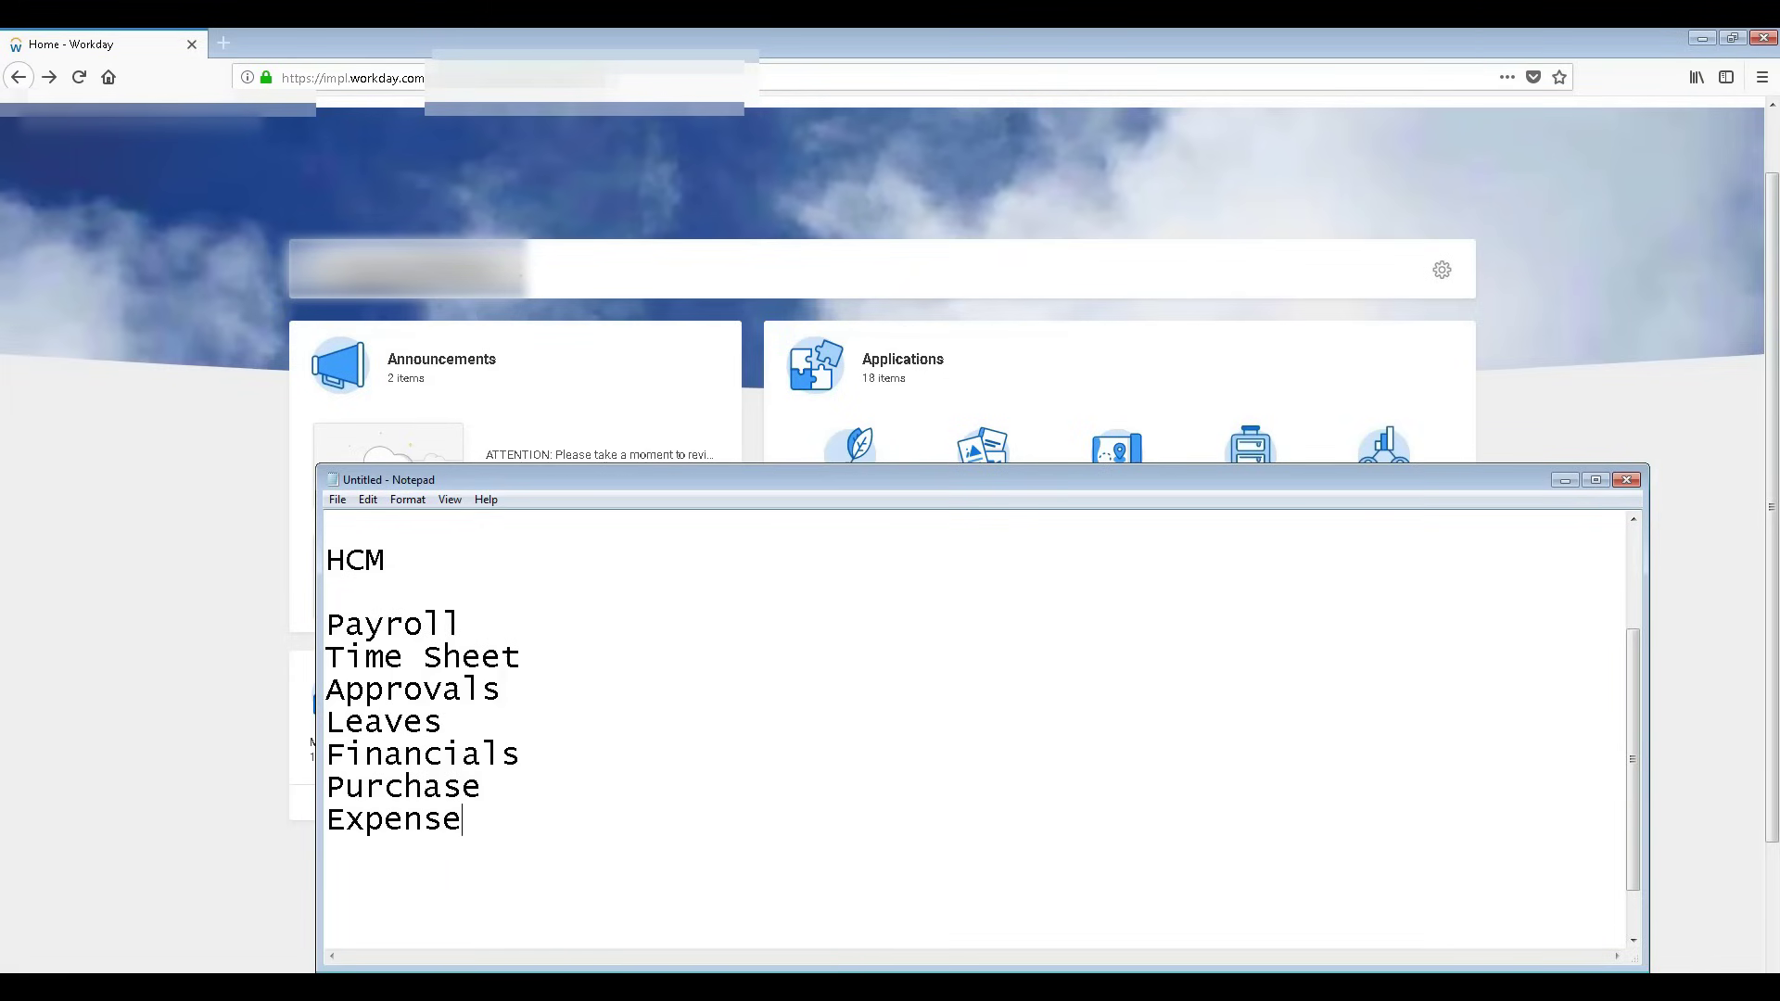
type("s")
key("Return")
type("Accounts")
key("Return")
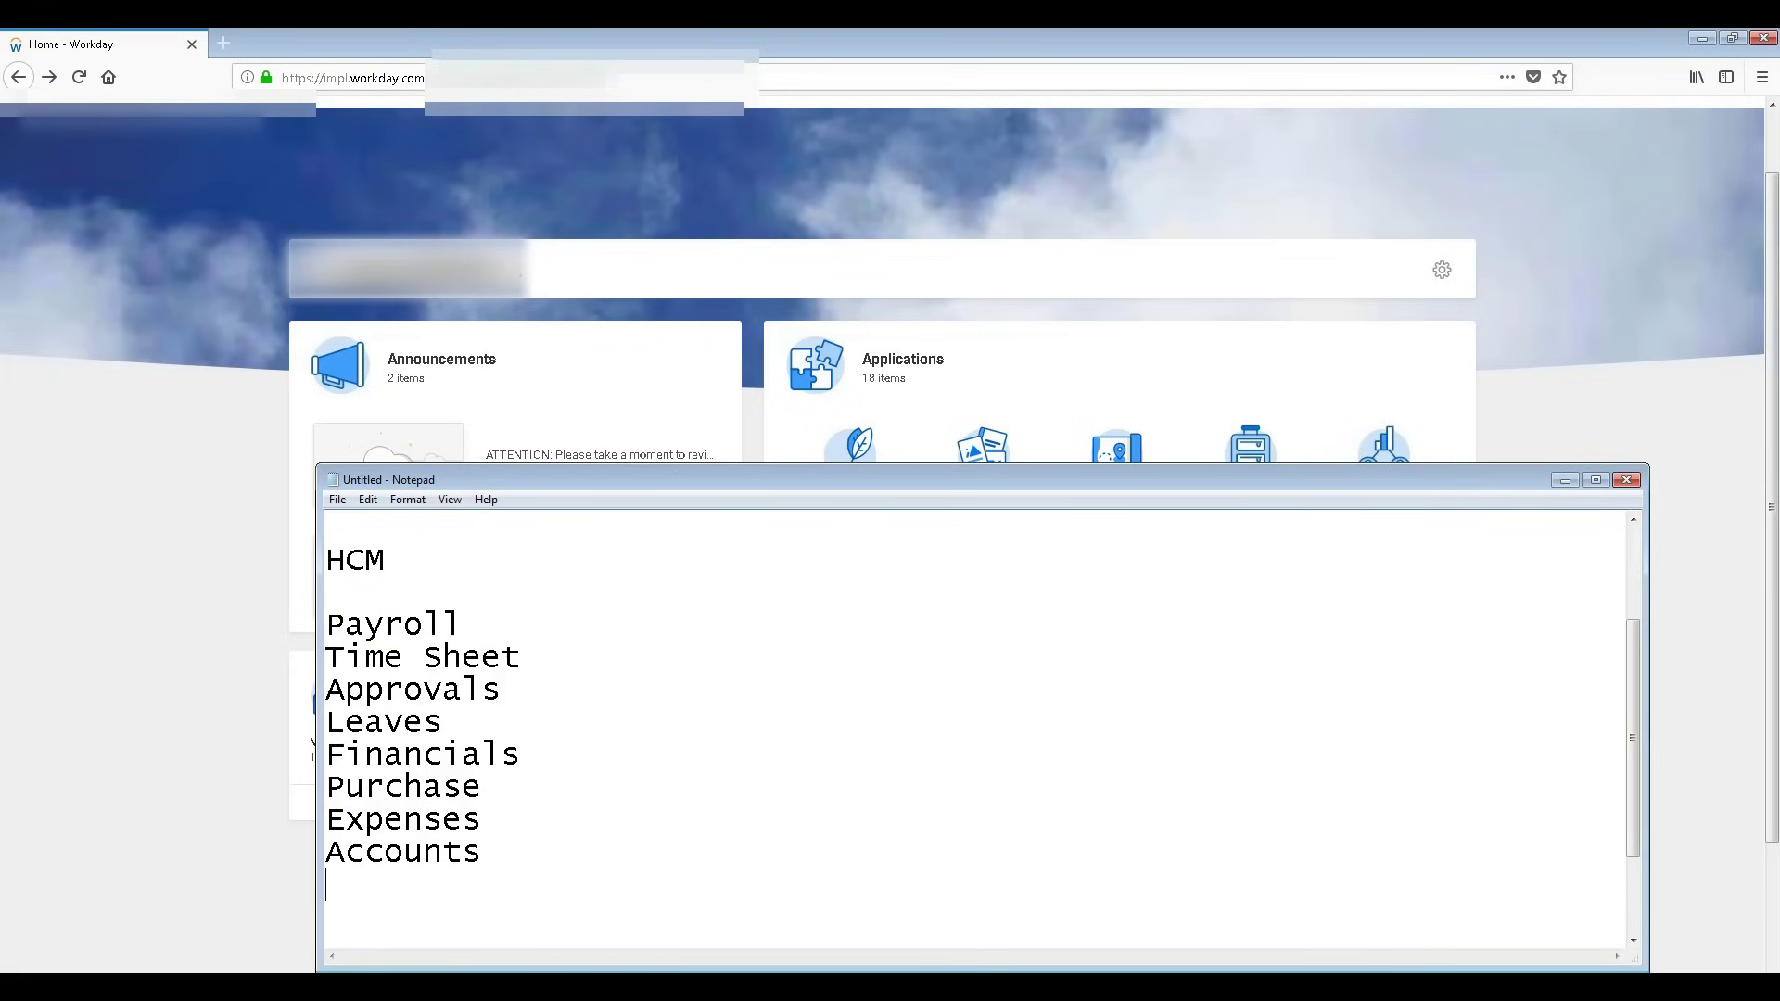
Glance at the Workday home page, then highlight the lines from Payroll to Accounts in Notepad.
key("alt+Tab")
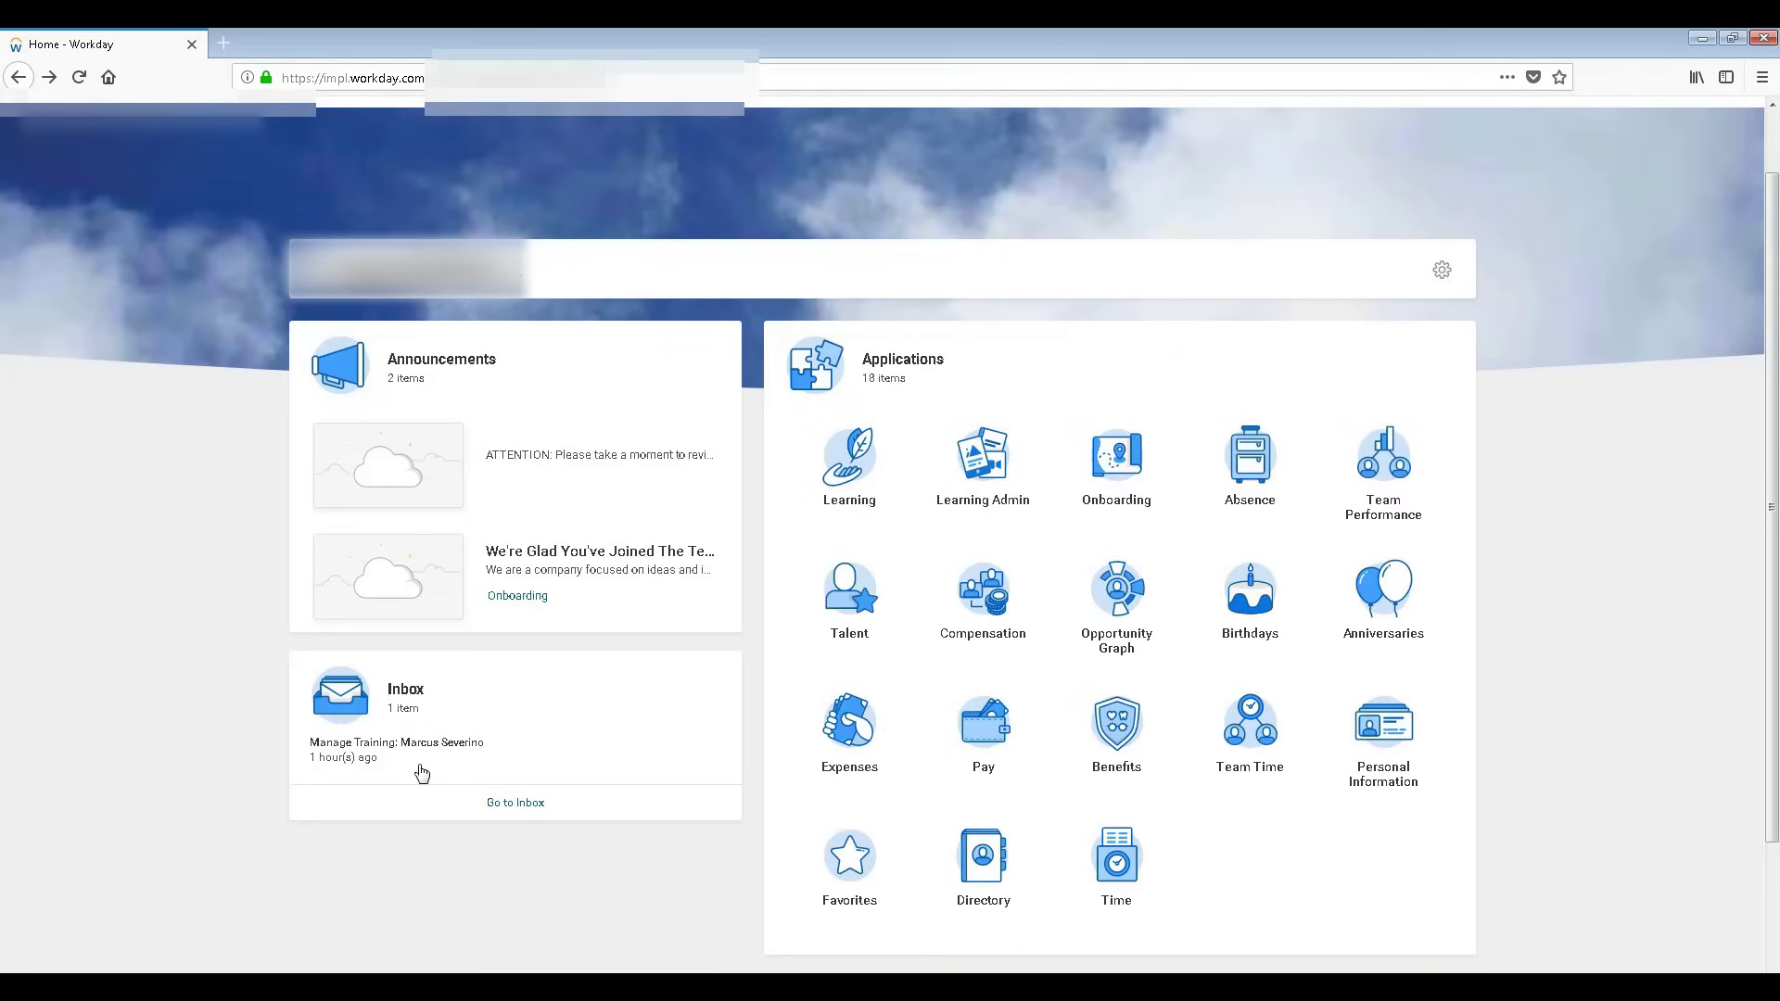
key("alt+Tab")
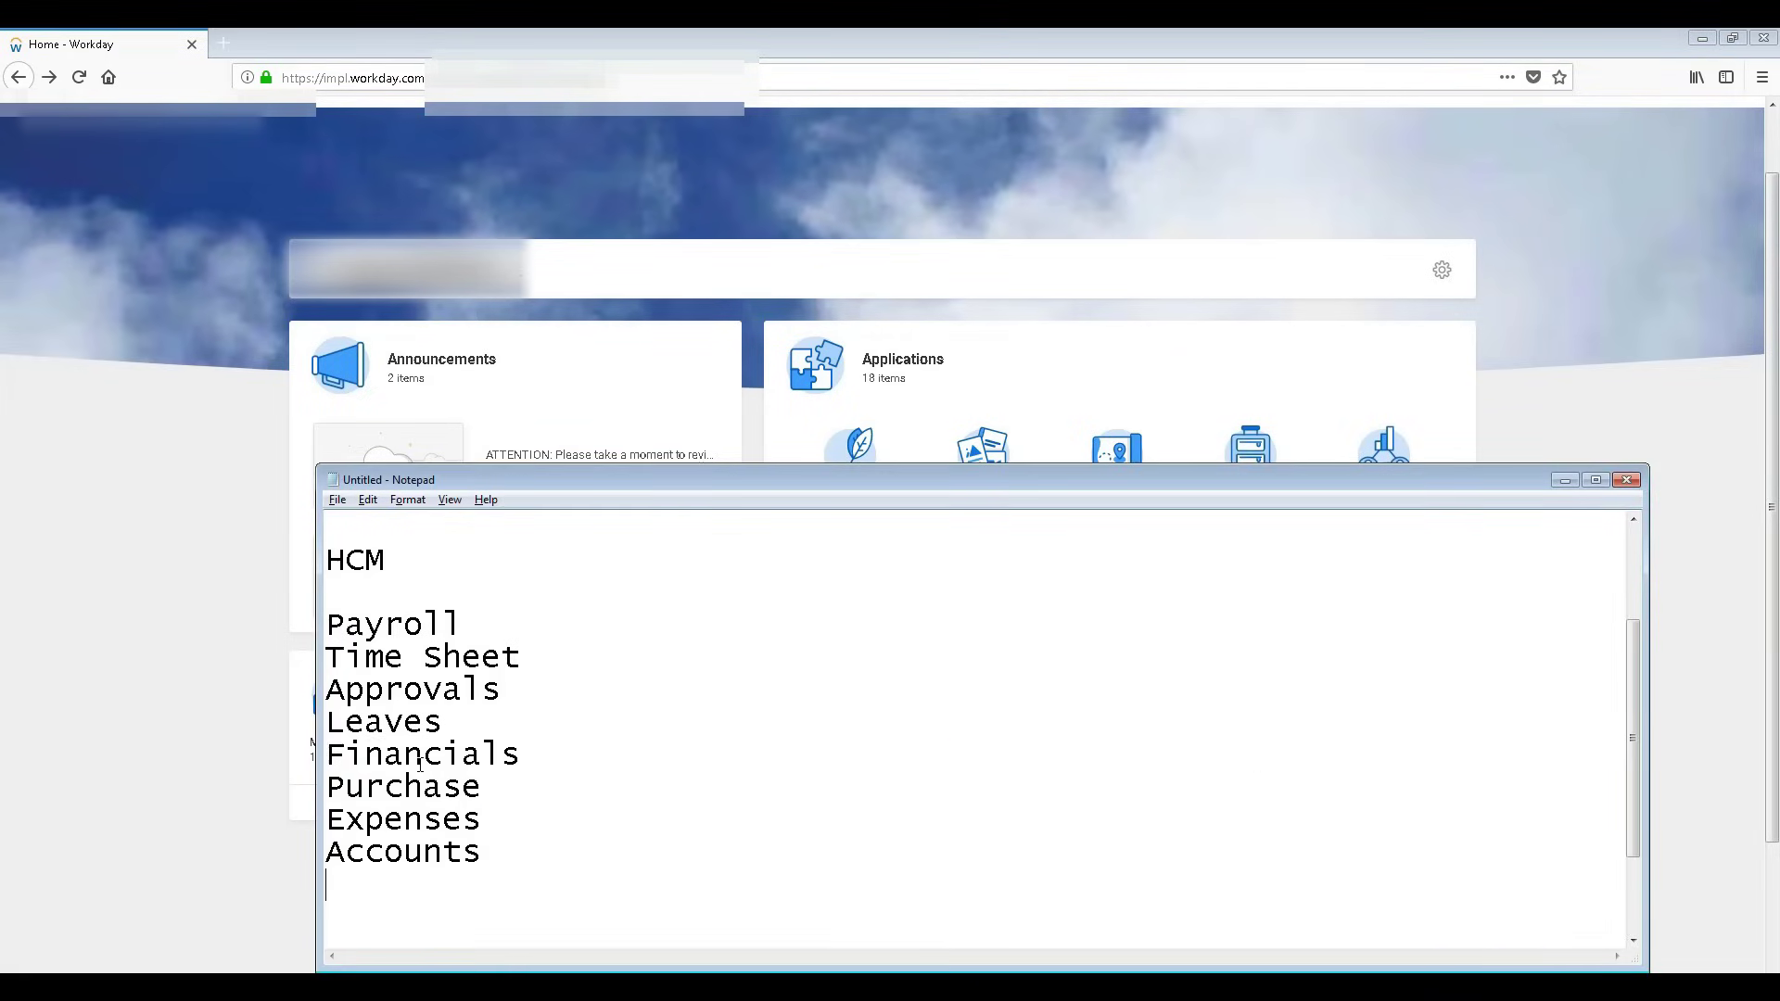
left_click_drag(482, 851, 267, 635)
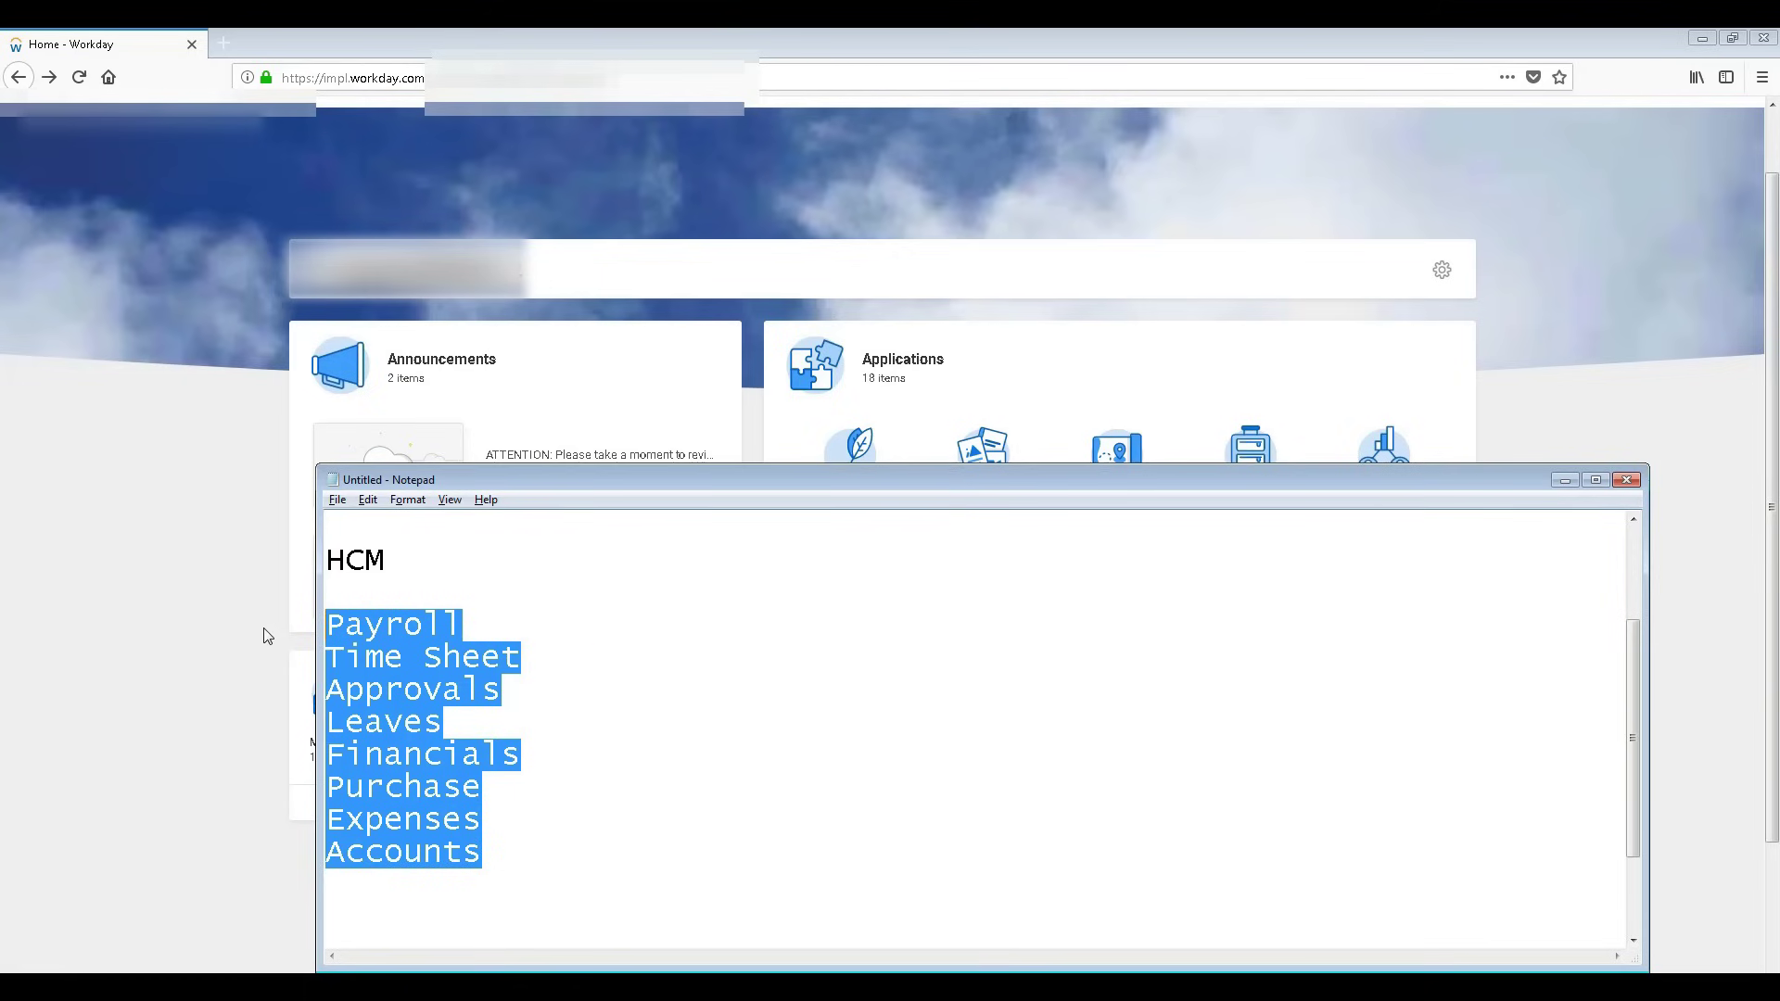
Switch to Workday and look over the home page from the header down to the Applications section and footer.
key("alt+Tab")
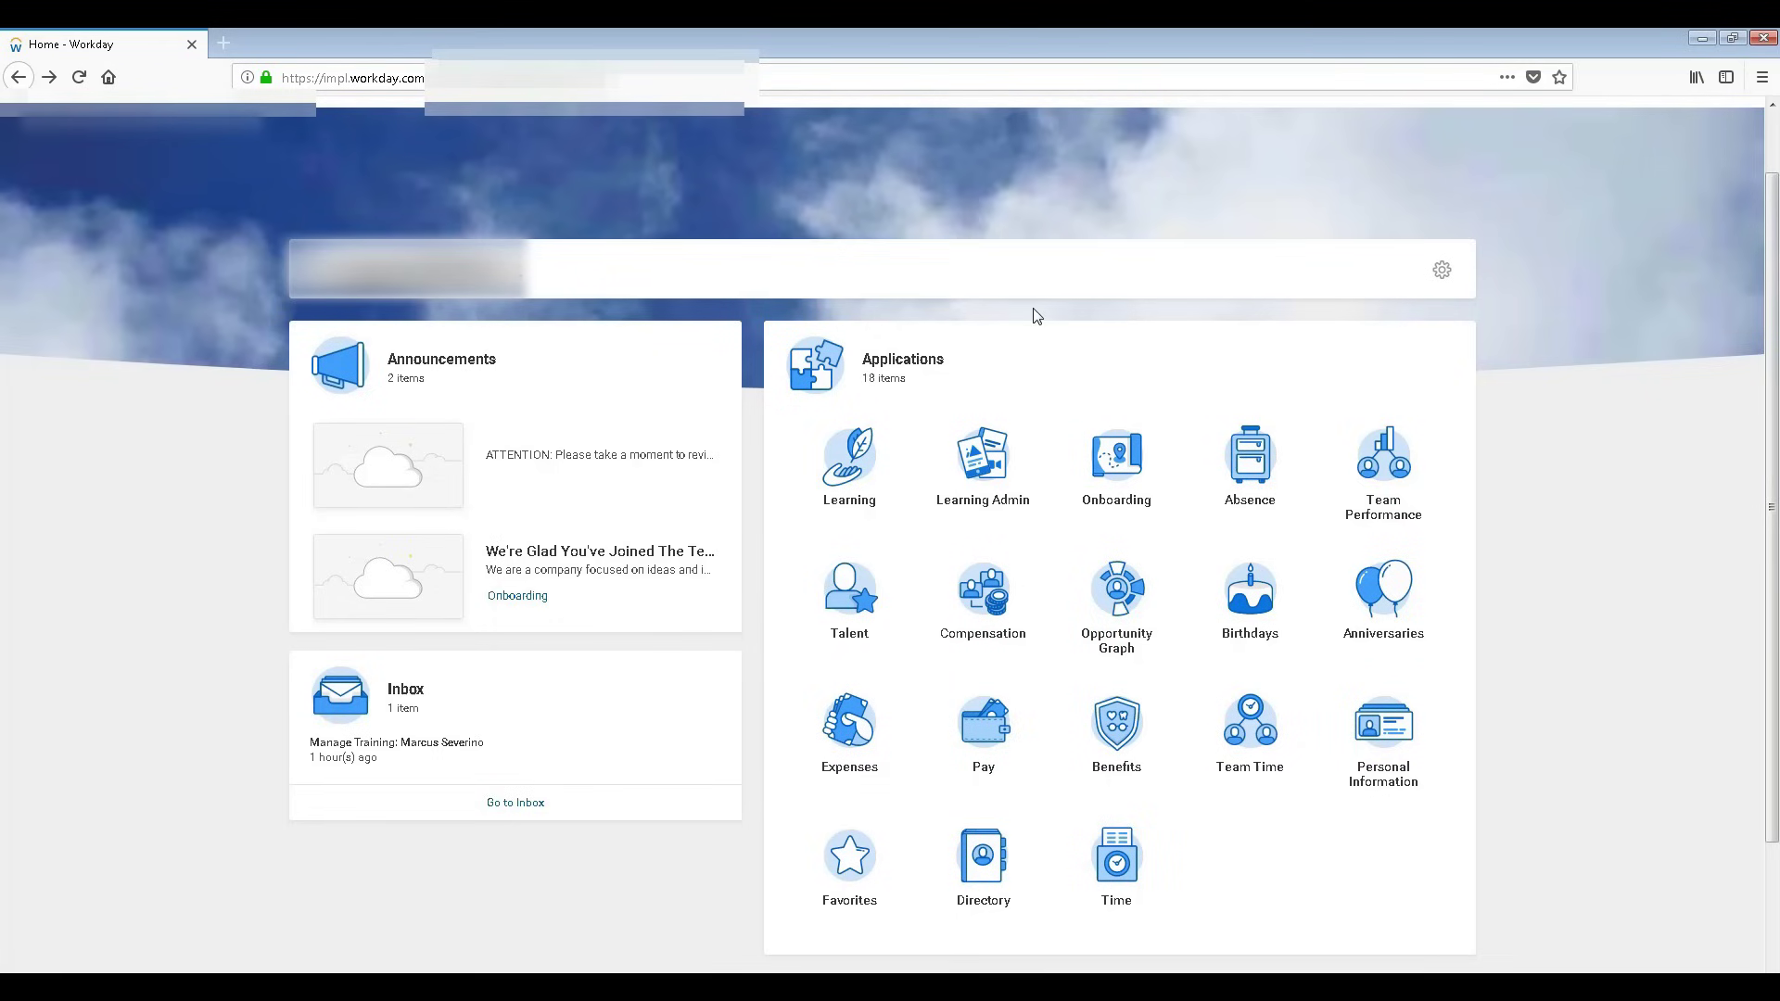
left_click_drag(1771, 501, 1772, 638)
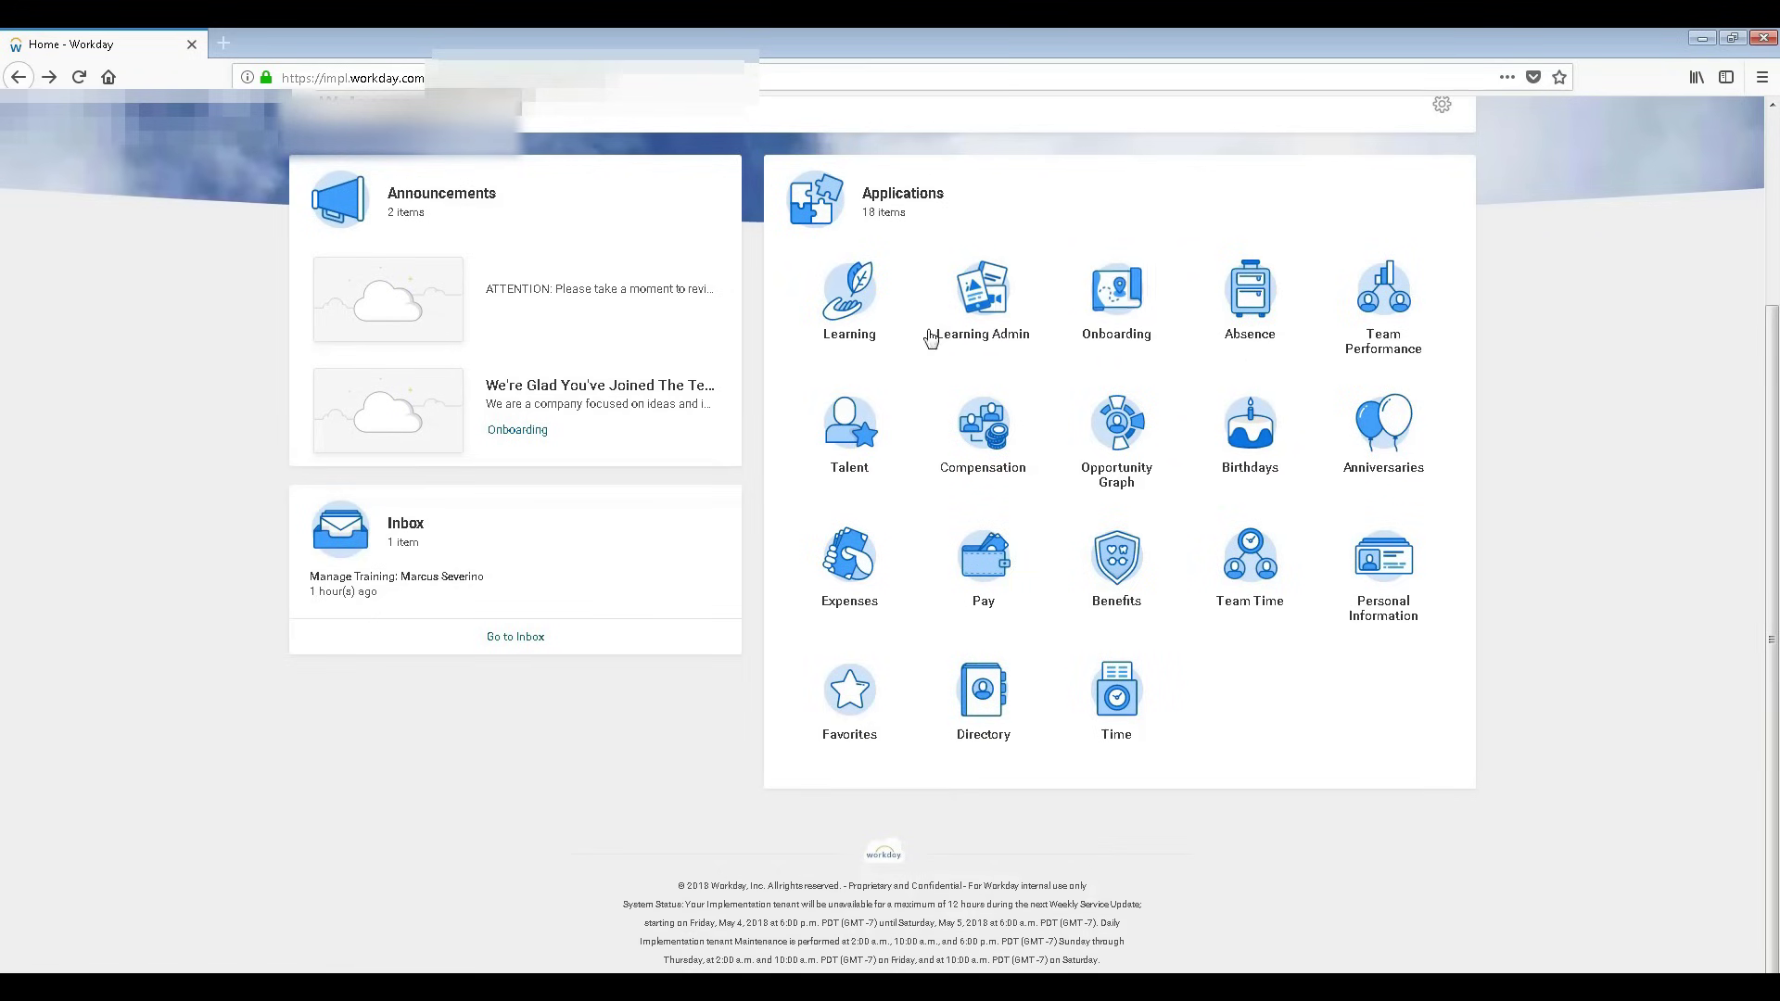
left_click_drag(1772, 556, 1771, 362)
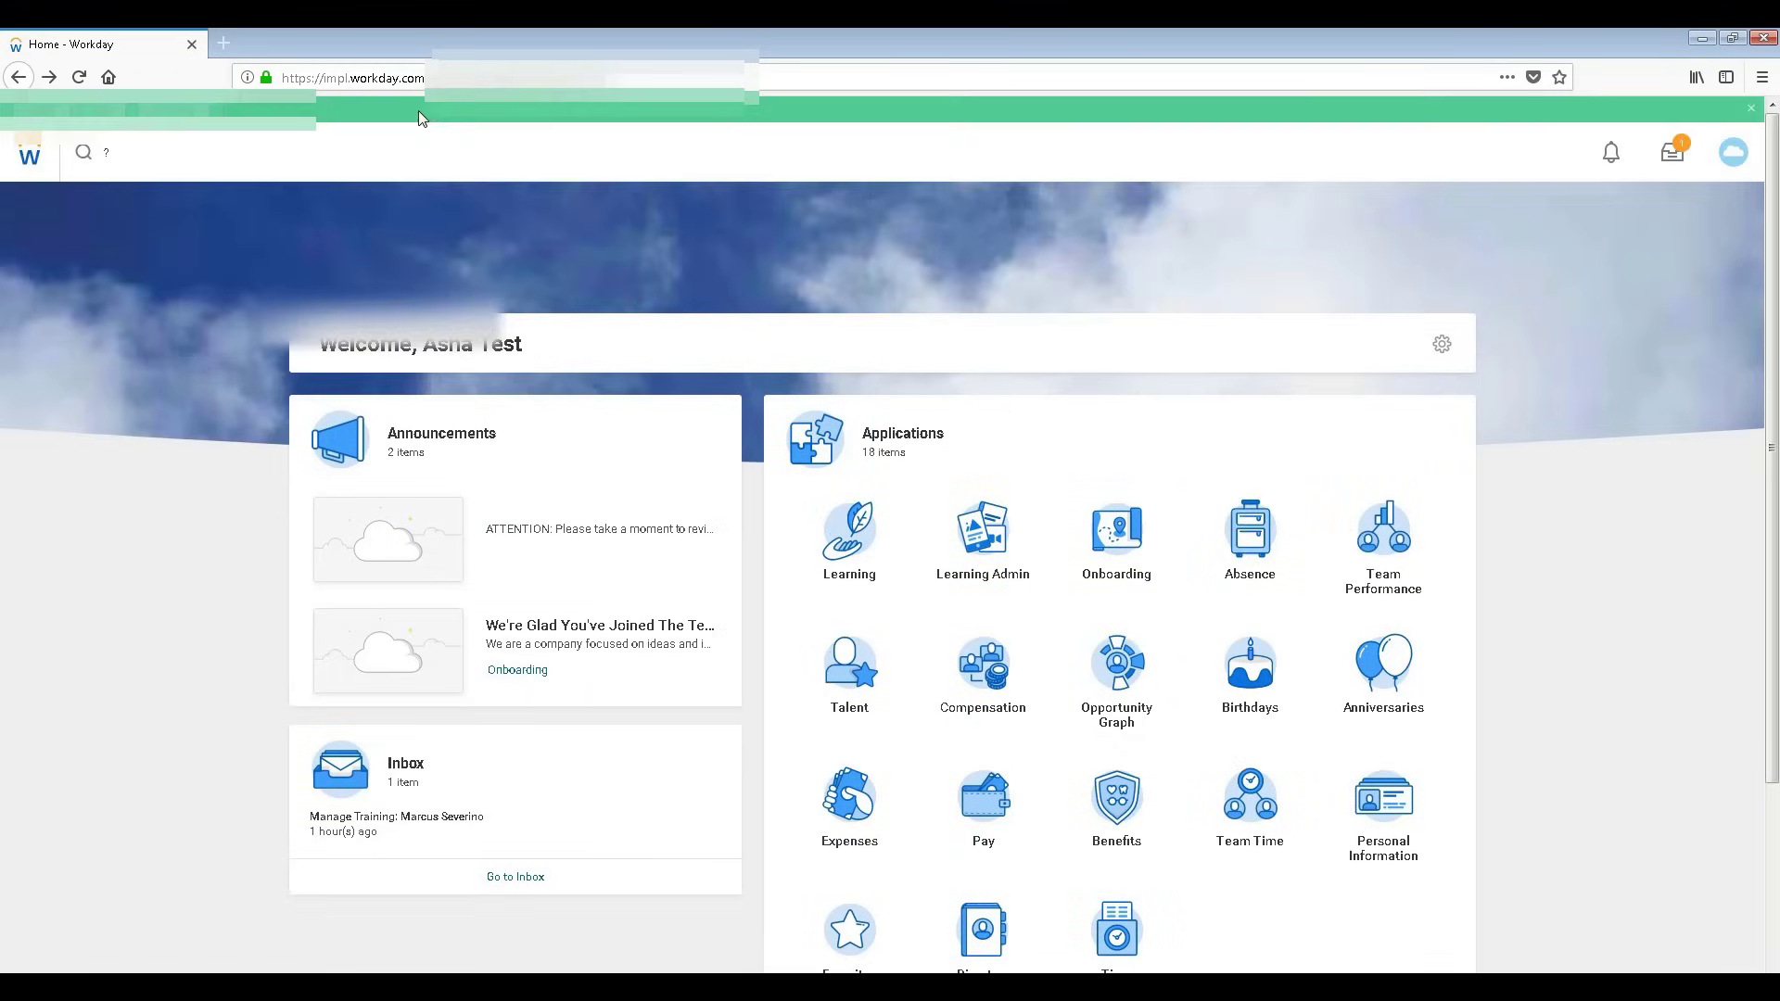
left_click(30, 155)
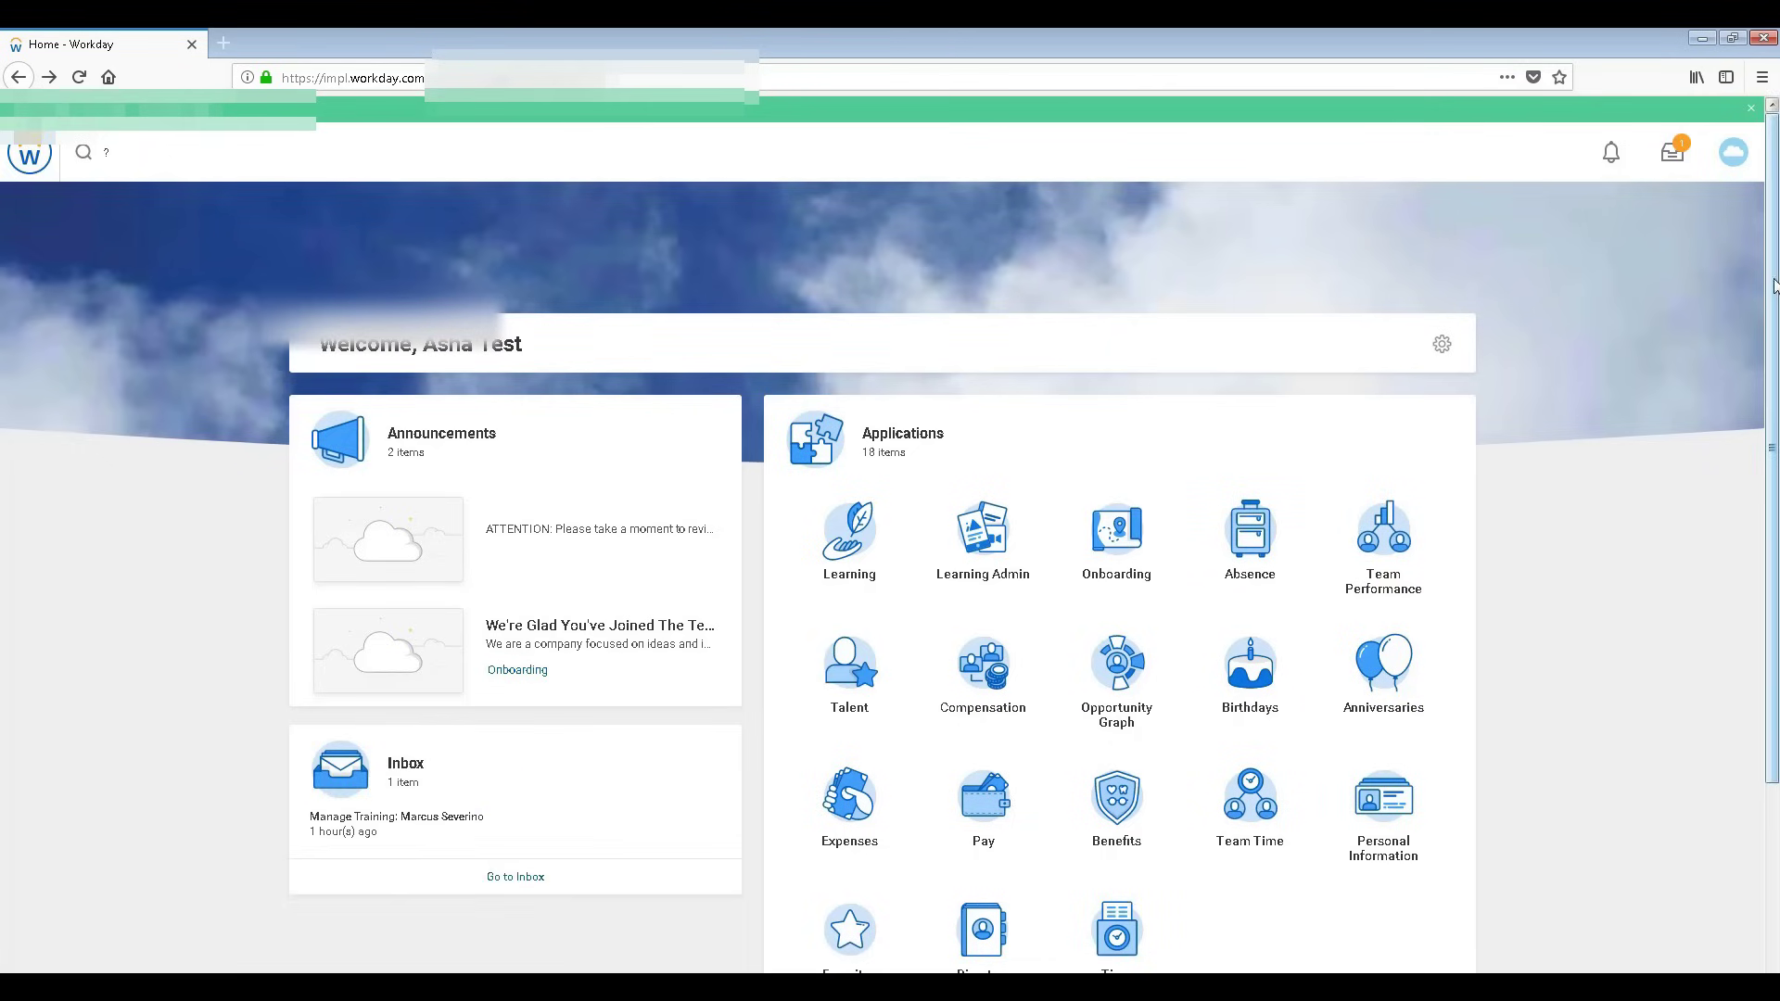
left_click_drag(1771, 287, 1775, 486)
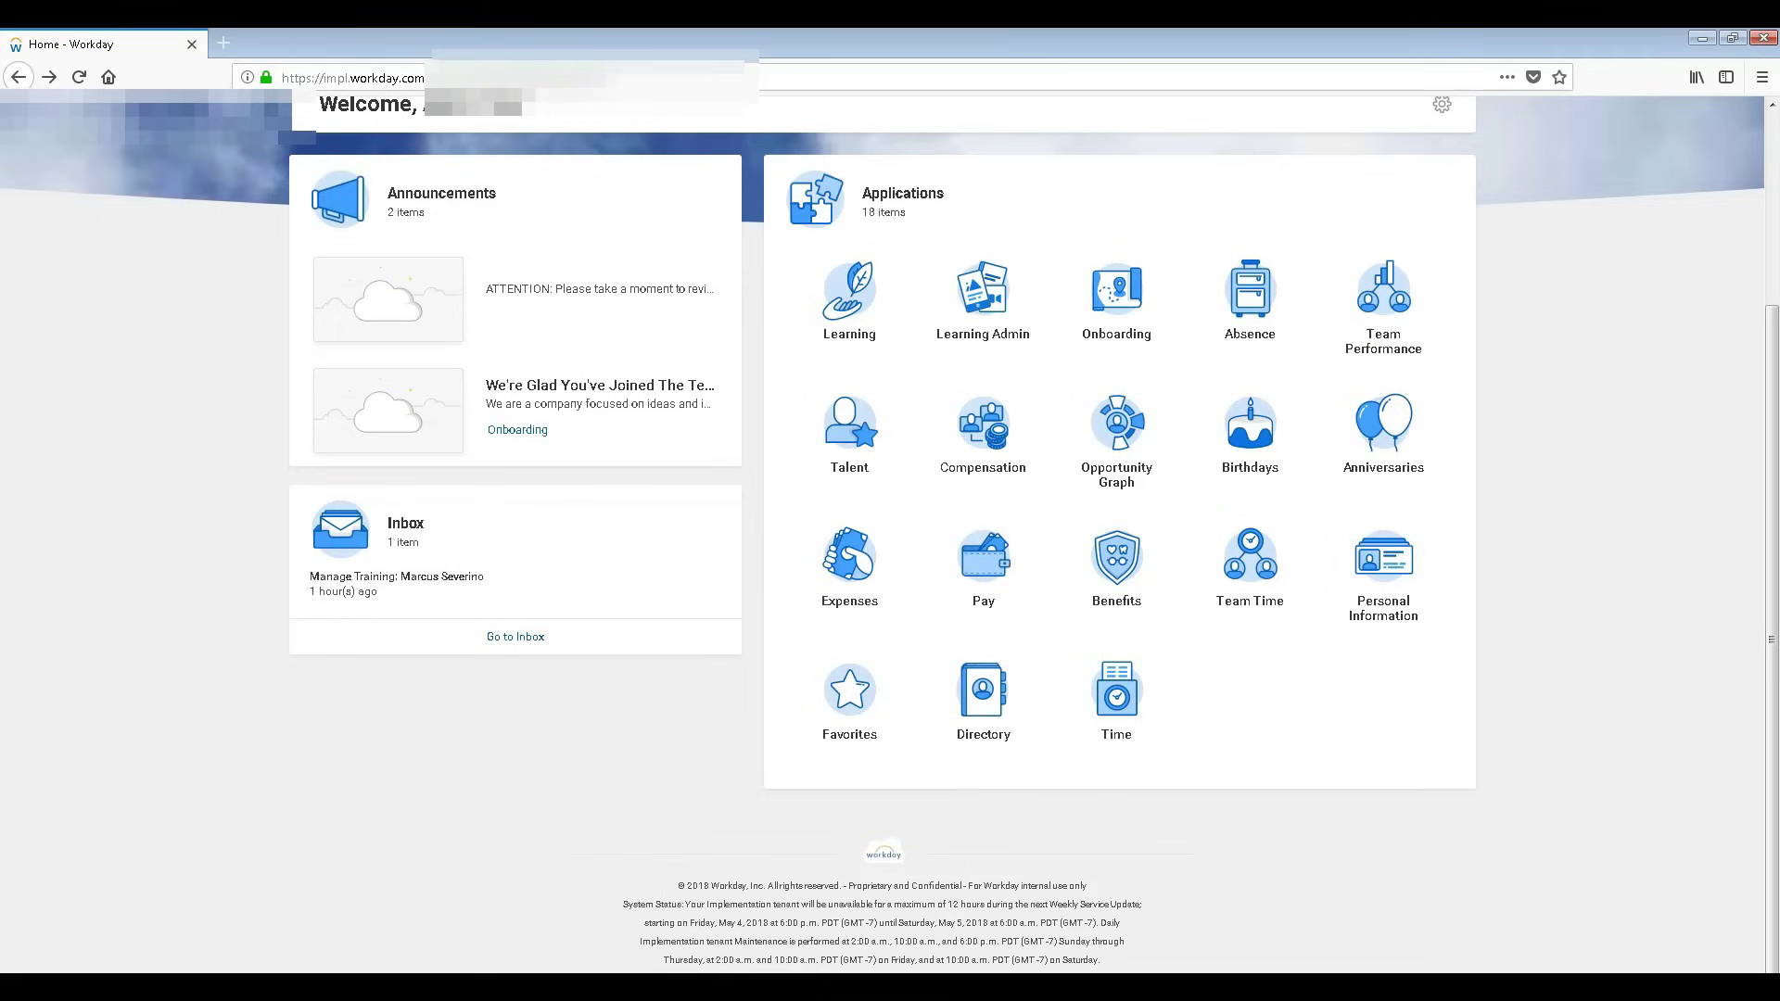
Switch to Notepad to point out the lines from Payroll to Accounts again, and return to Workday.
key("alt+Tab")
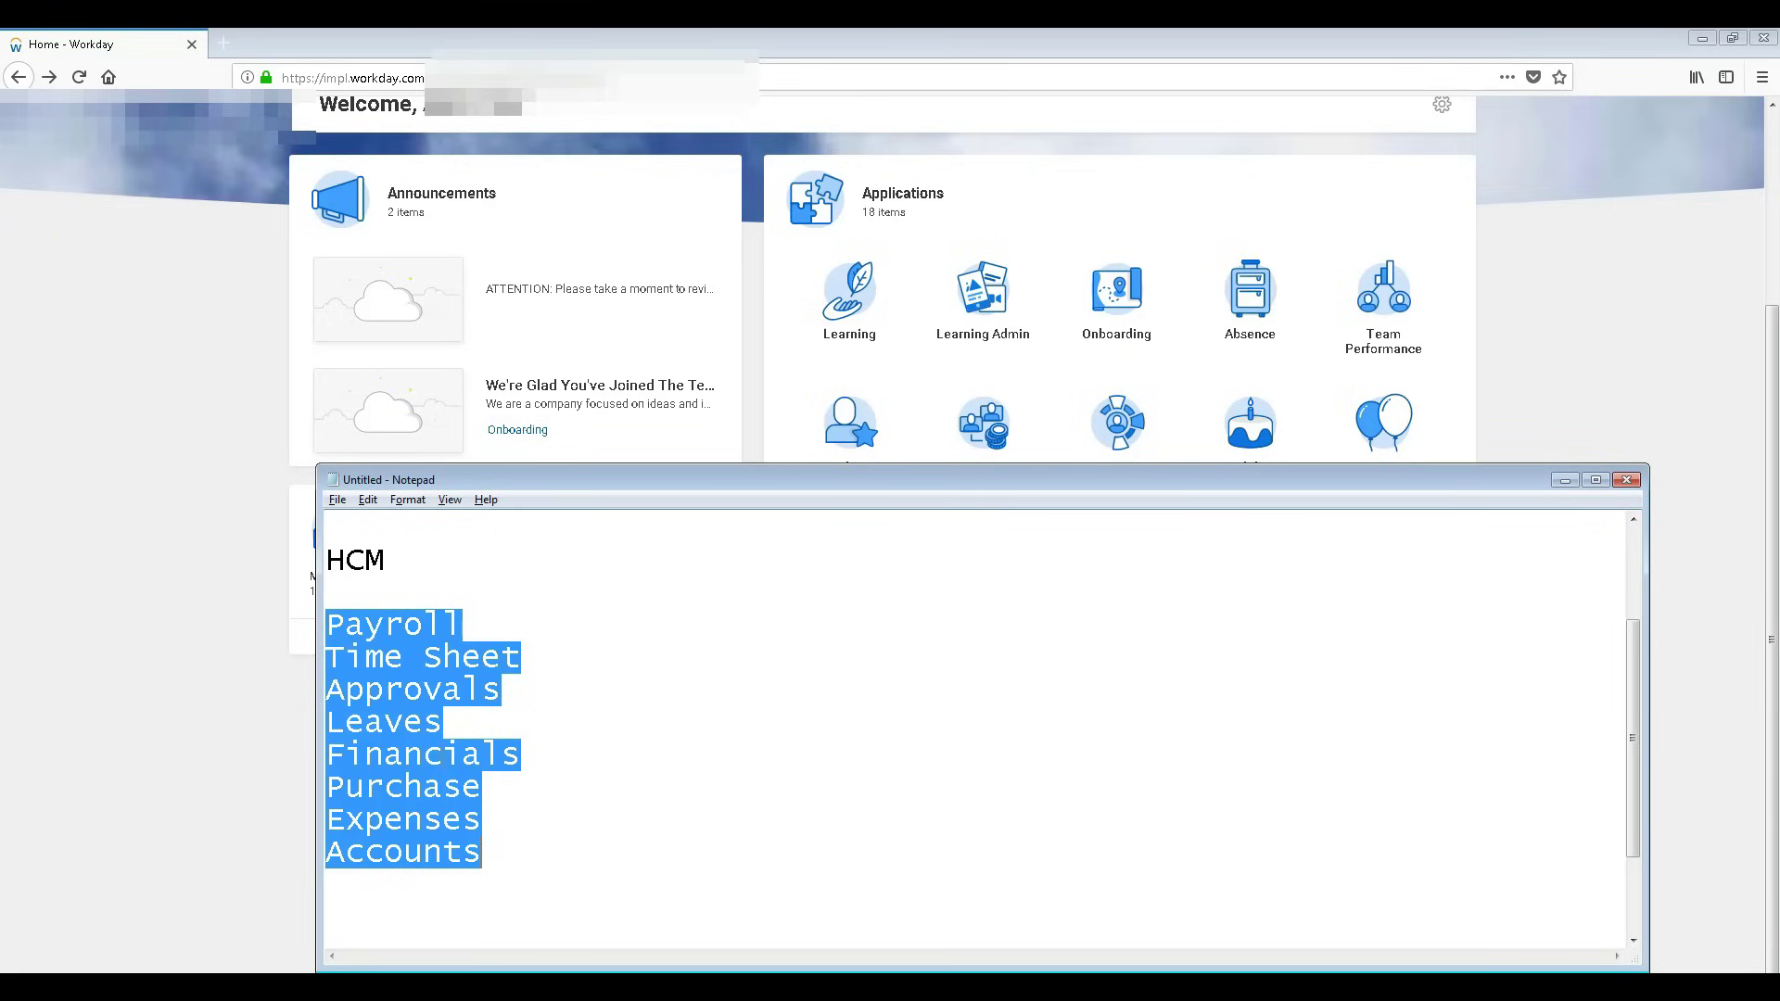
left_click_drag(564, 866, 269, 641)
left_click(215, 521)
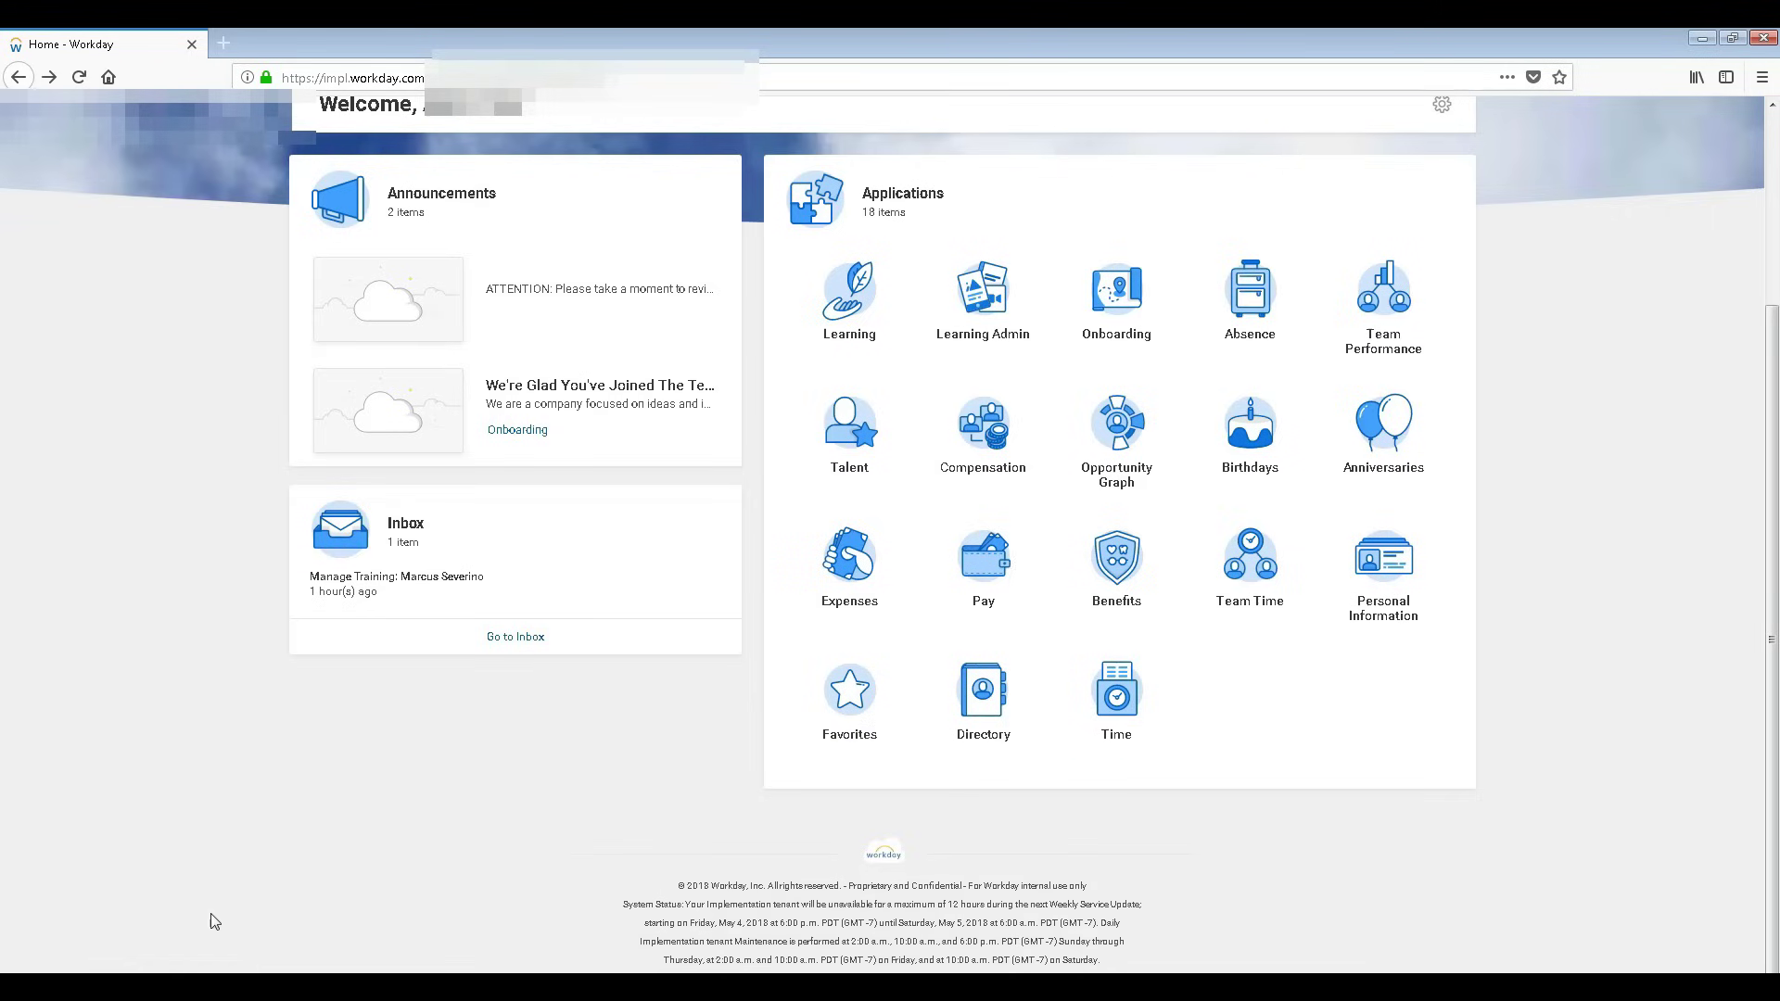
Switch to Notepad and add the line "100% cLOUD" below Accounts, leaving a blank line between them.
key("alt+Tab")
left_click(548, 849)
key("Return")
key("Return")
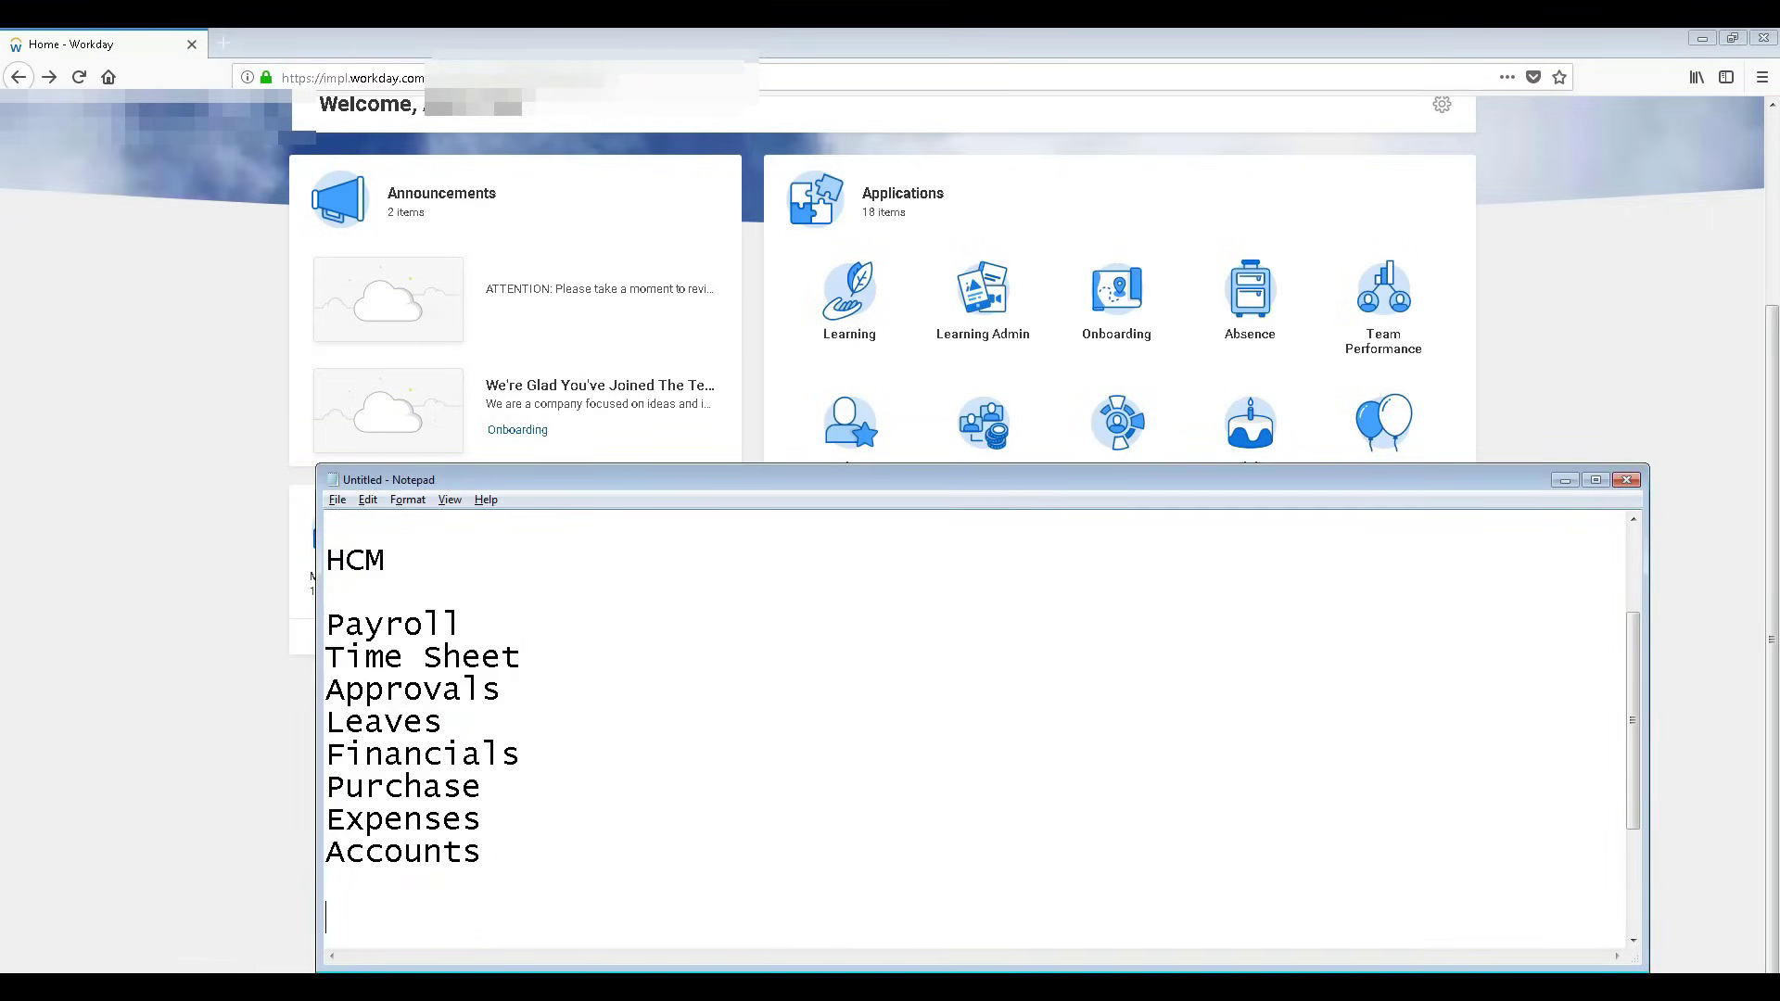
type("100% cLOUD")
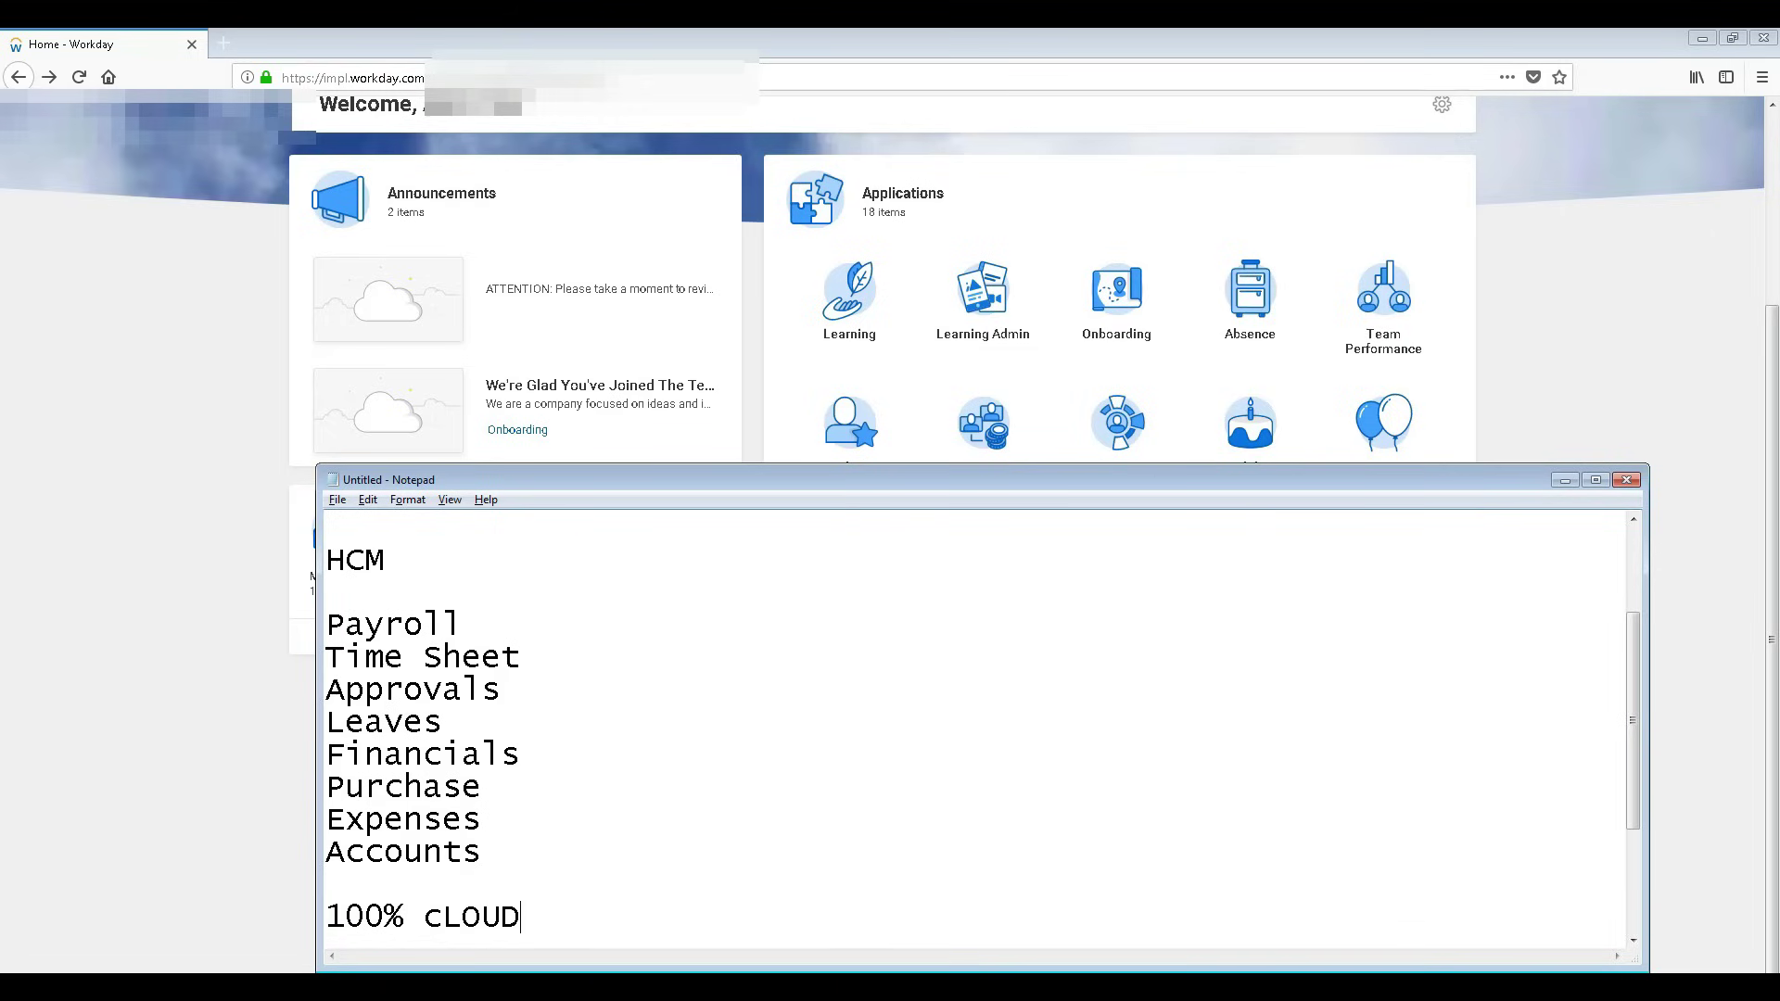
Switch to Workday, view the Time application, and return to the home page.
left_click(233, 734)
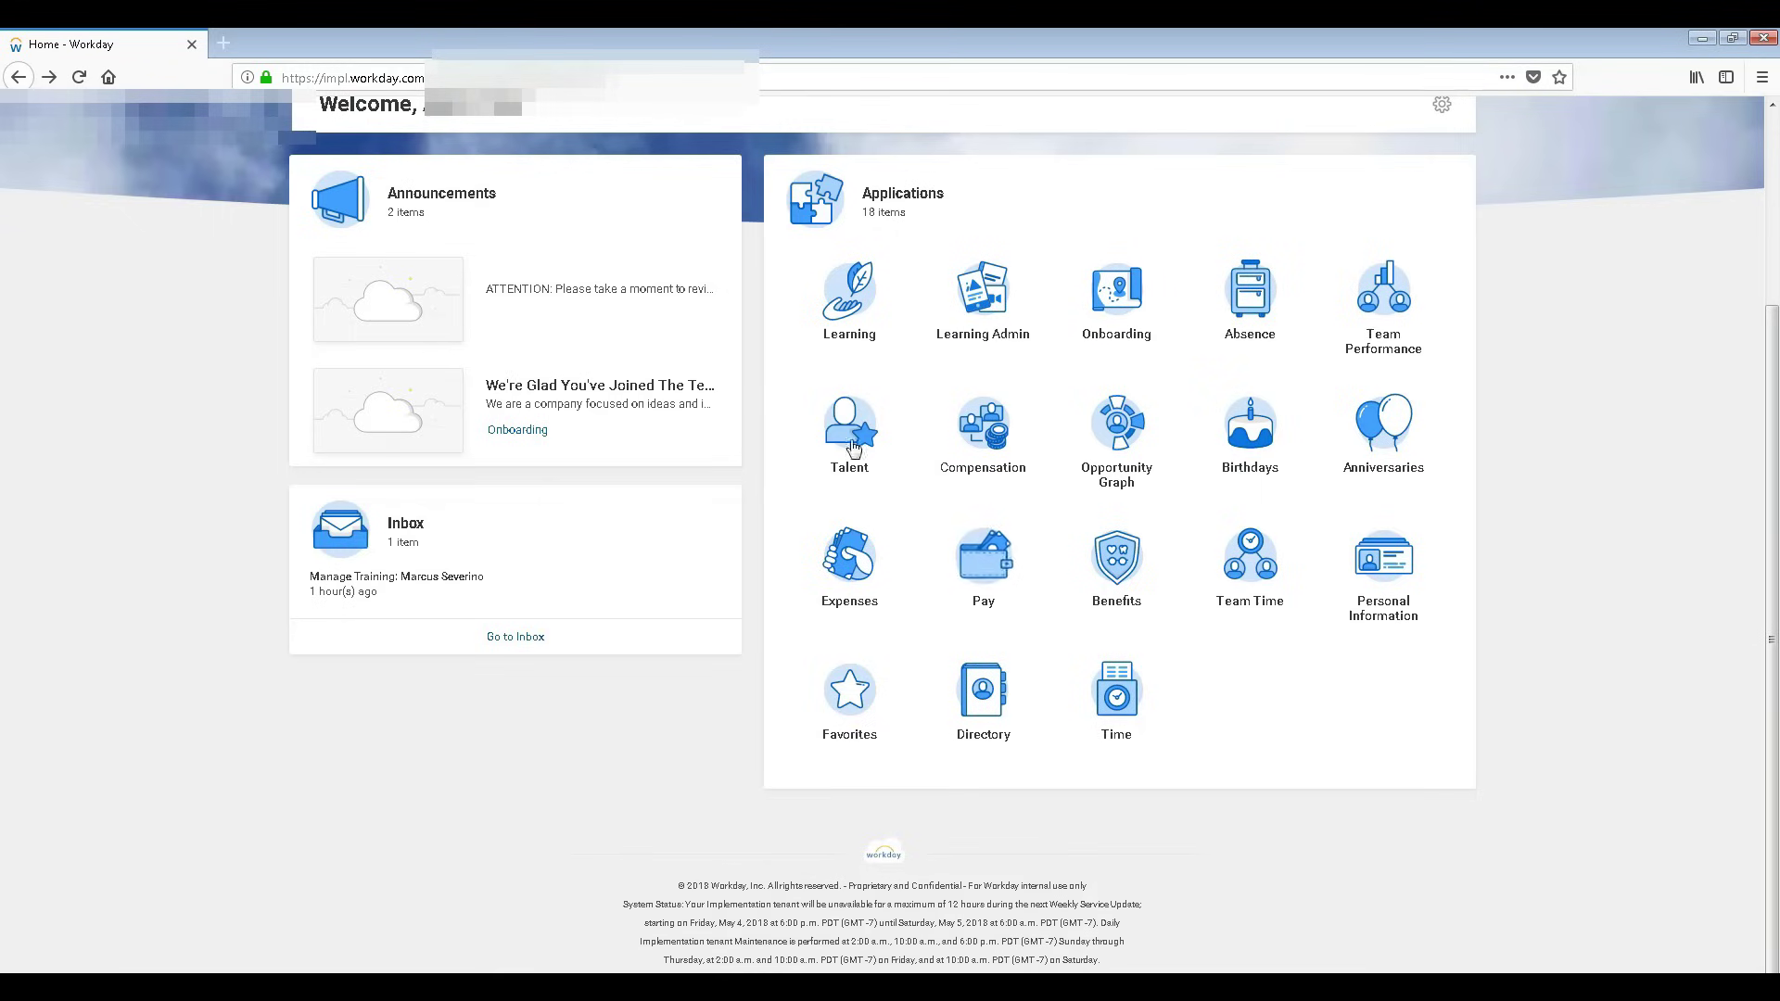
left_click(1140, 695)
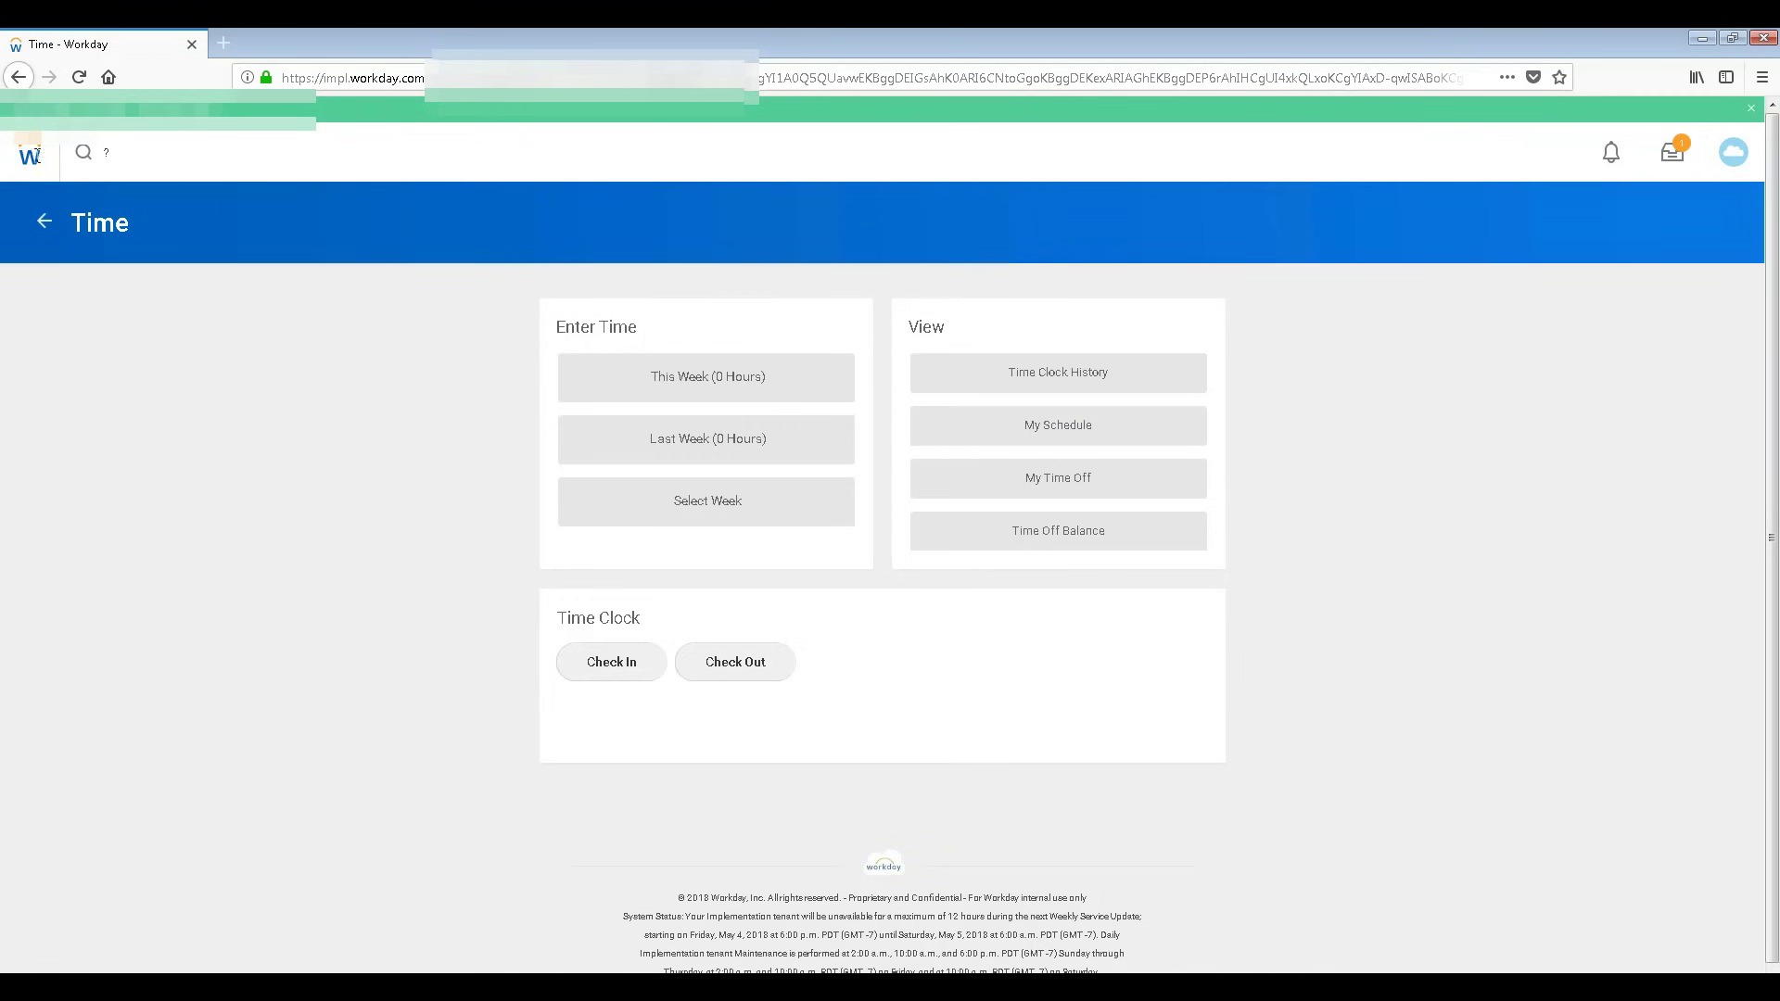
left_click(45, 239)
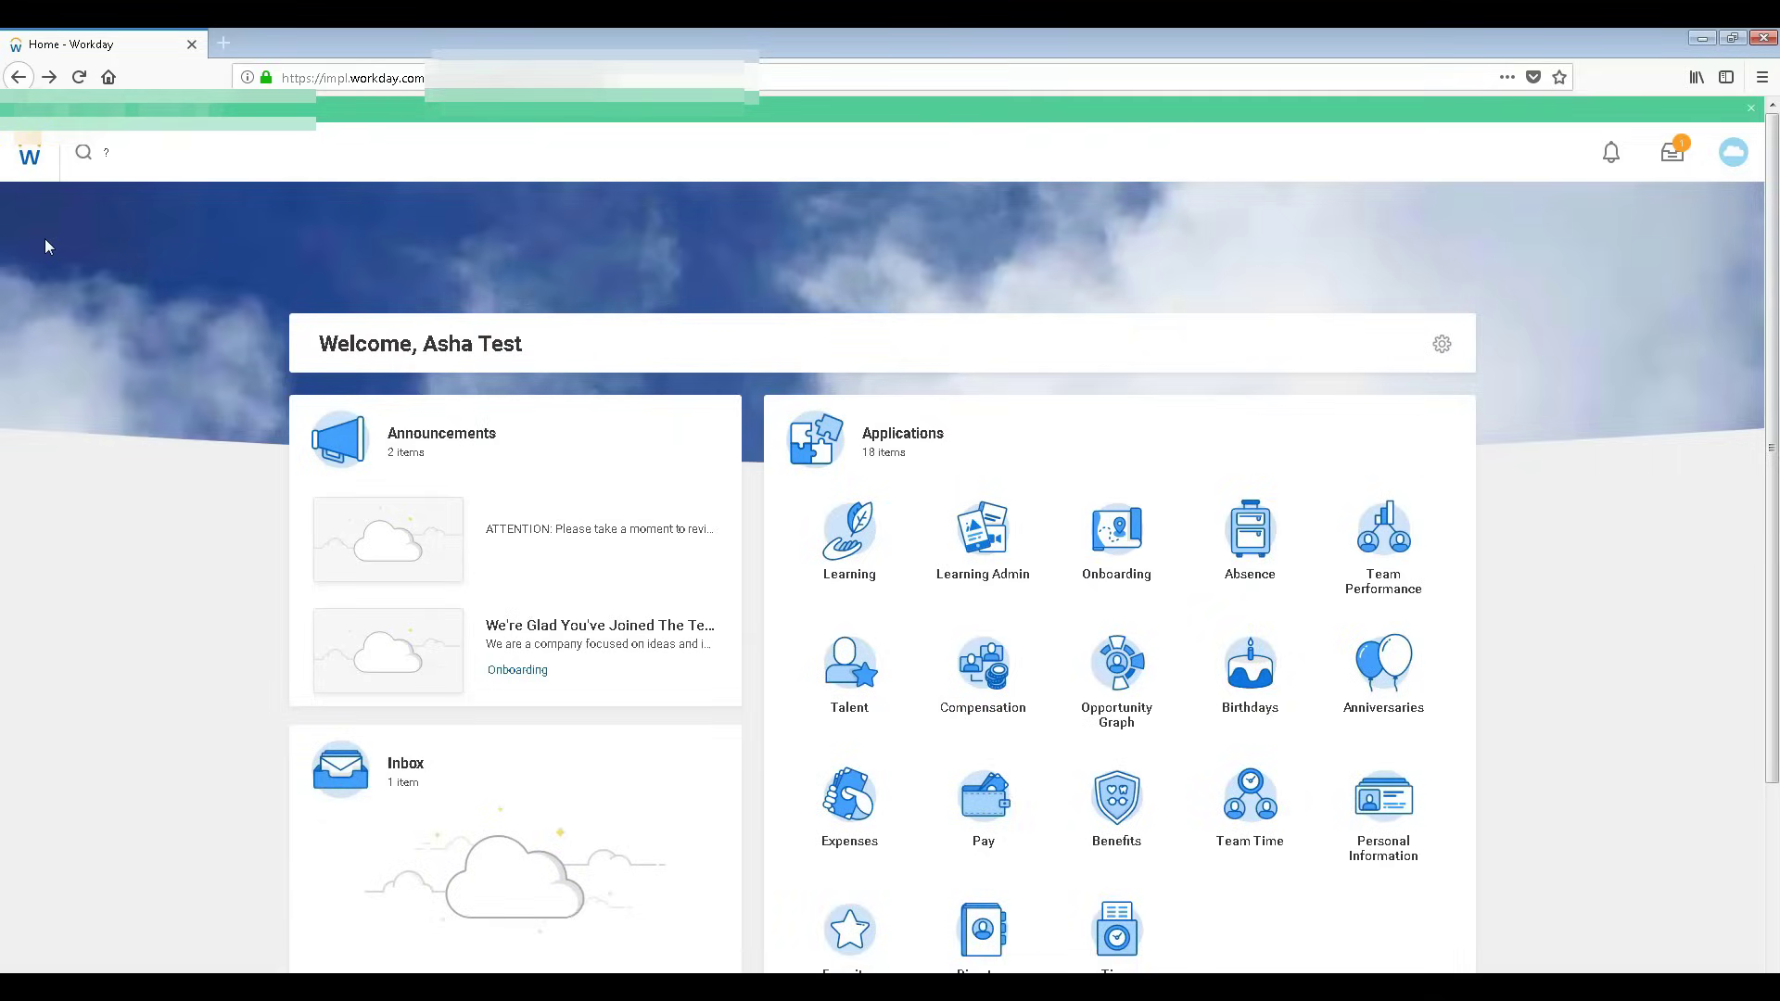
Look over the home page applications, reopen Time, and go back to the home page.
left_click_drag(1770, 468, 1763, 572)
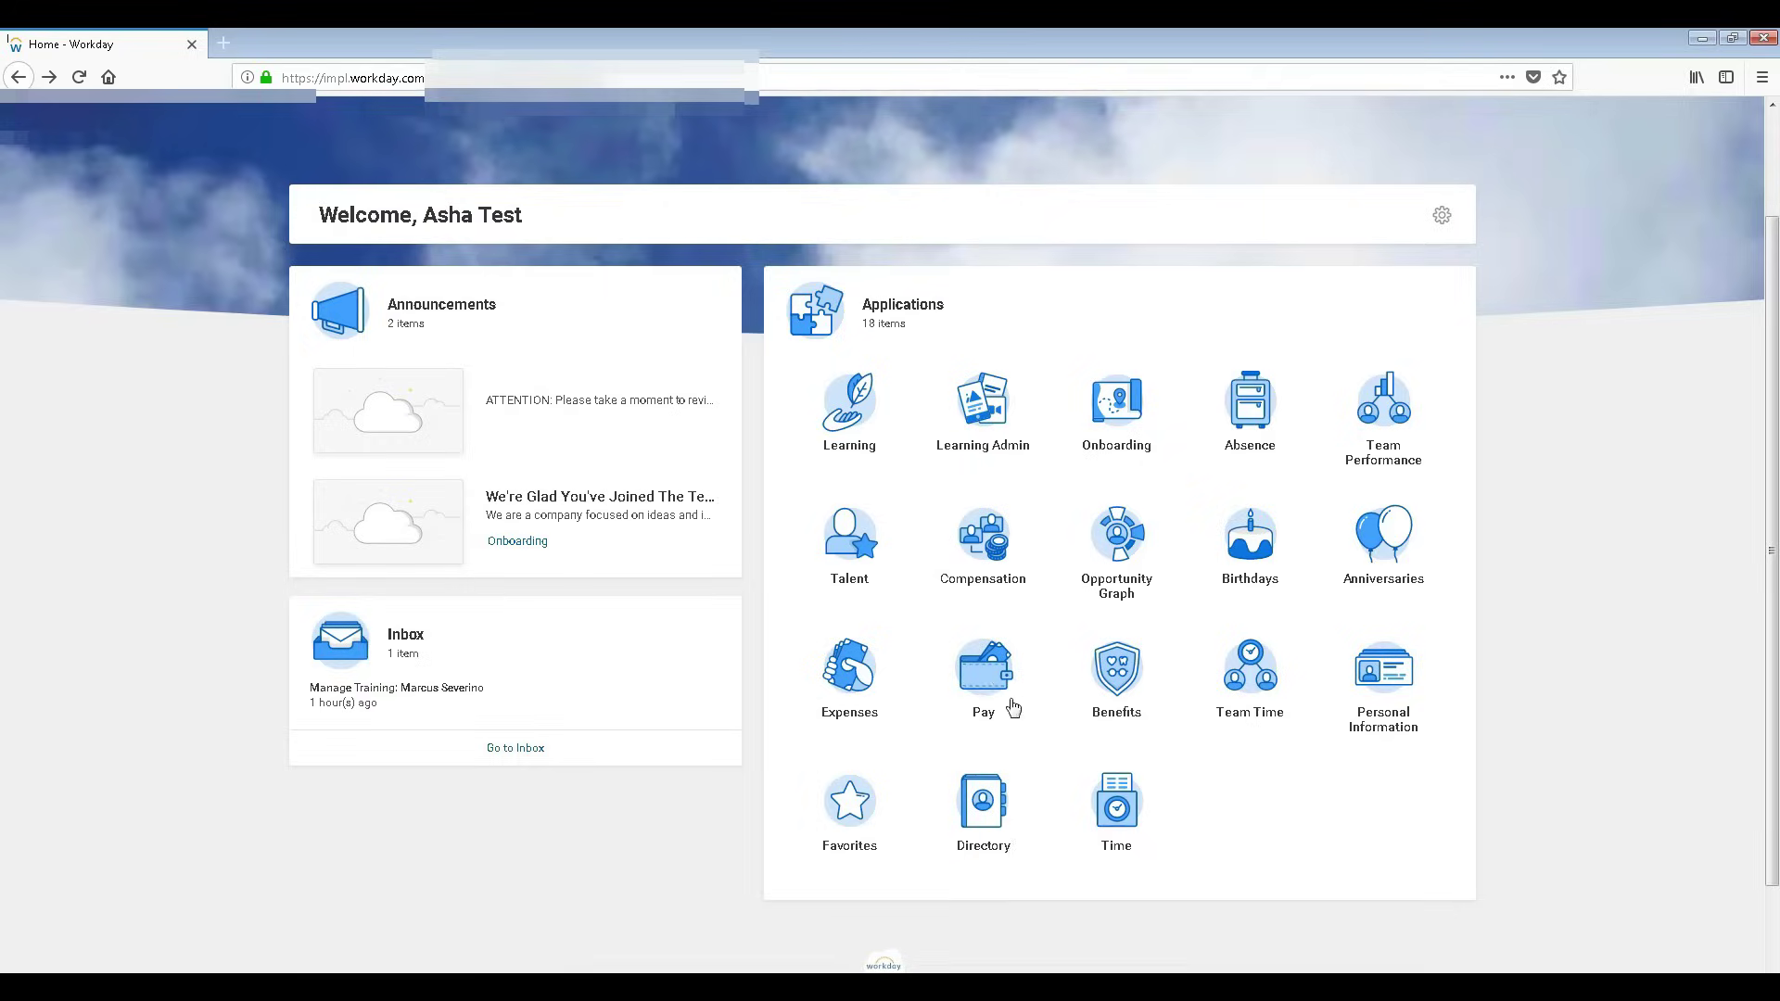
left_click(1116, 804)
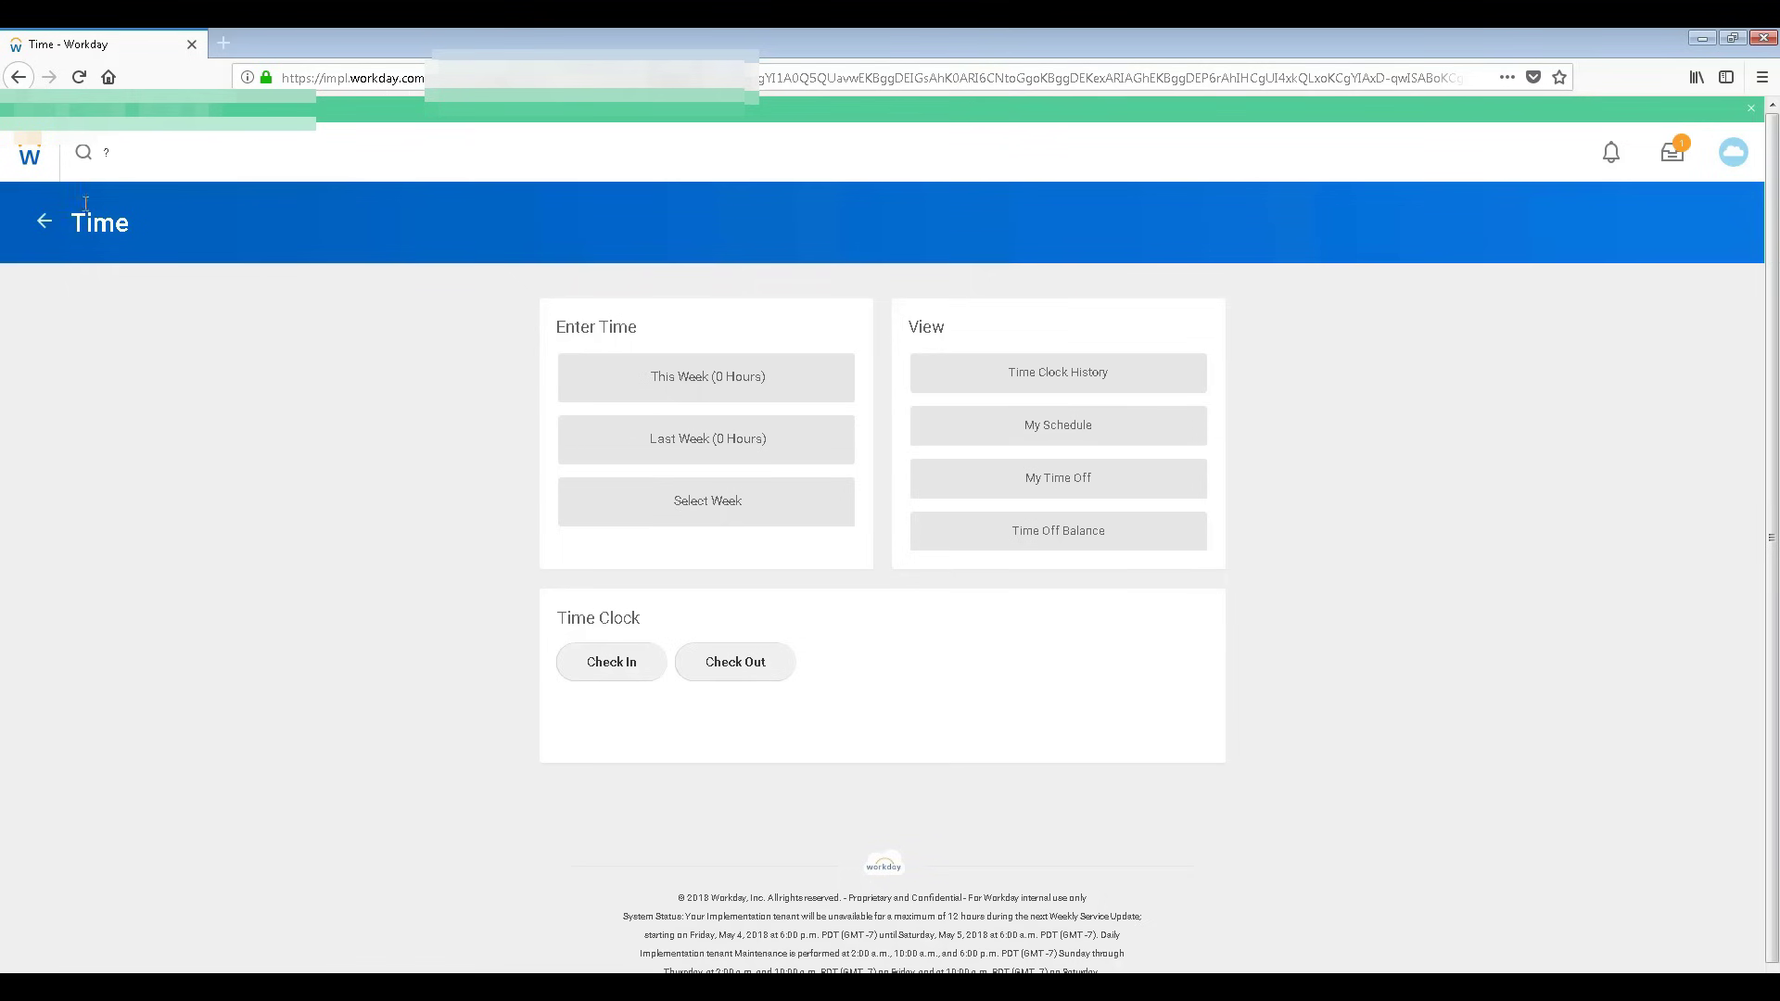
left_click(57, 219)
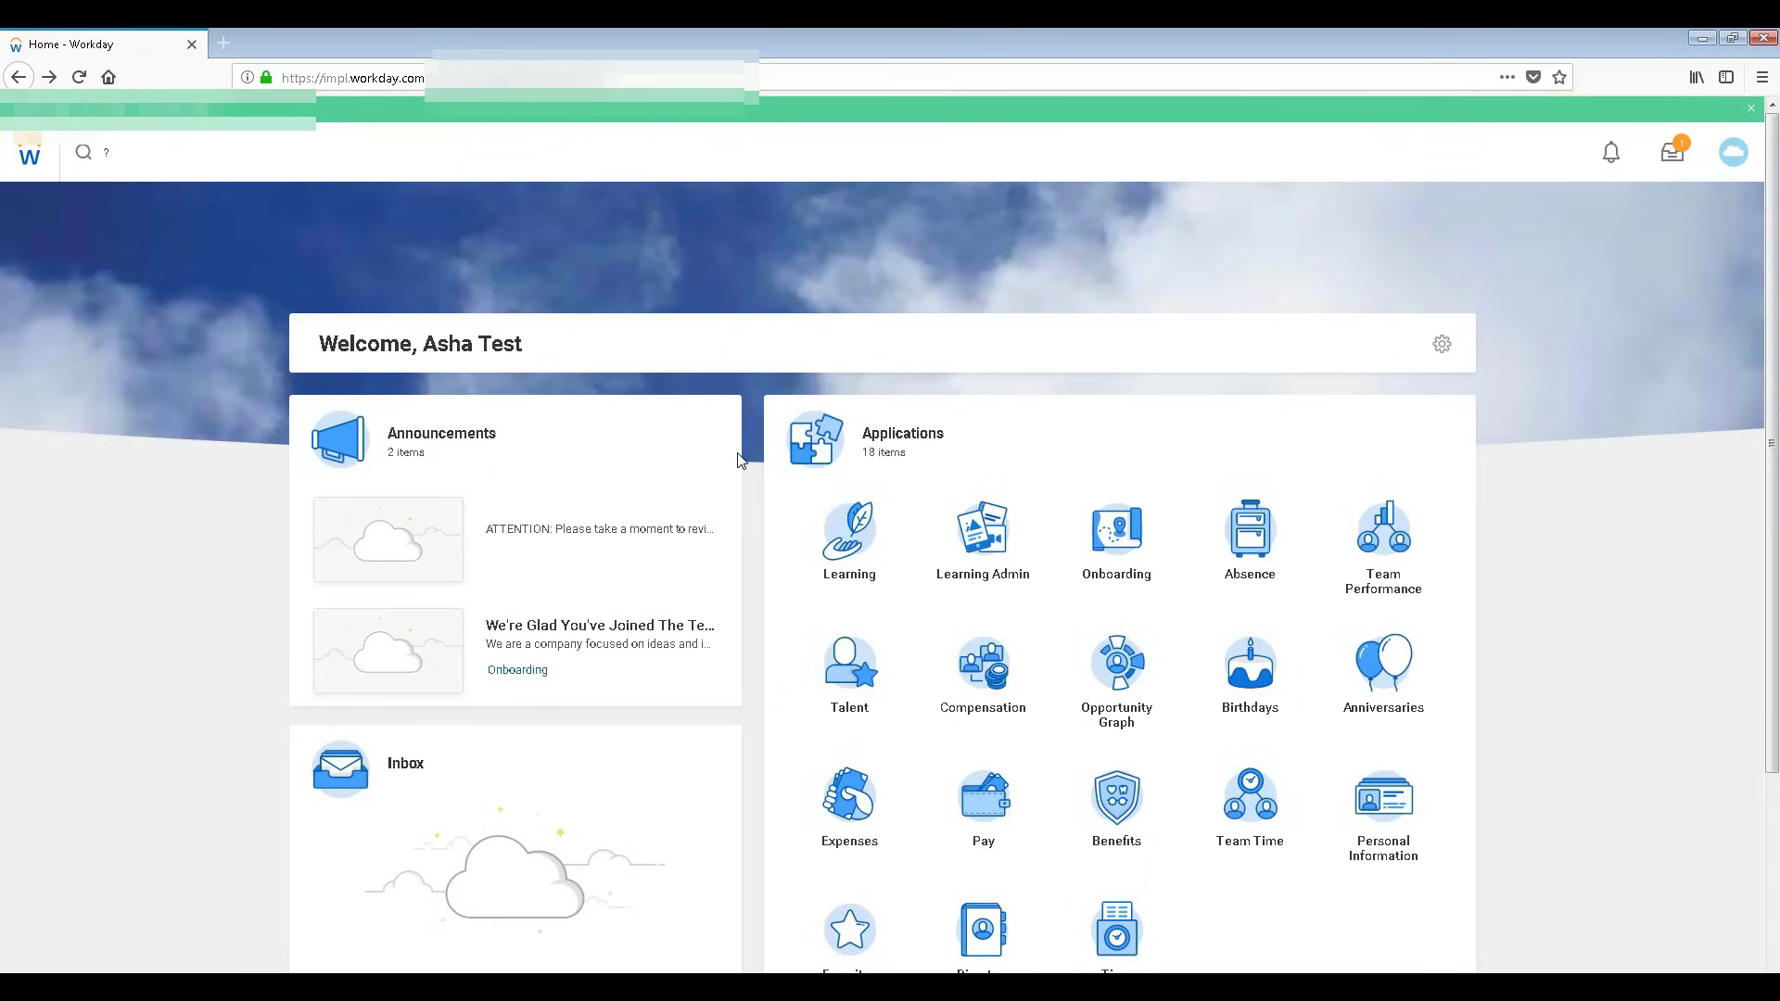
Open the Learning application from the Workday home page.
scroll(1583, 577, "down", 3)
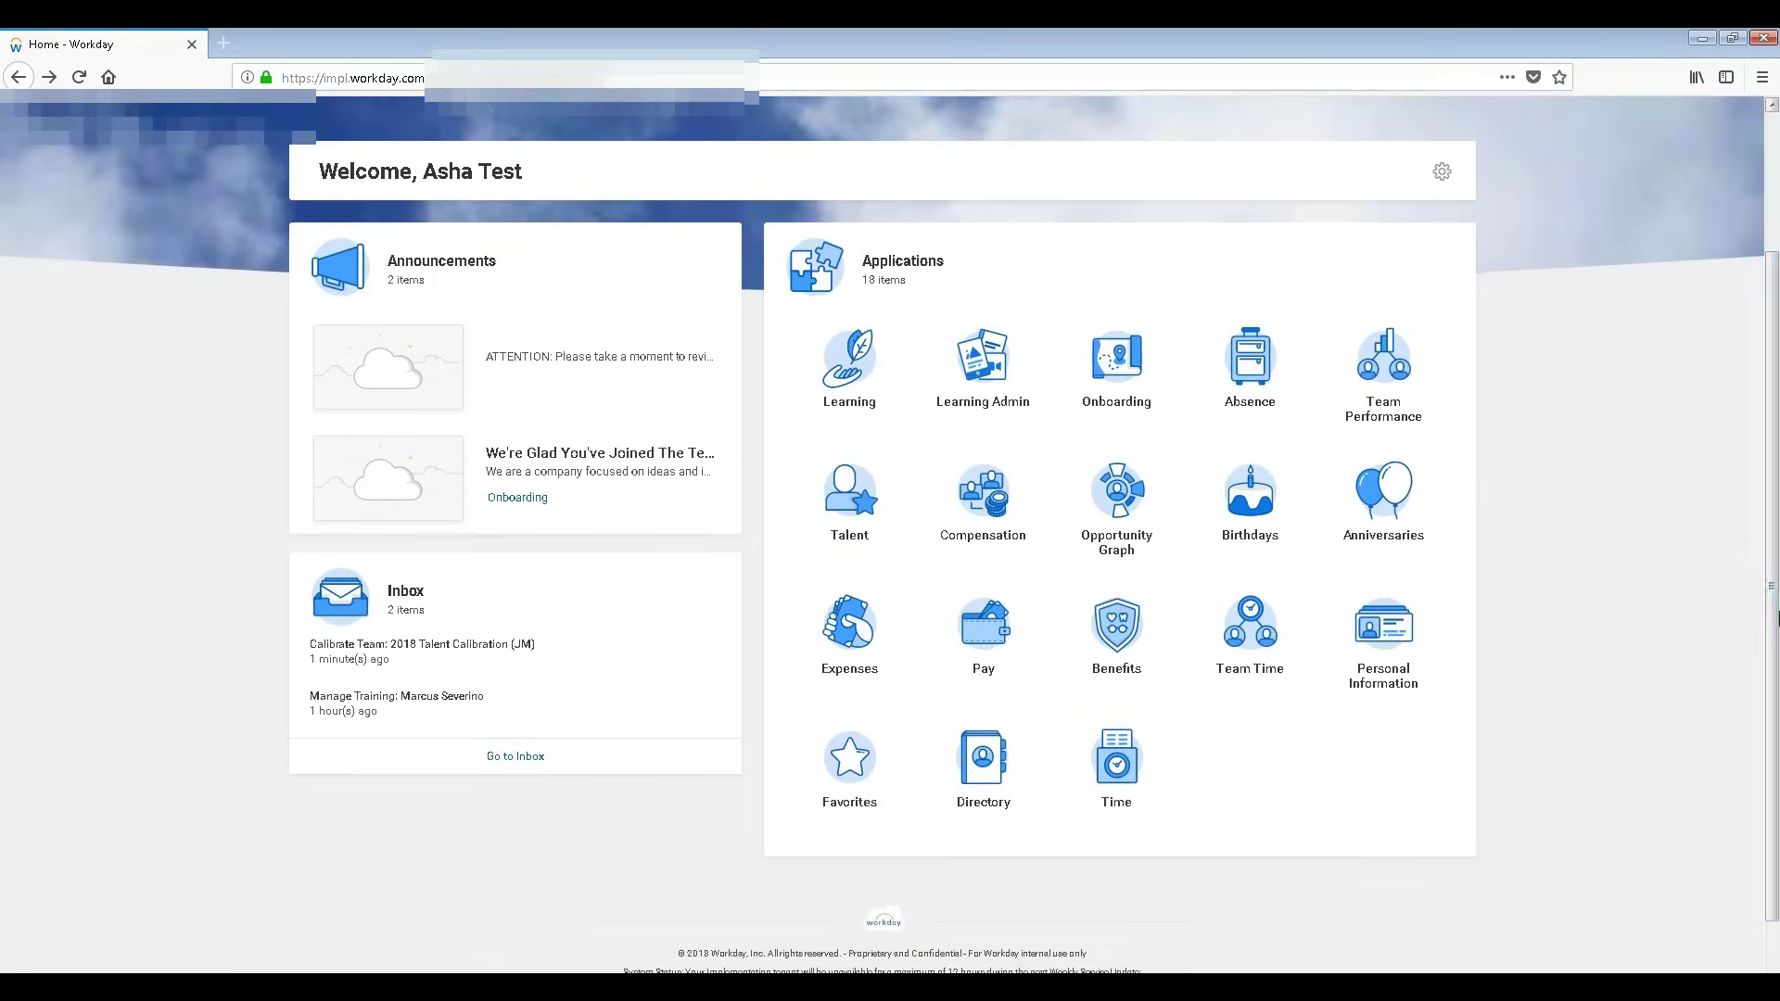
left_click(851, 380)
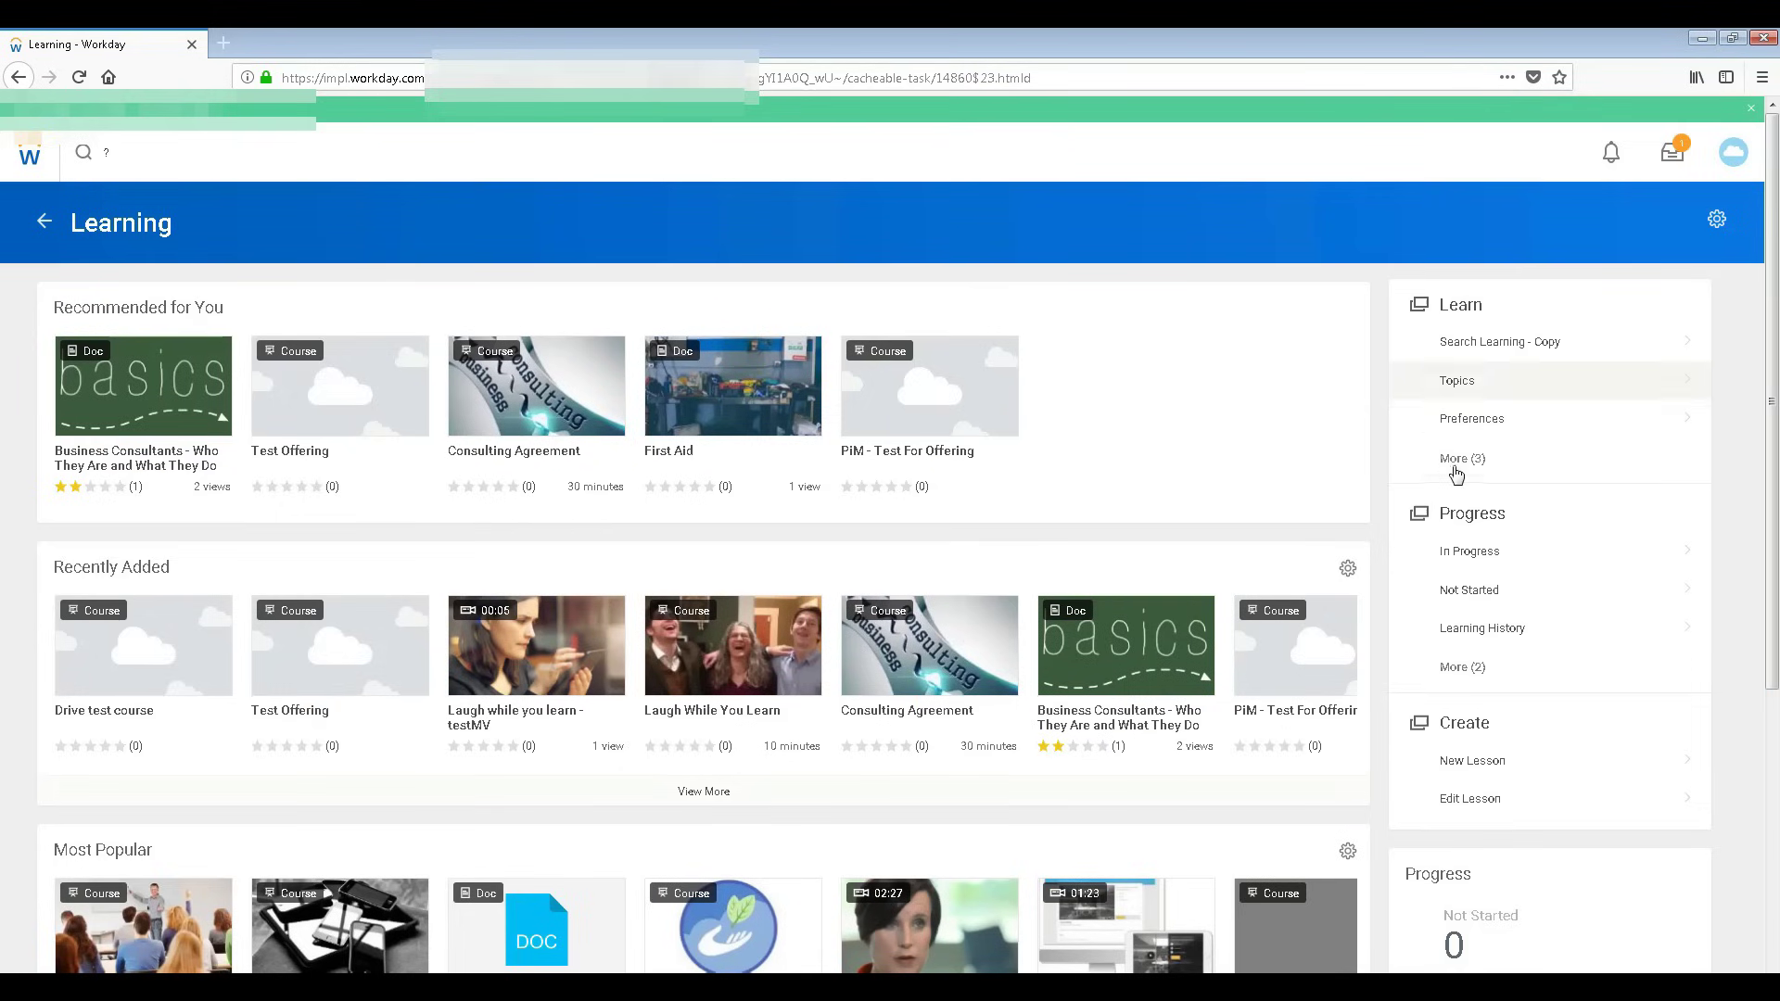
View the new lesson form from the Learning page's Create section and return to the Learning page.
left_click(1772, 783)
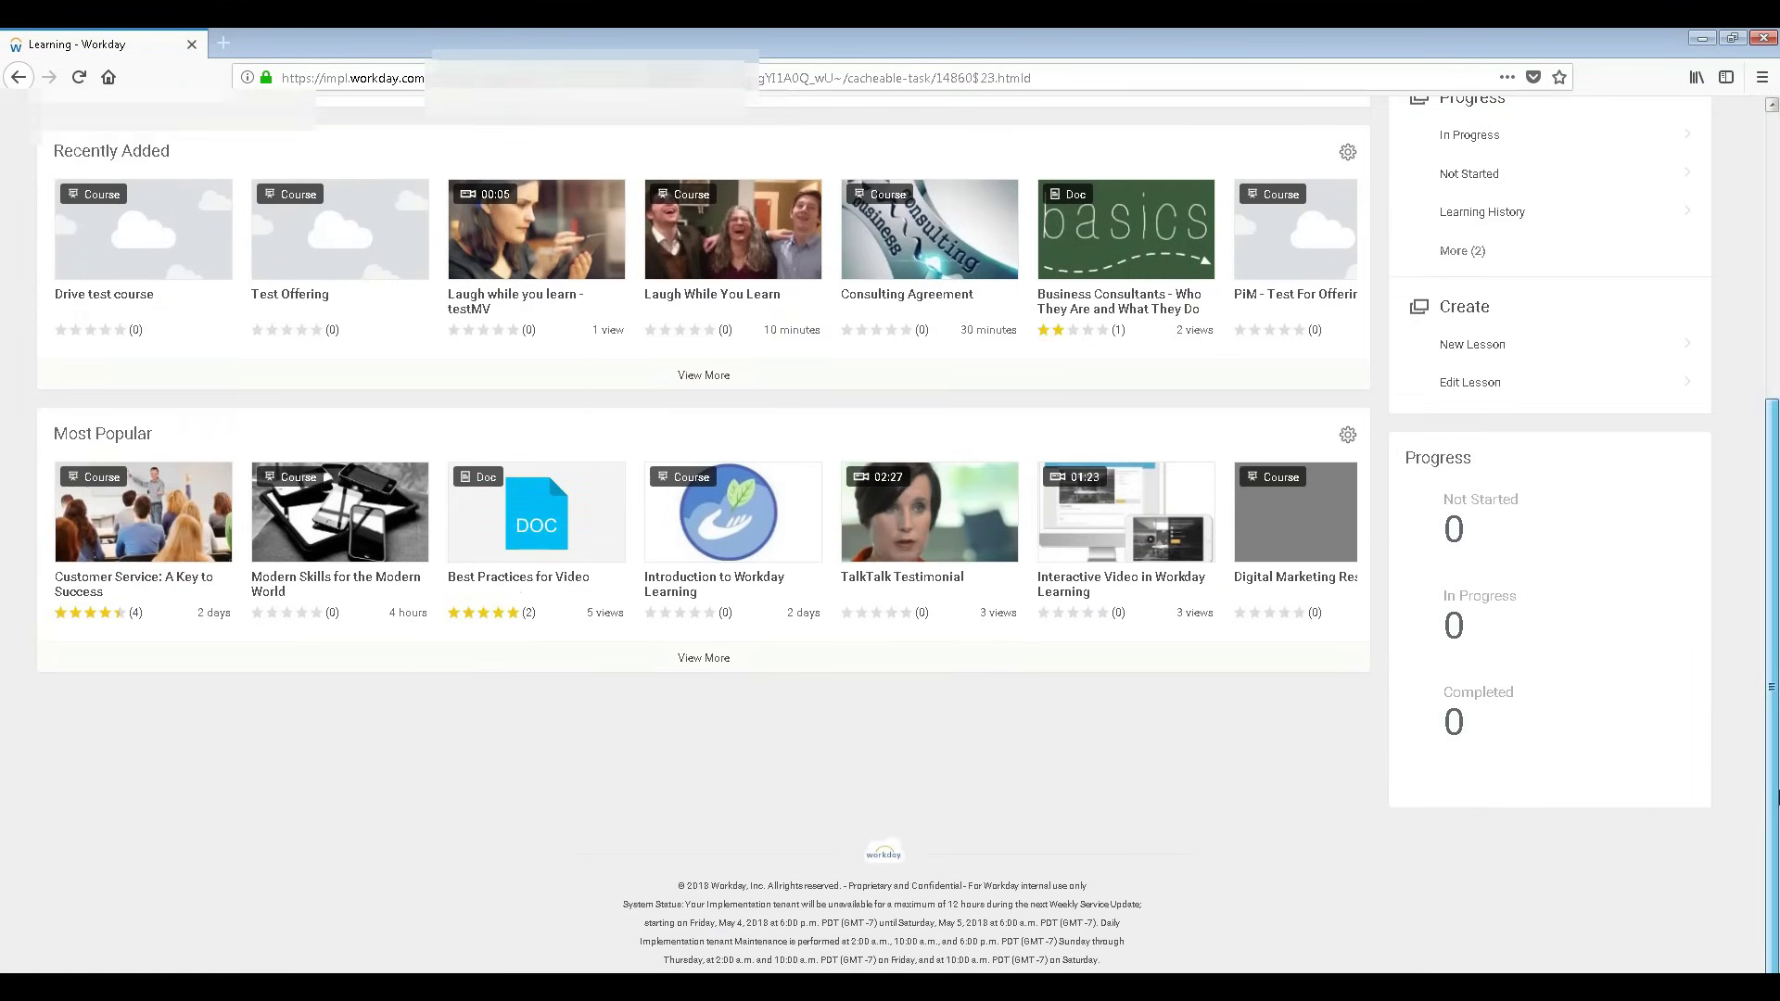
left_click(1472, 347)
left_click(510, 437)
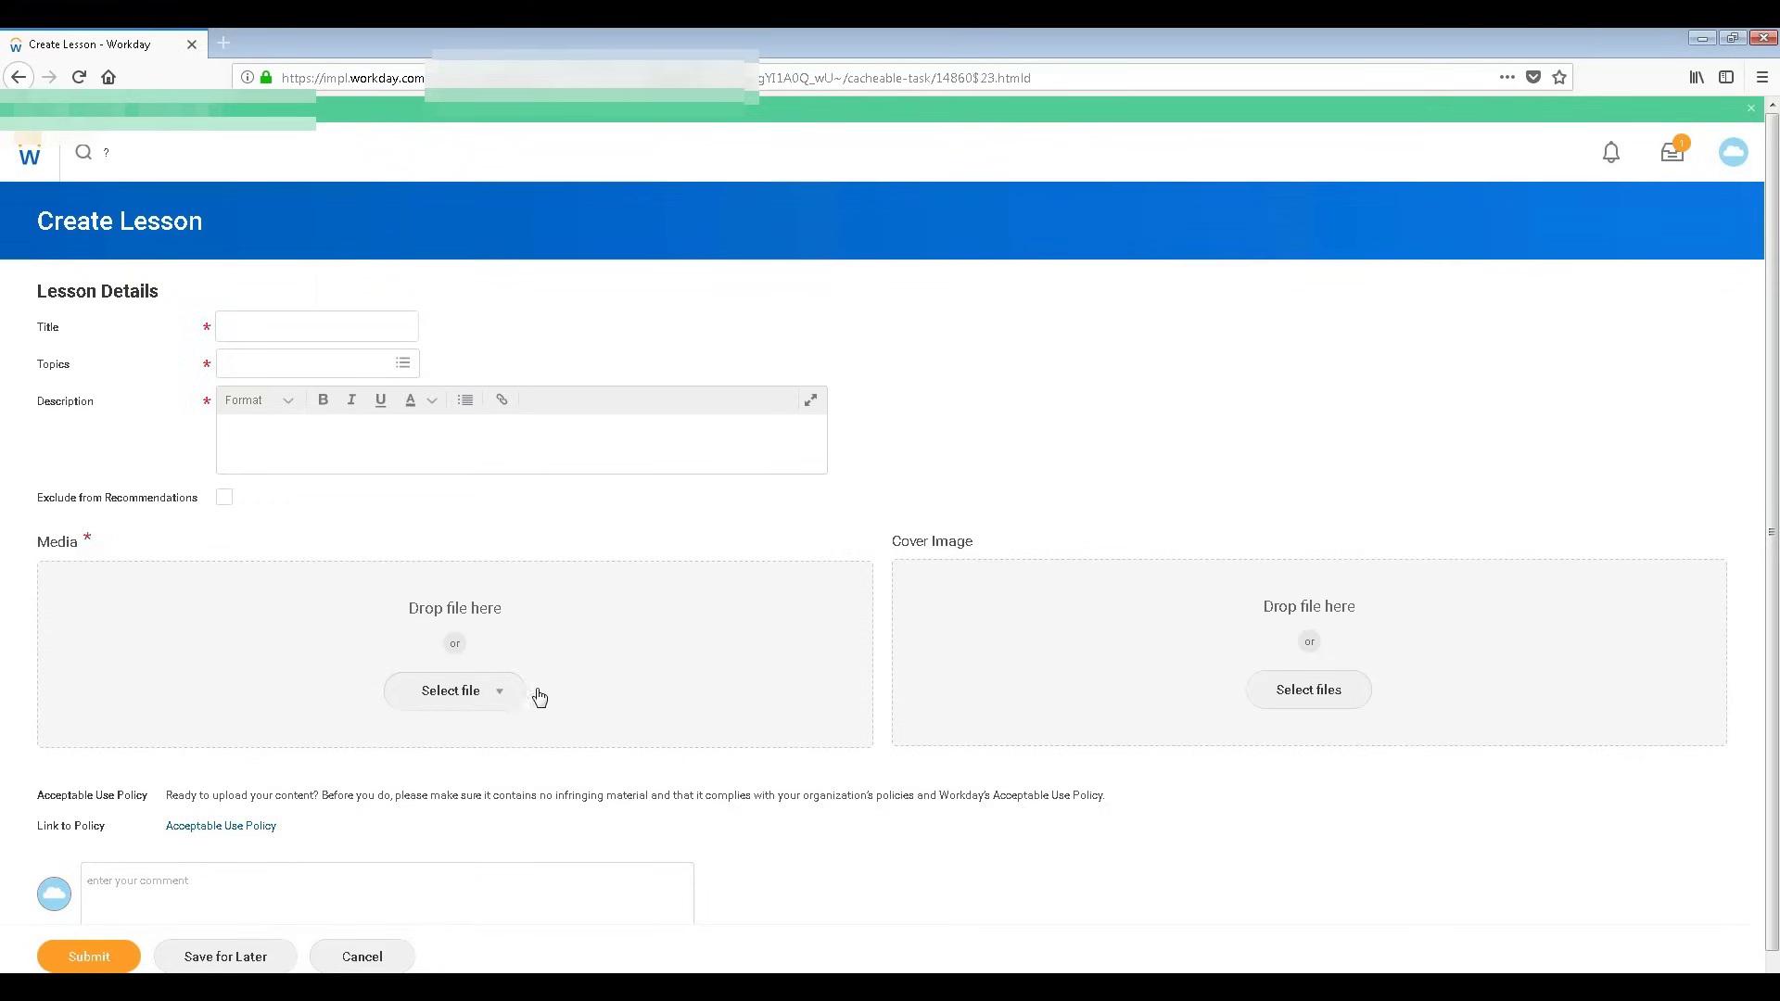
left_click(19, 77)
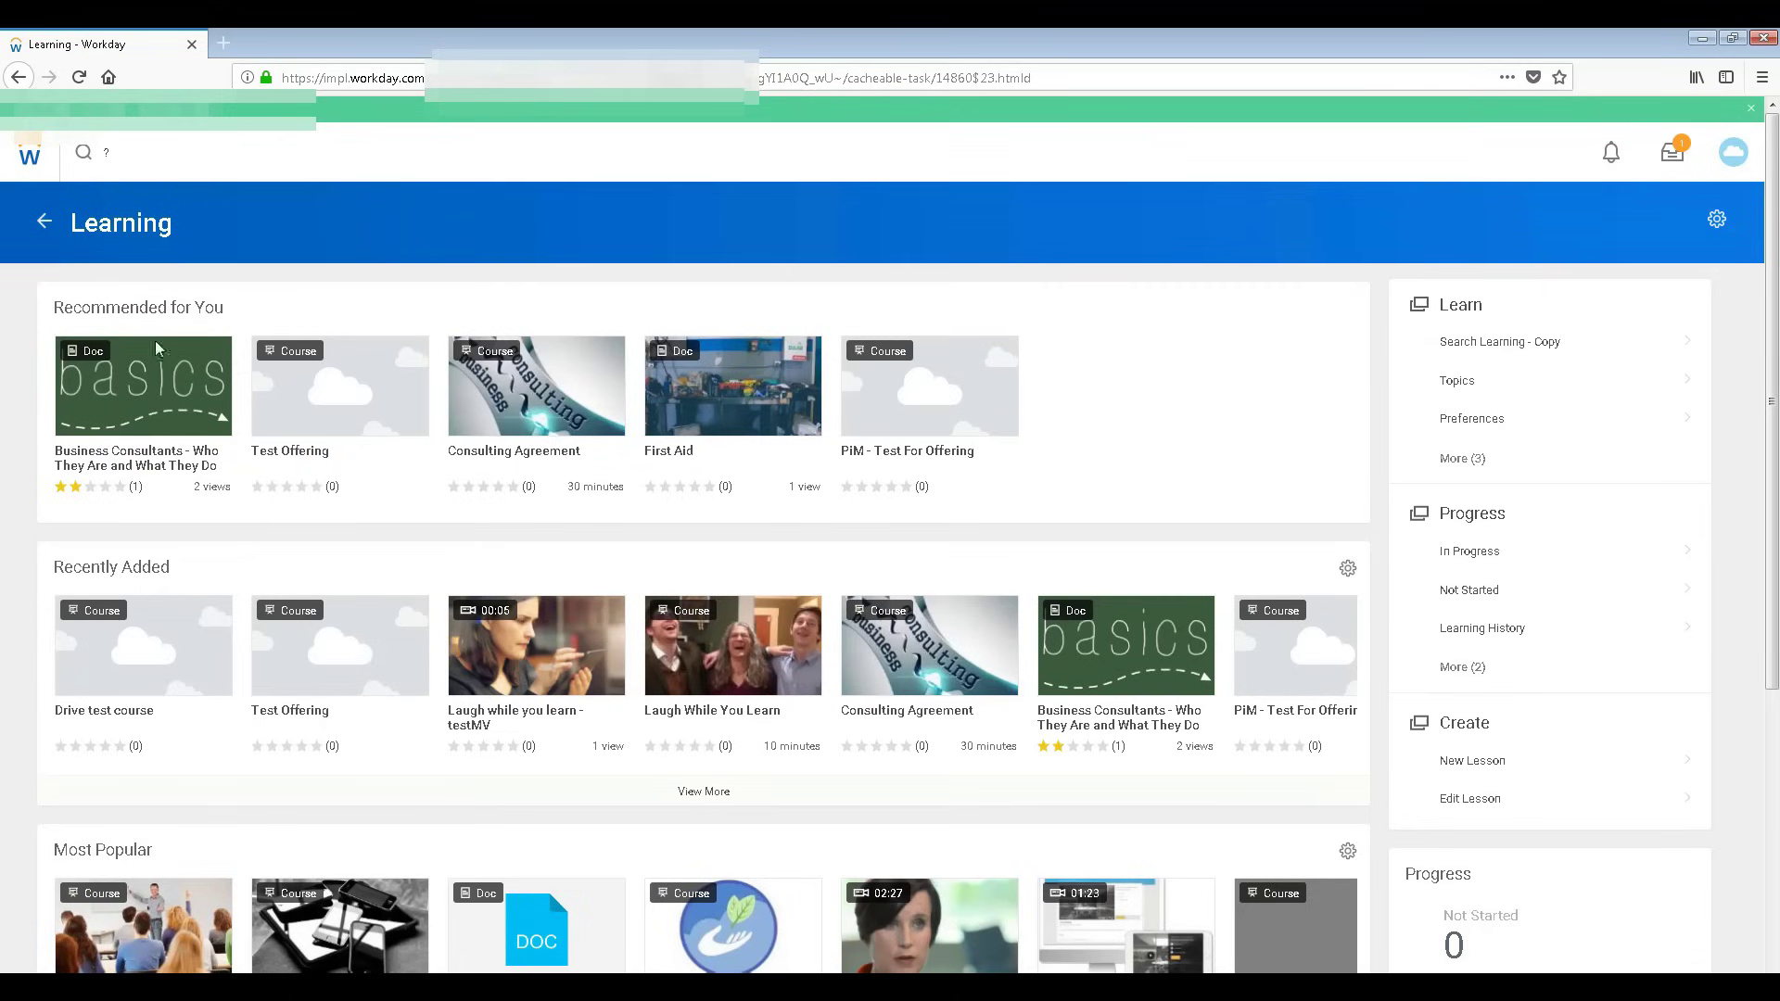
Start a new lesson from the Learning page and set its topic to Compliance and Security.
left_click_drag(1773, 373, 1774, 615)
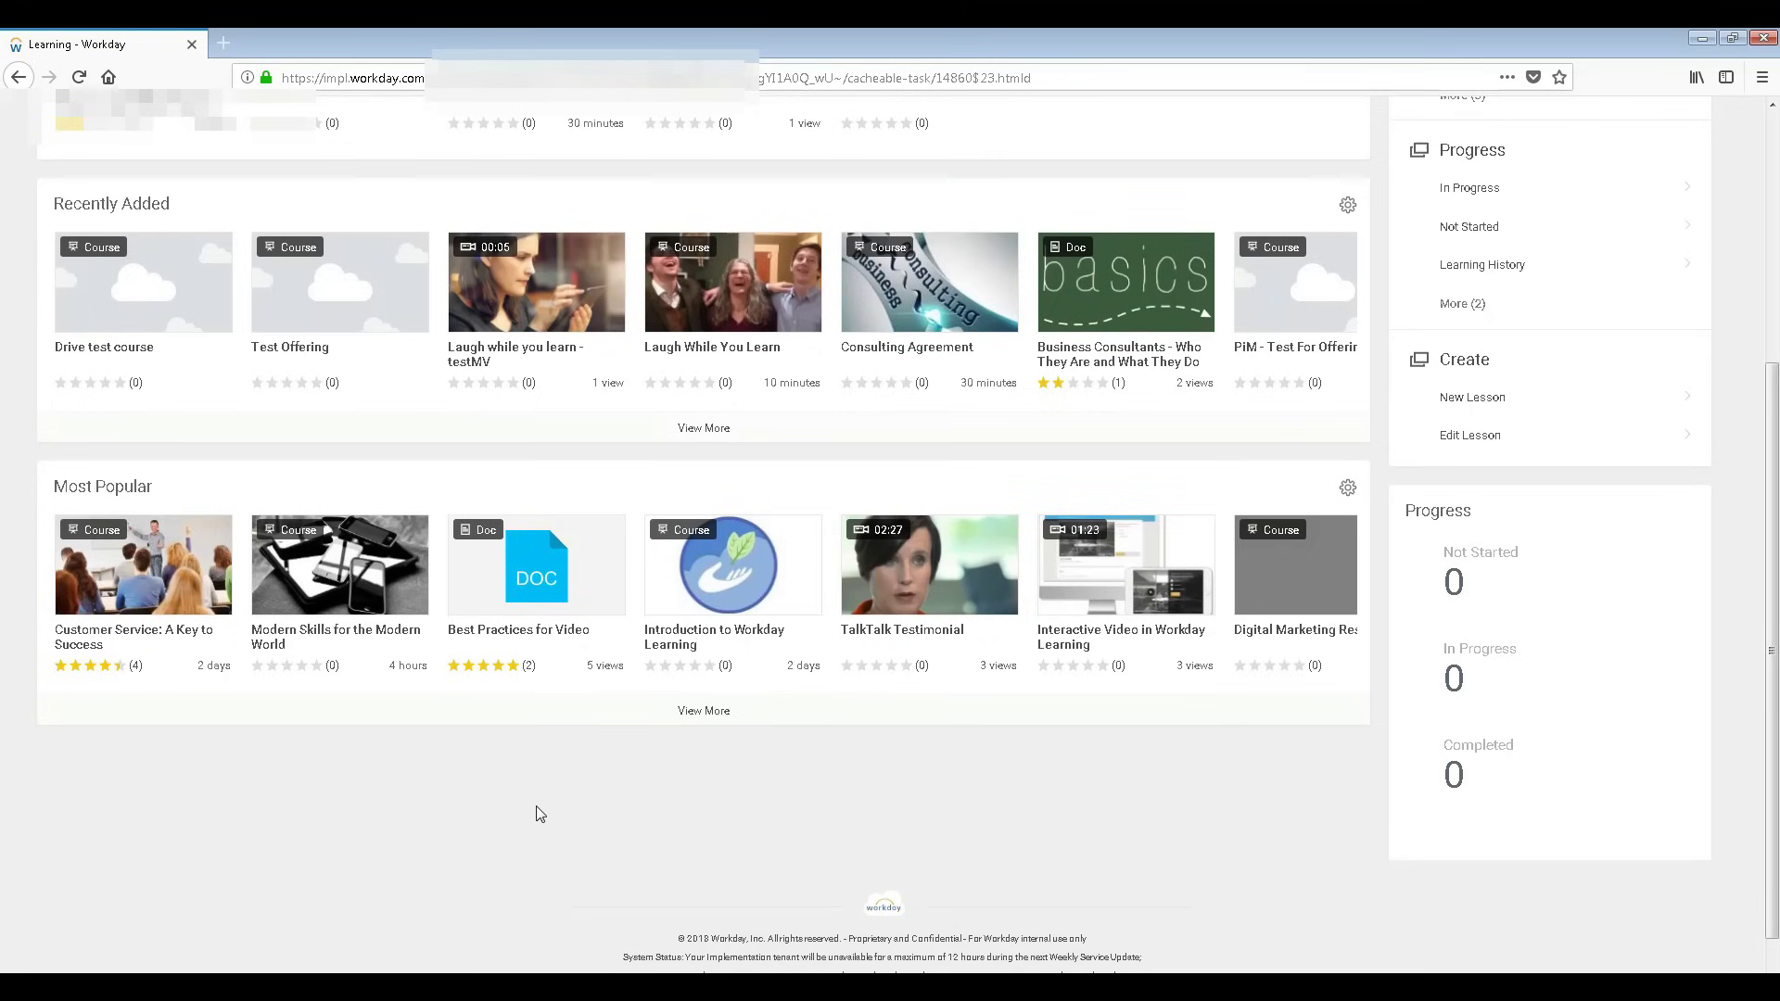
scroll(540, 814, "up", 5)
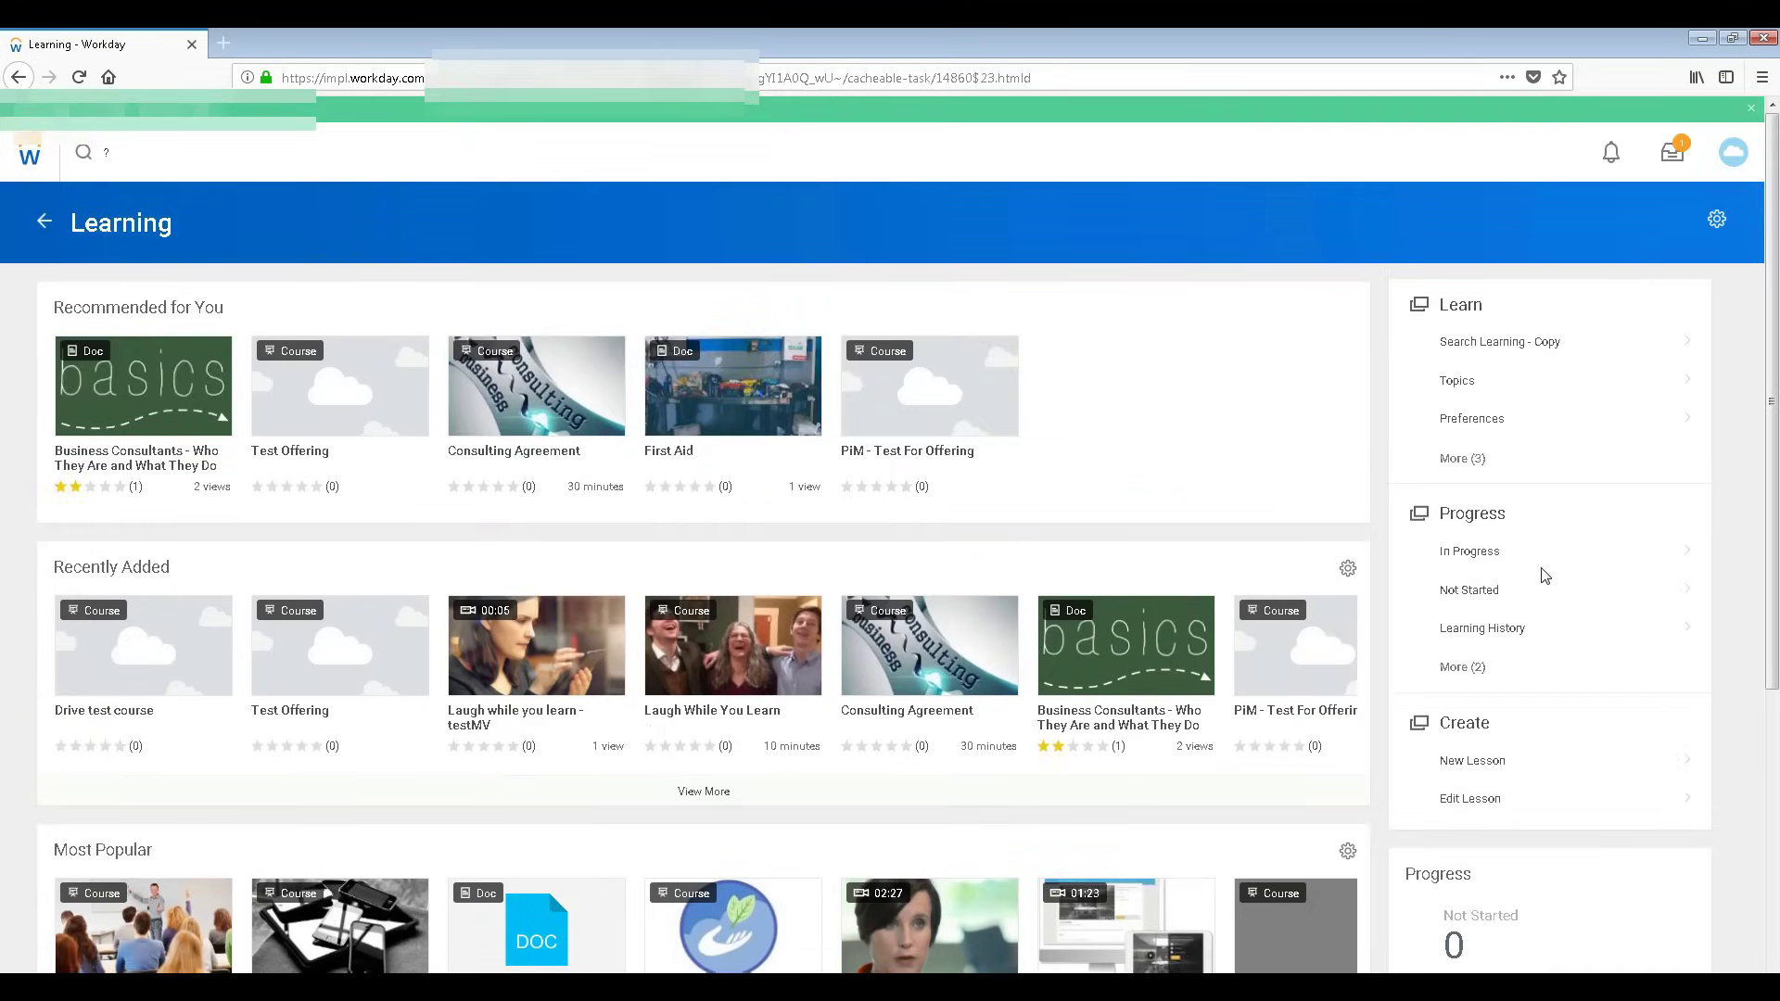
left_click(1518, 762)
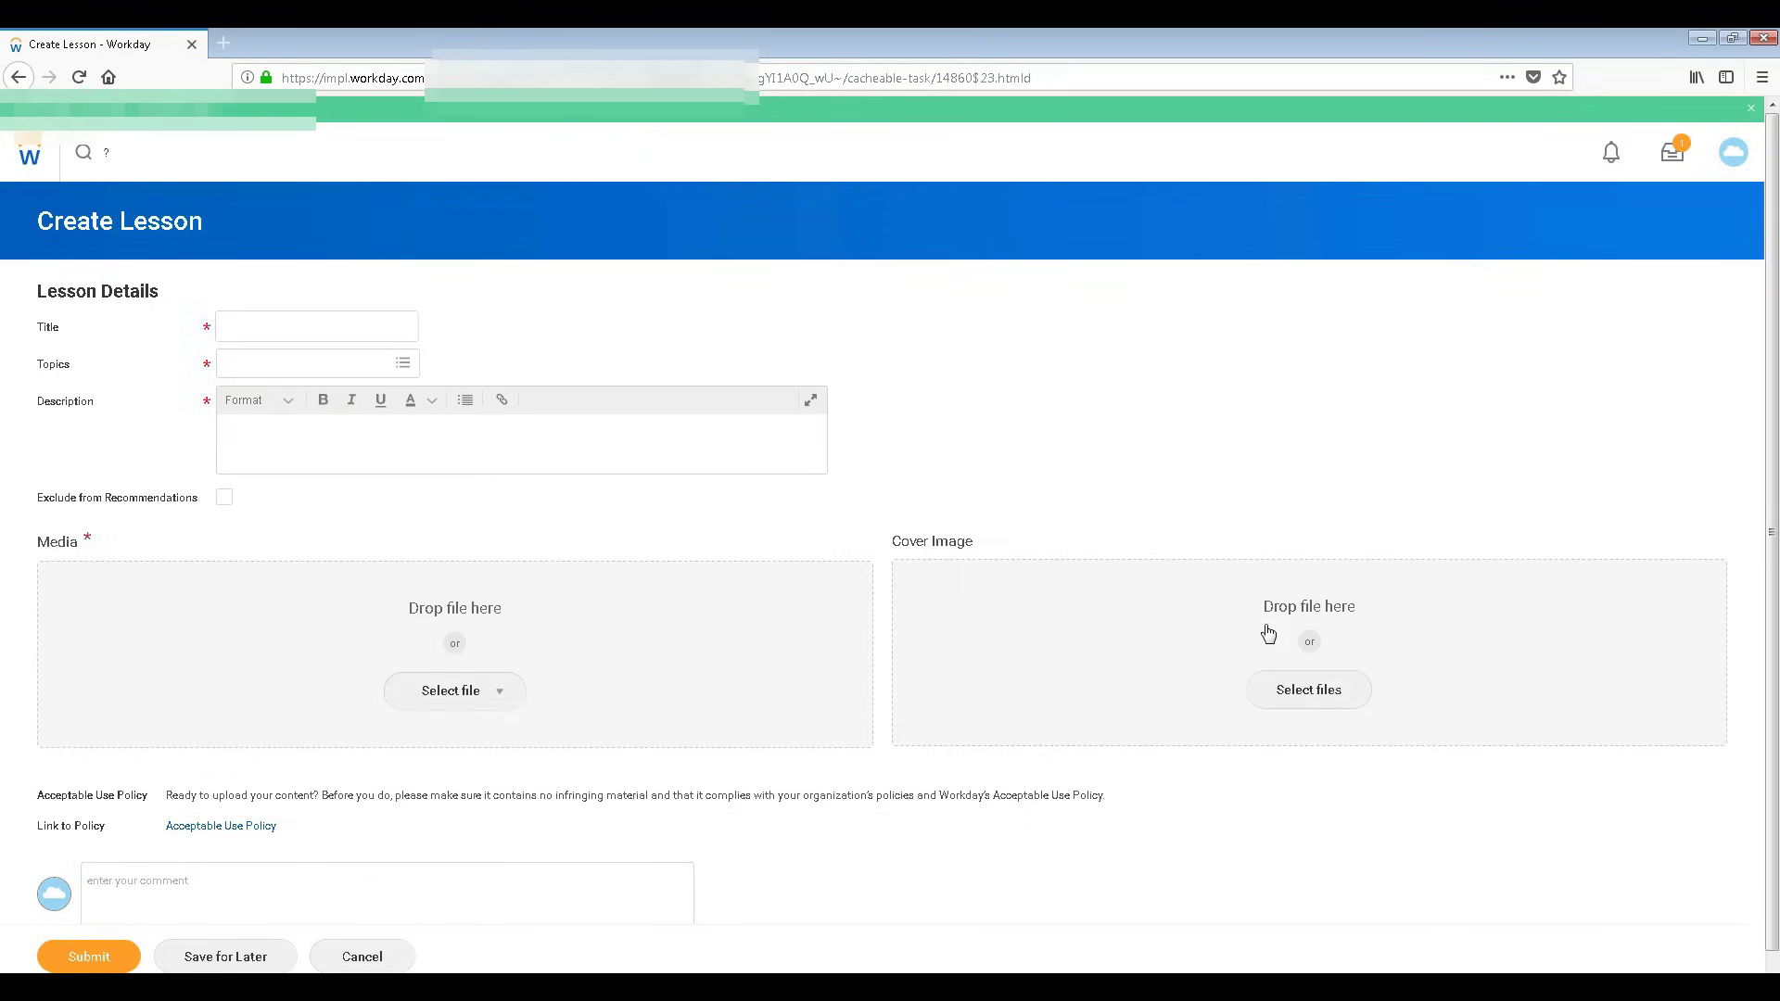
left_click(224, 332)
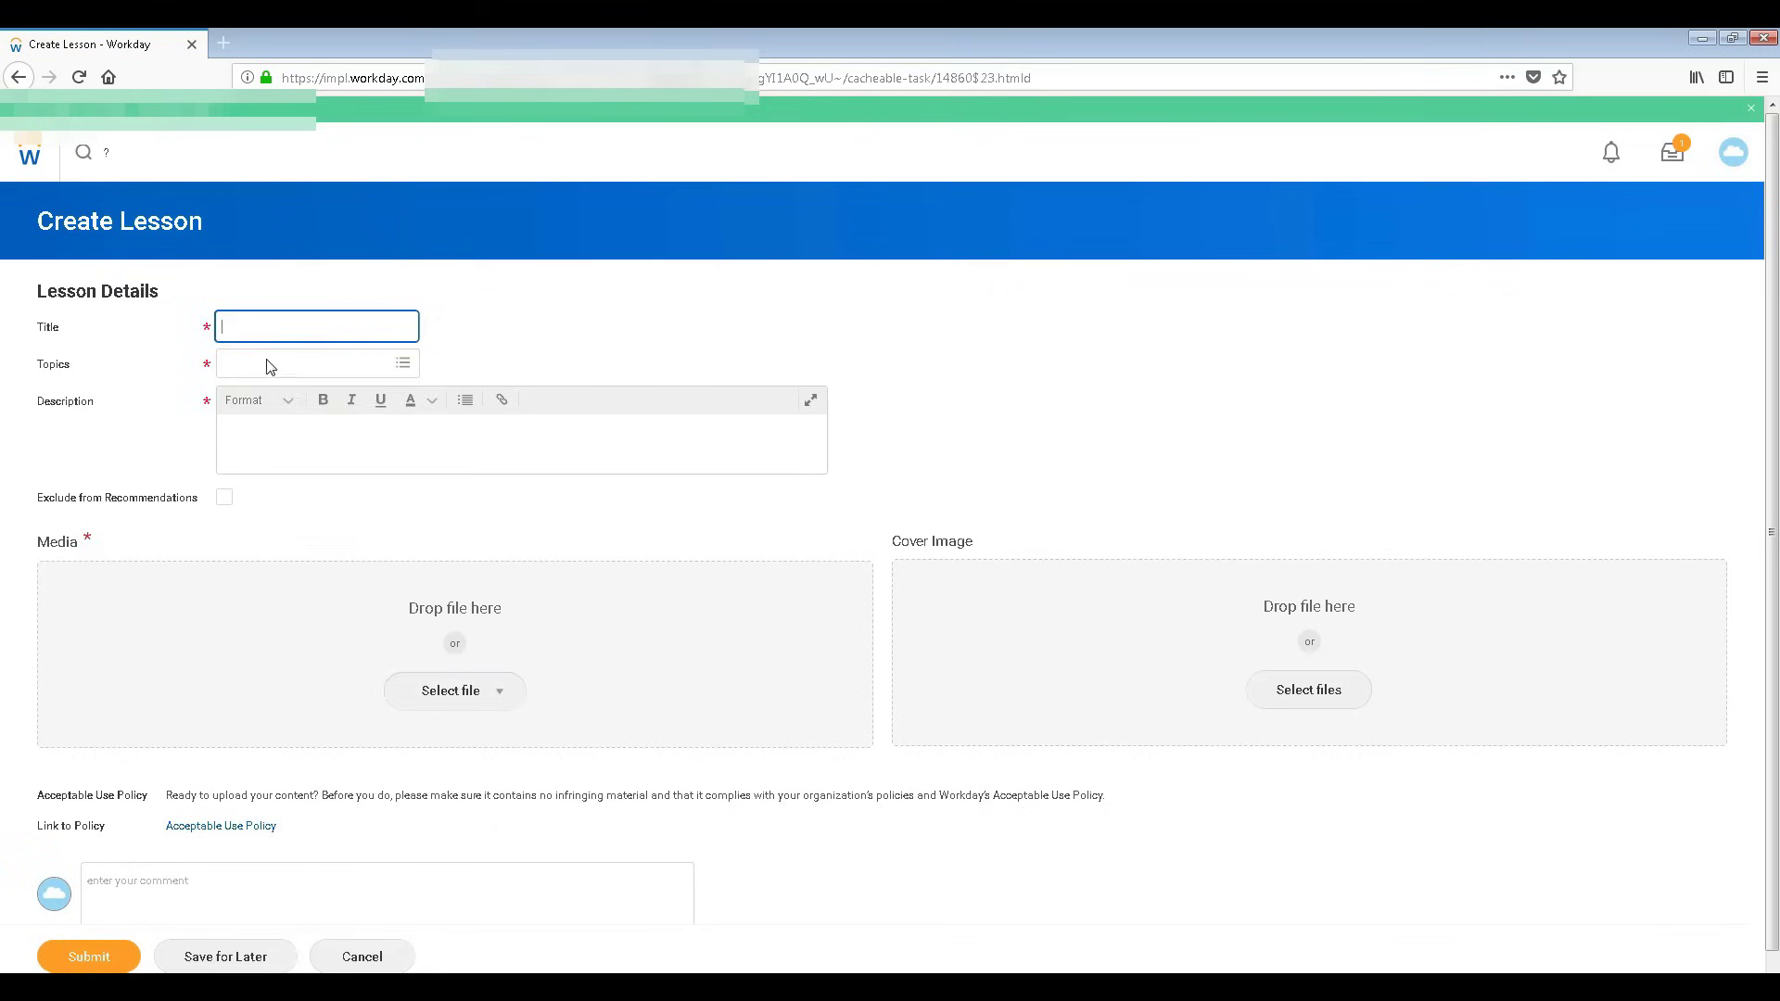
left_click(306, 363)
left_click(320, 441)
View the file selection for the lesson's media and cover image without choosing files, and discard the lesson.
left_click(584, 568)
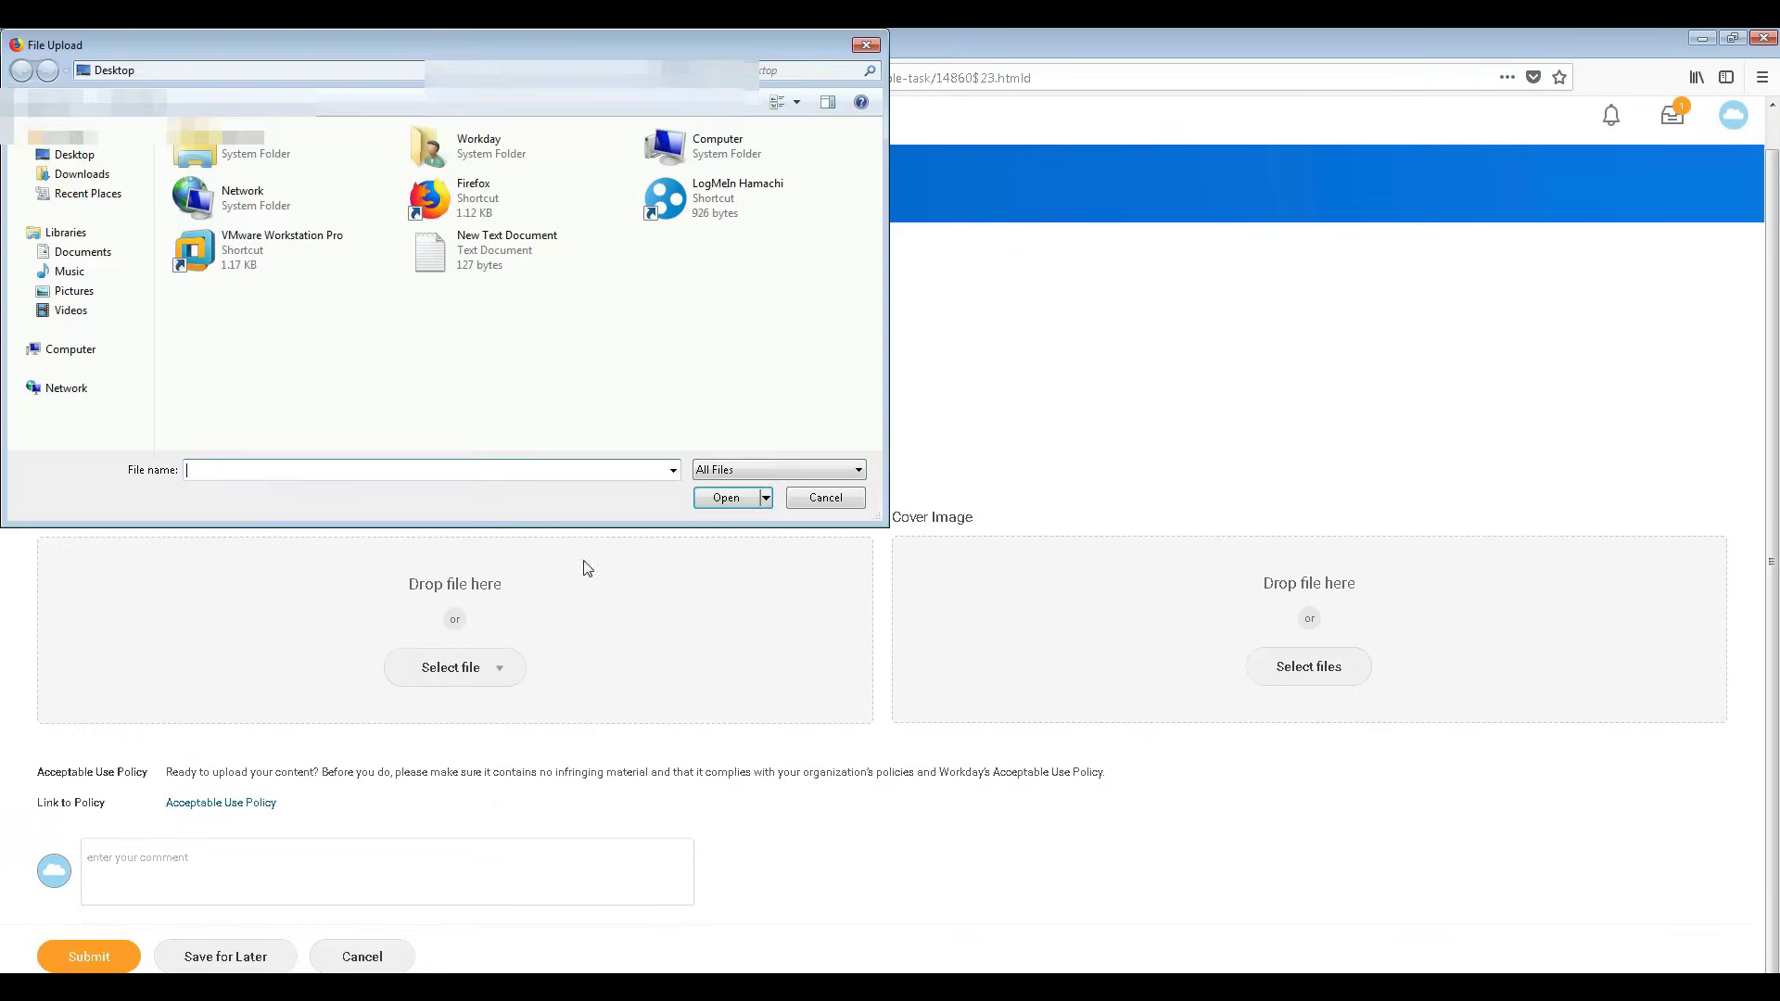
left_click(820, 500)
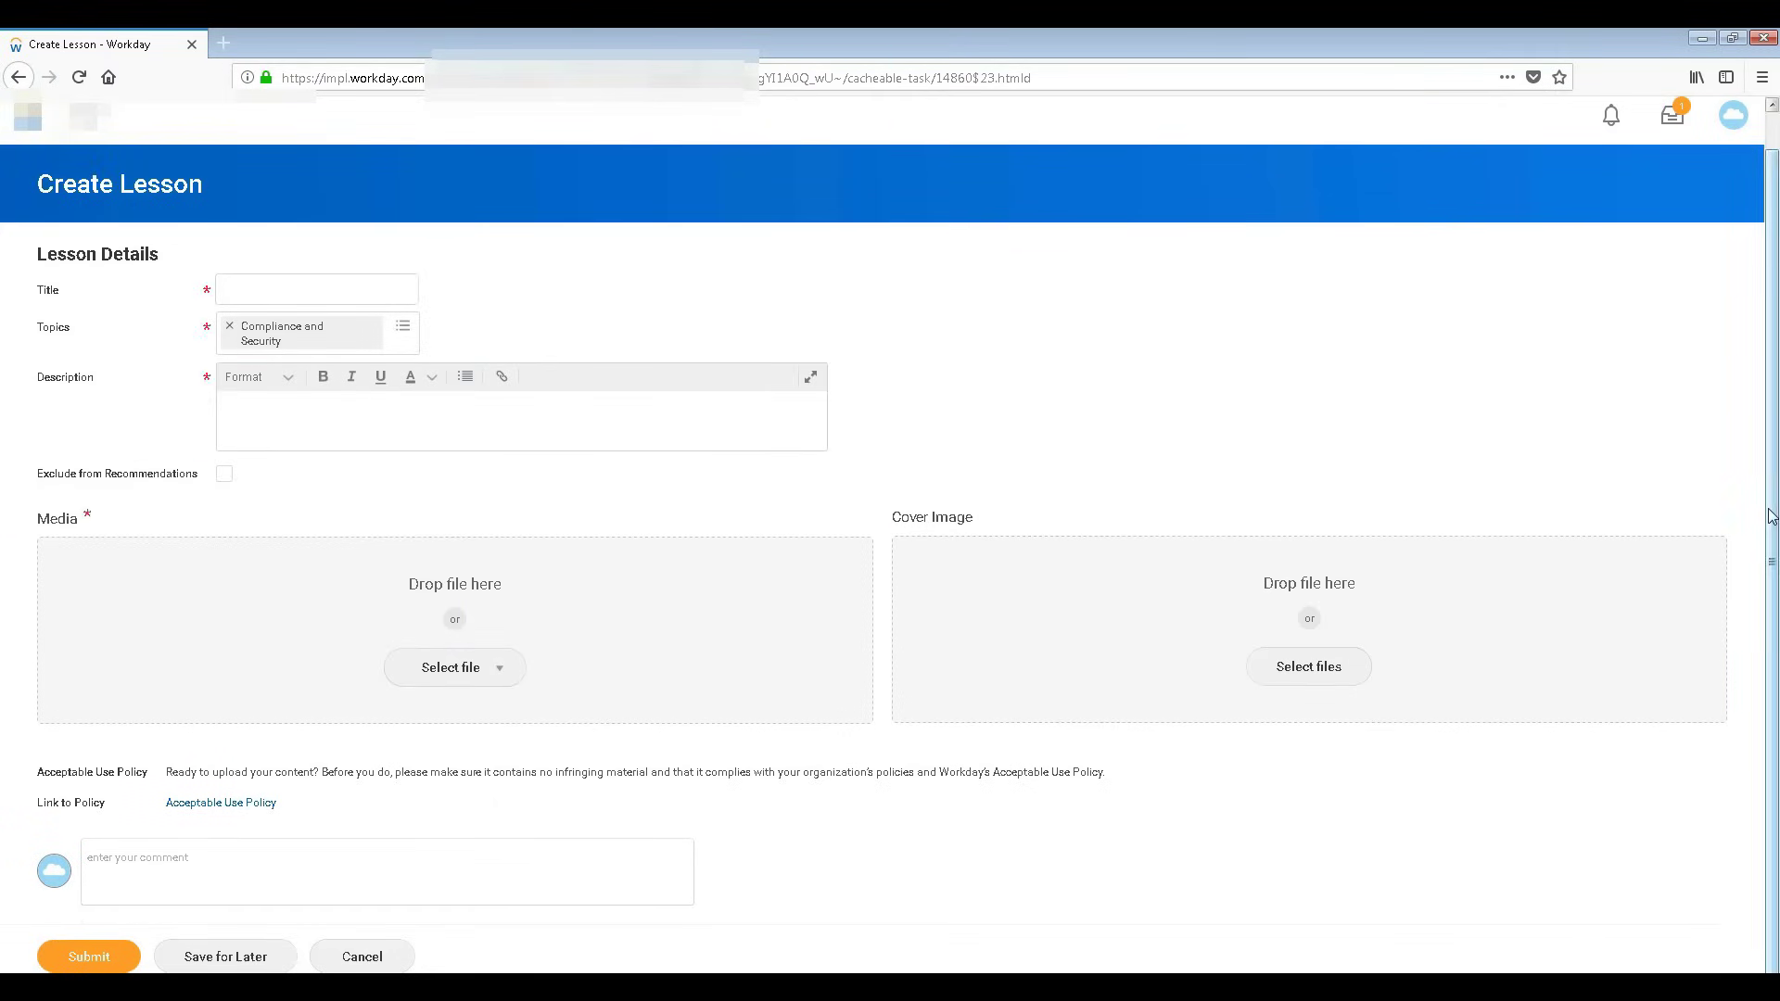
left_click(1047, 674)
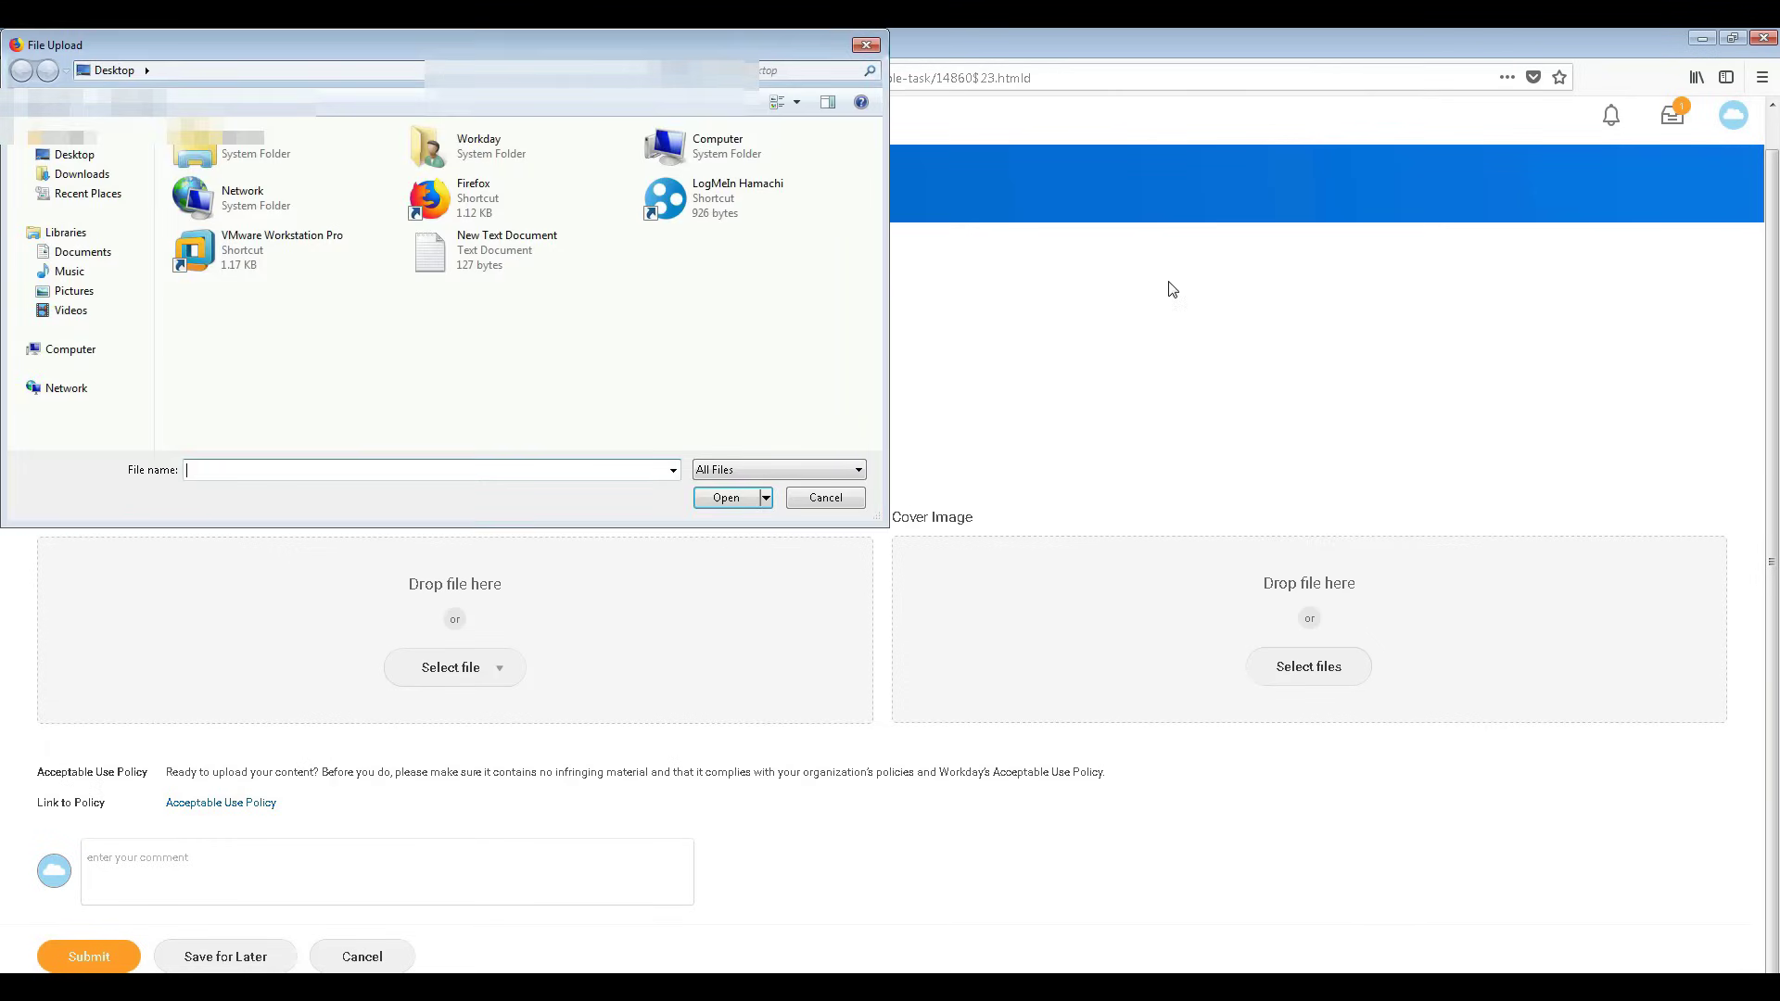
left_click(865, 44)
left_click(30, 77)
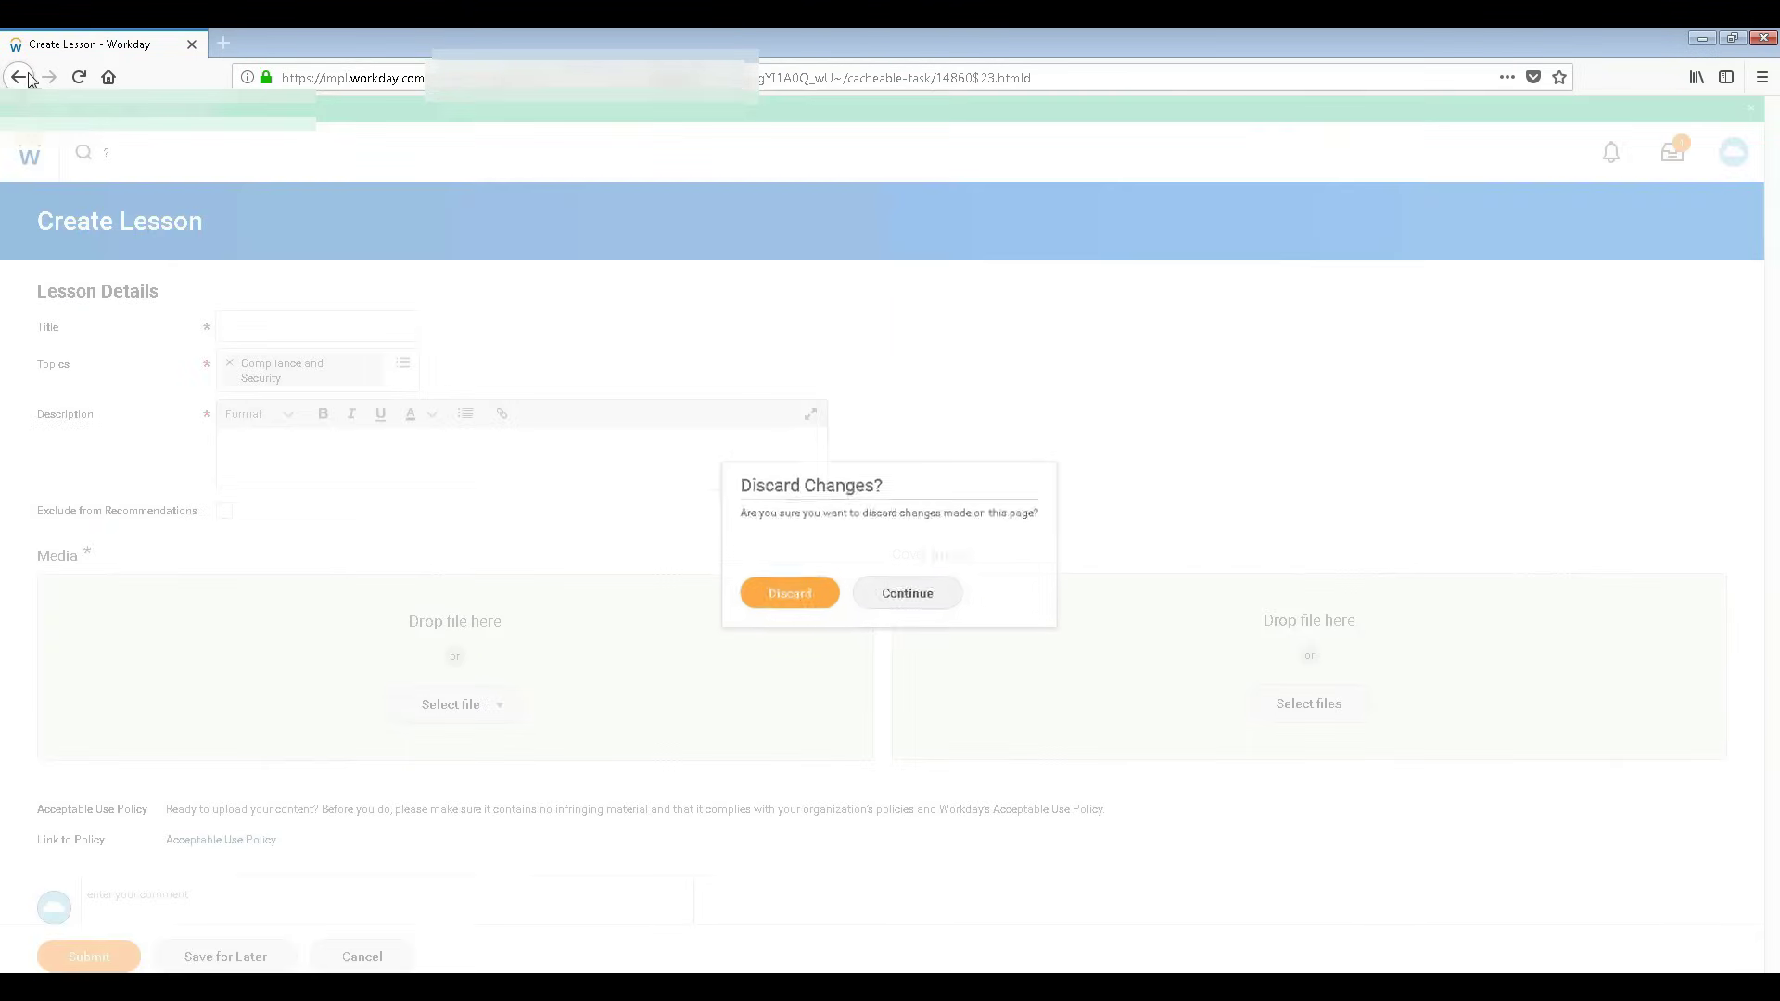
left_click(816, 597)
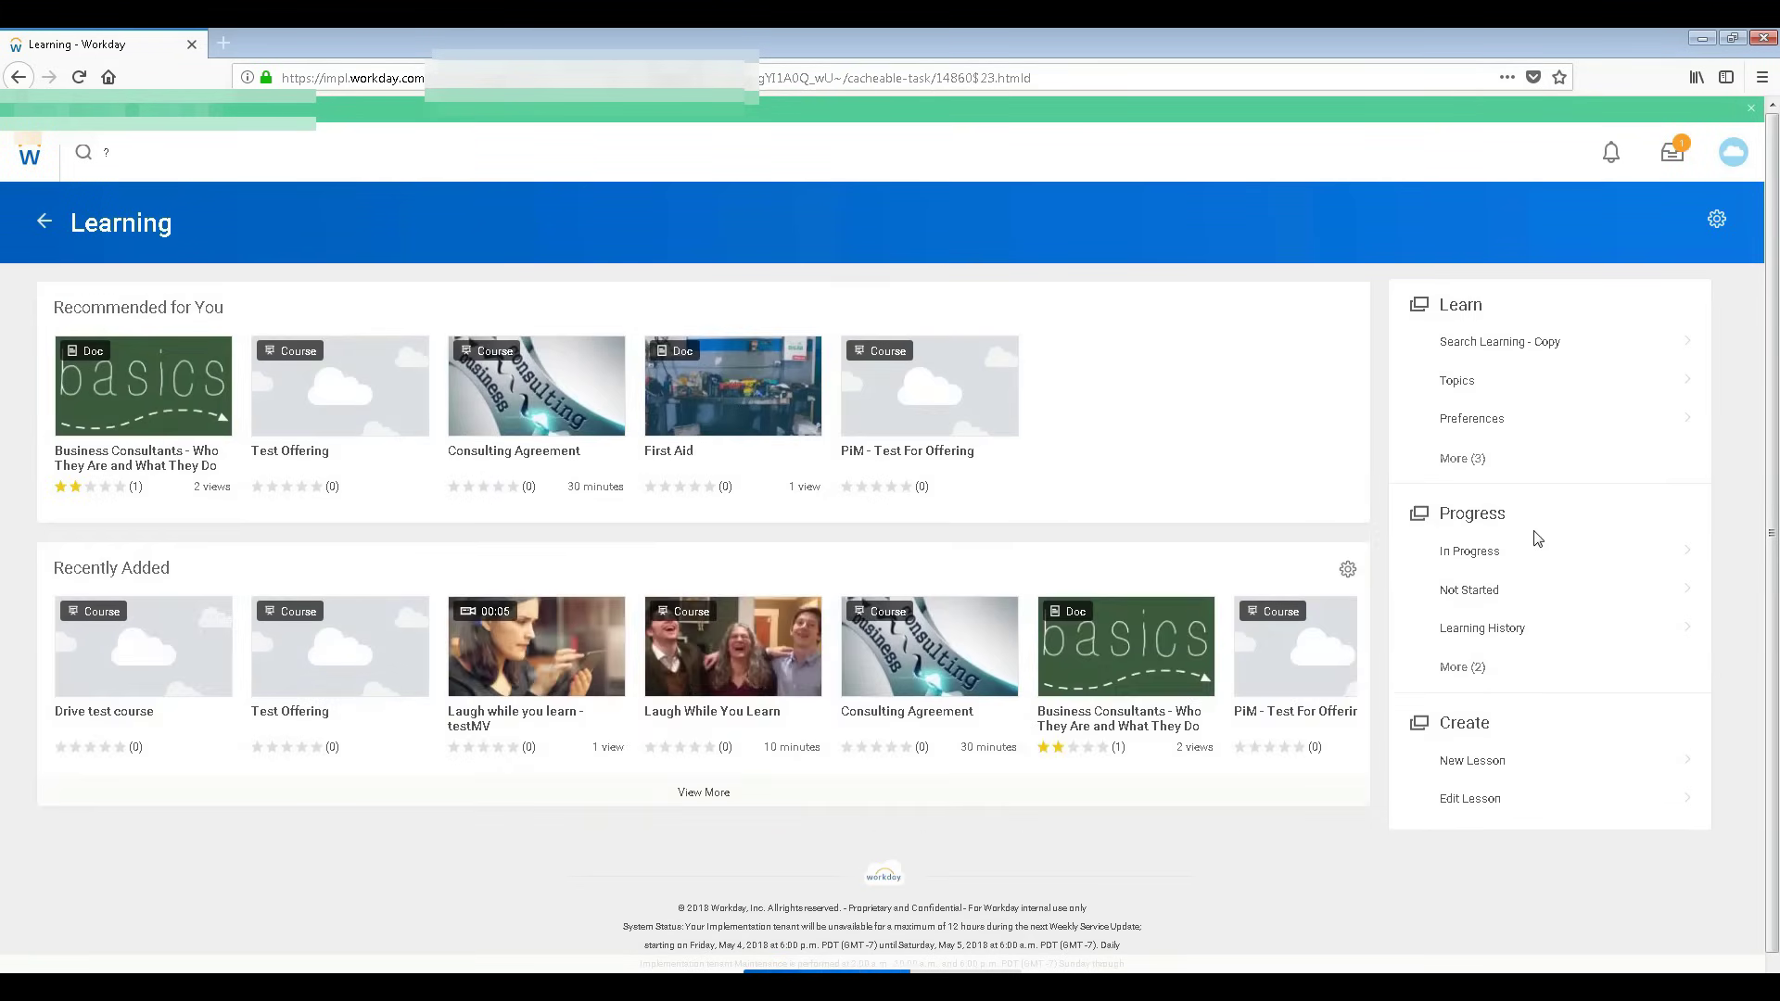
View the In Progress courses and lessons and return to the Learning page.
left_click(1490, 553)
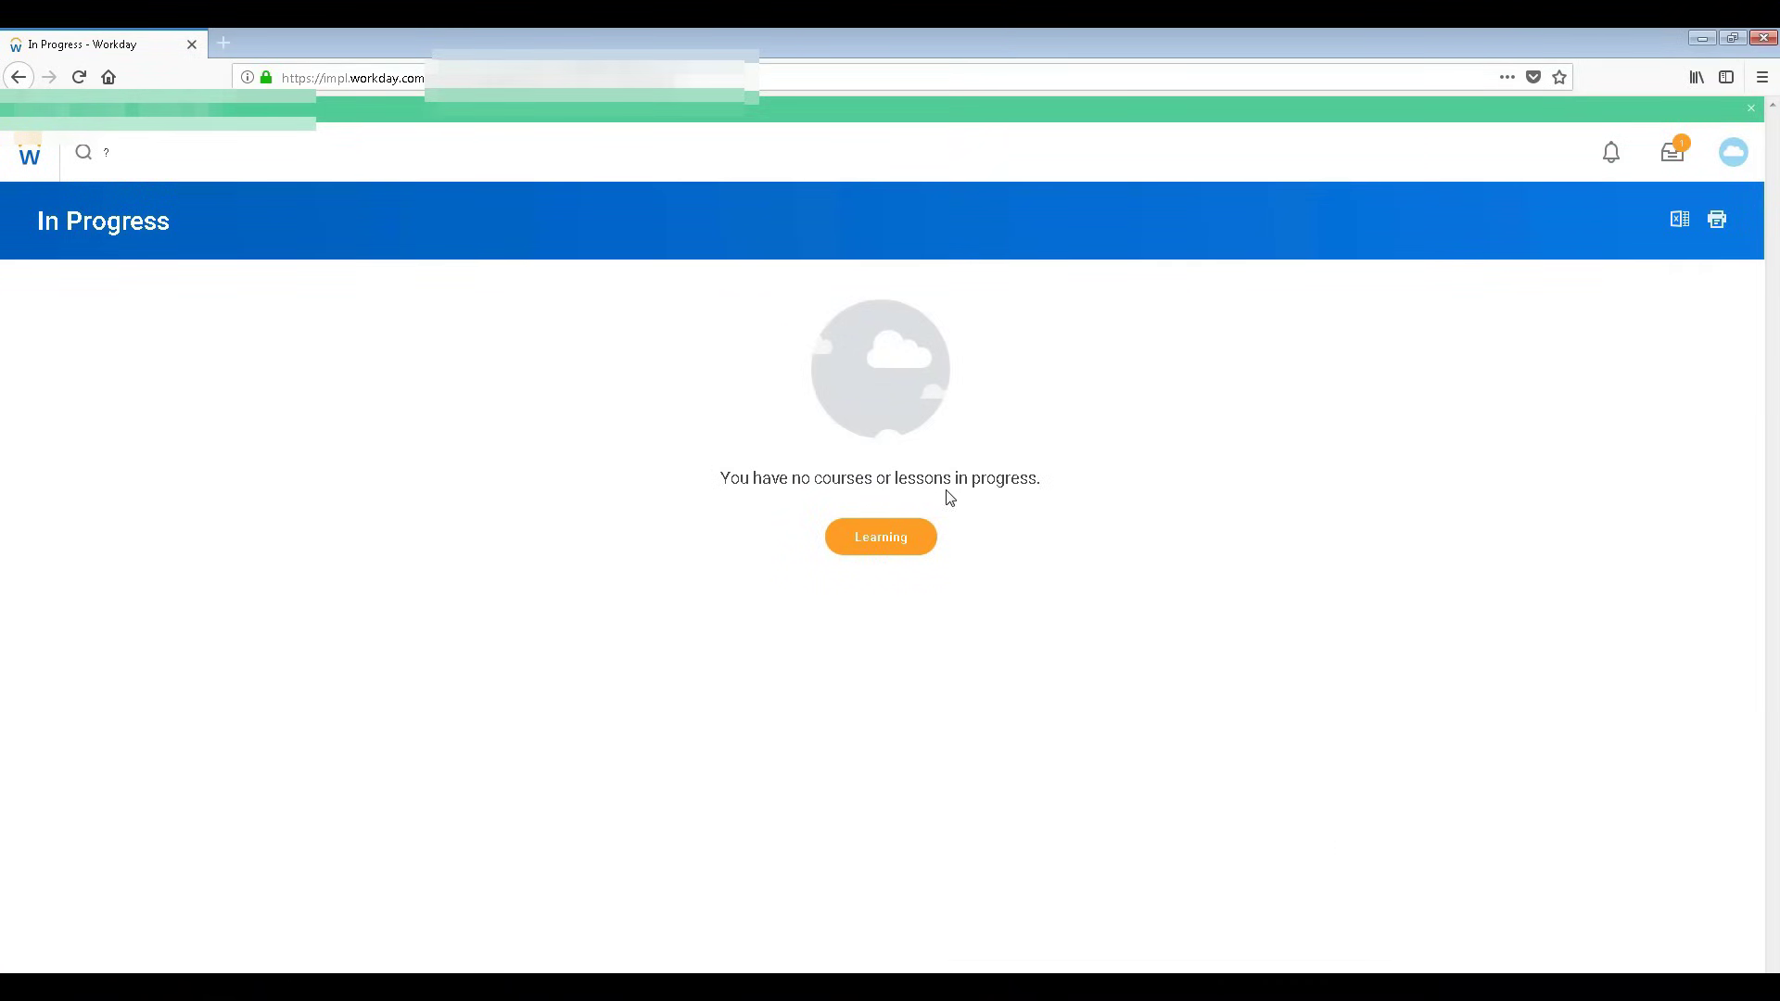
left_click(901, 537)
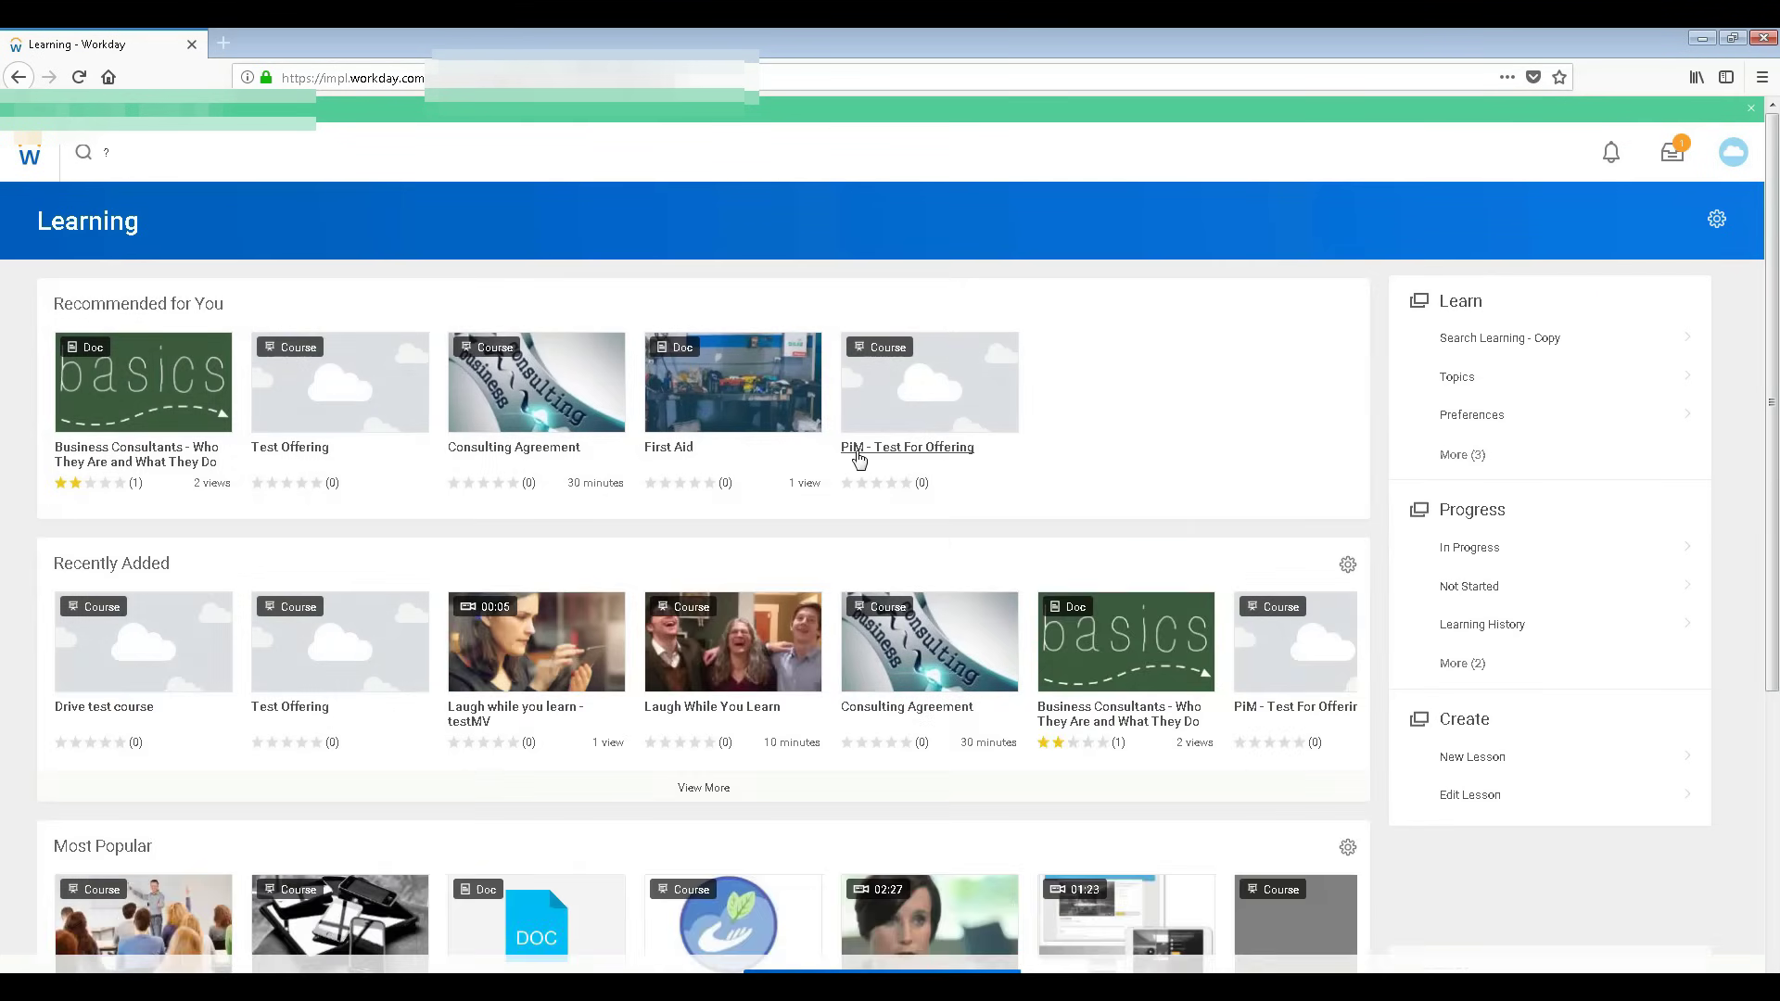
mouse_move(1341, 621)
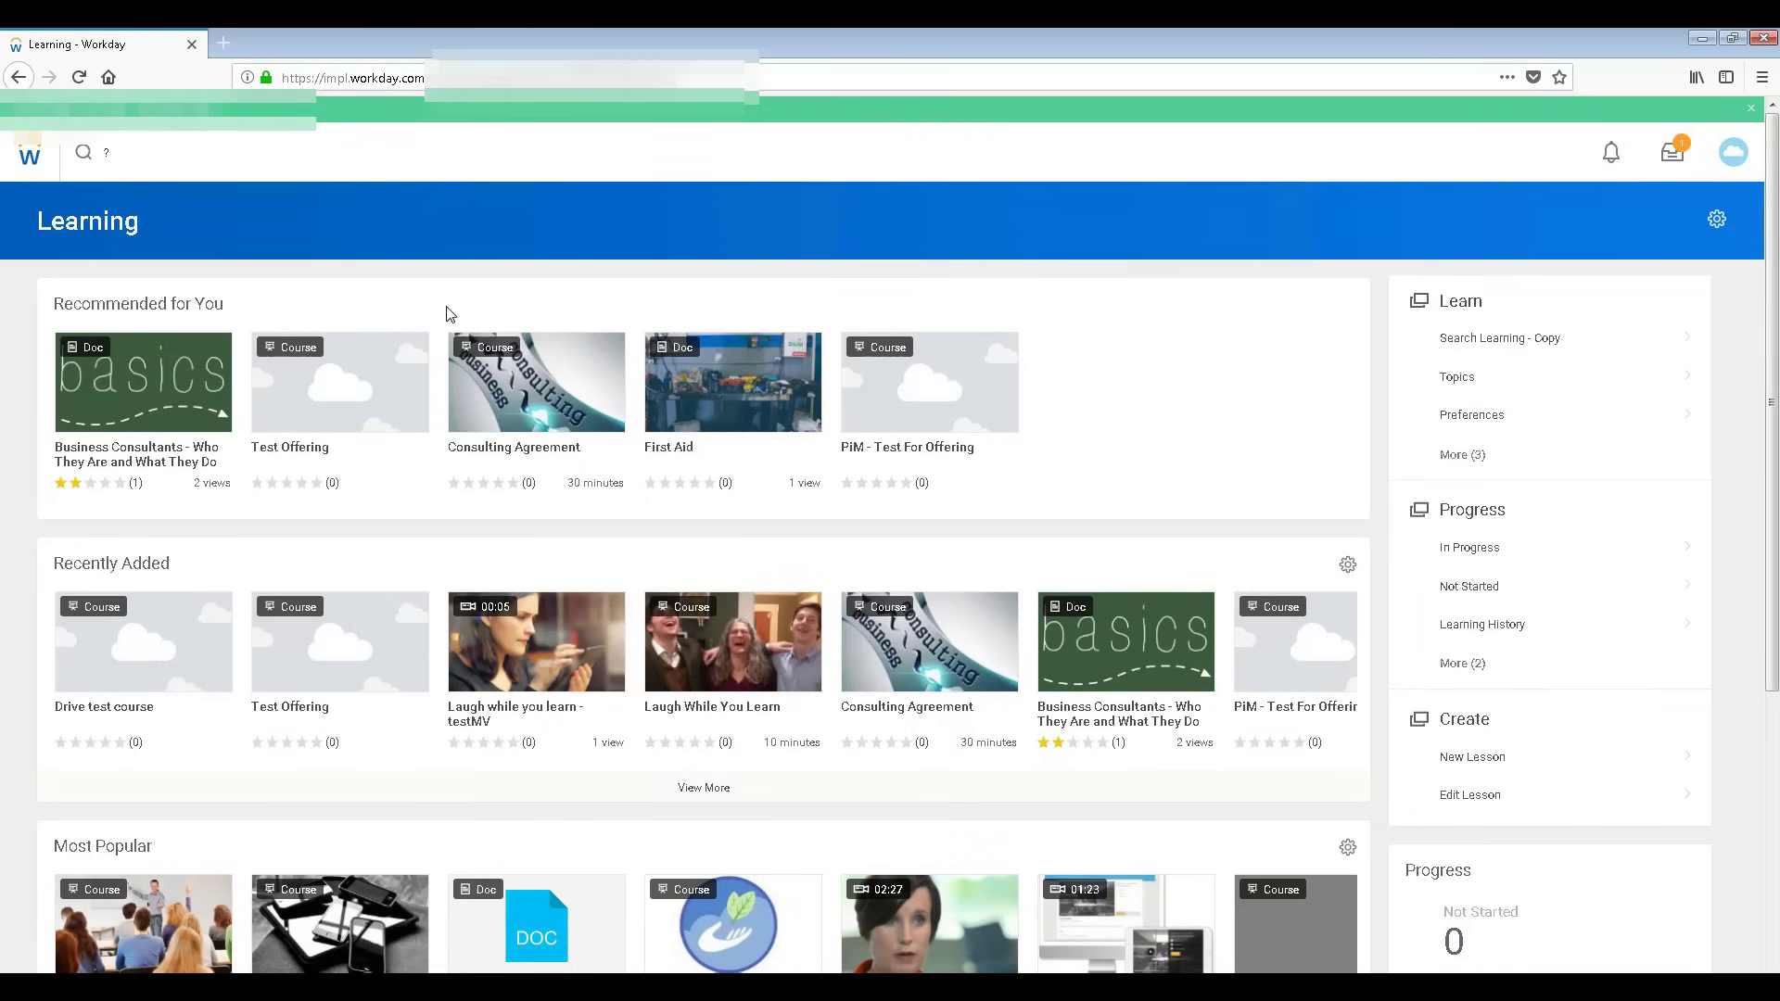
double_click(73, 219)
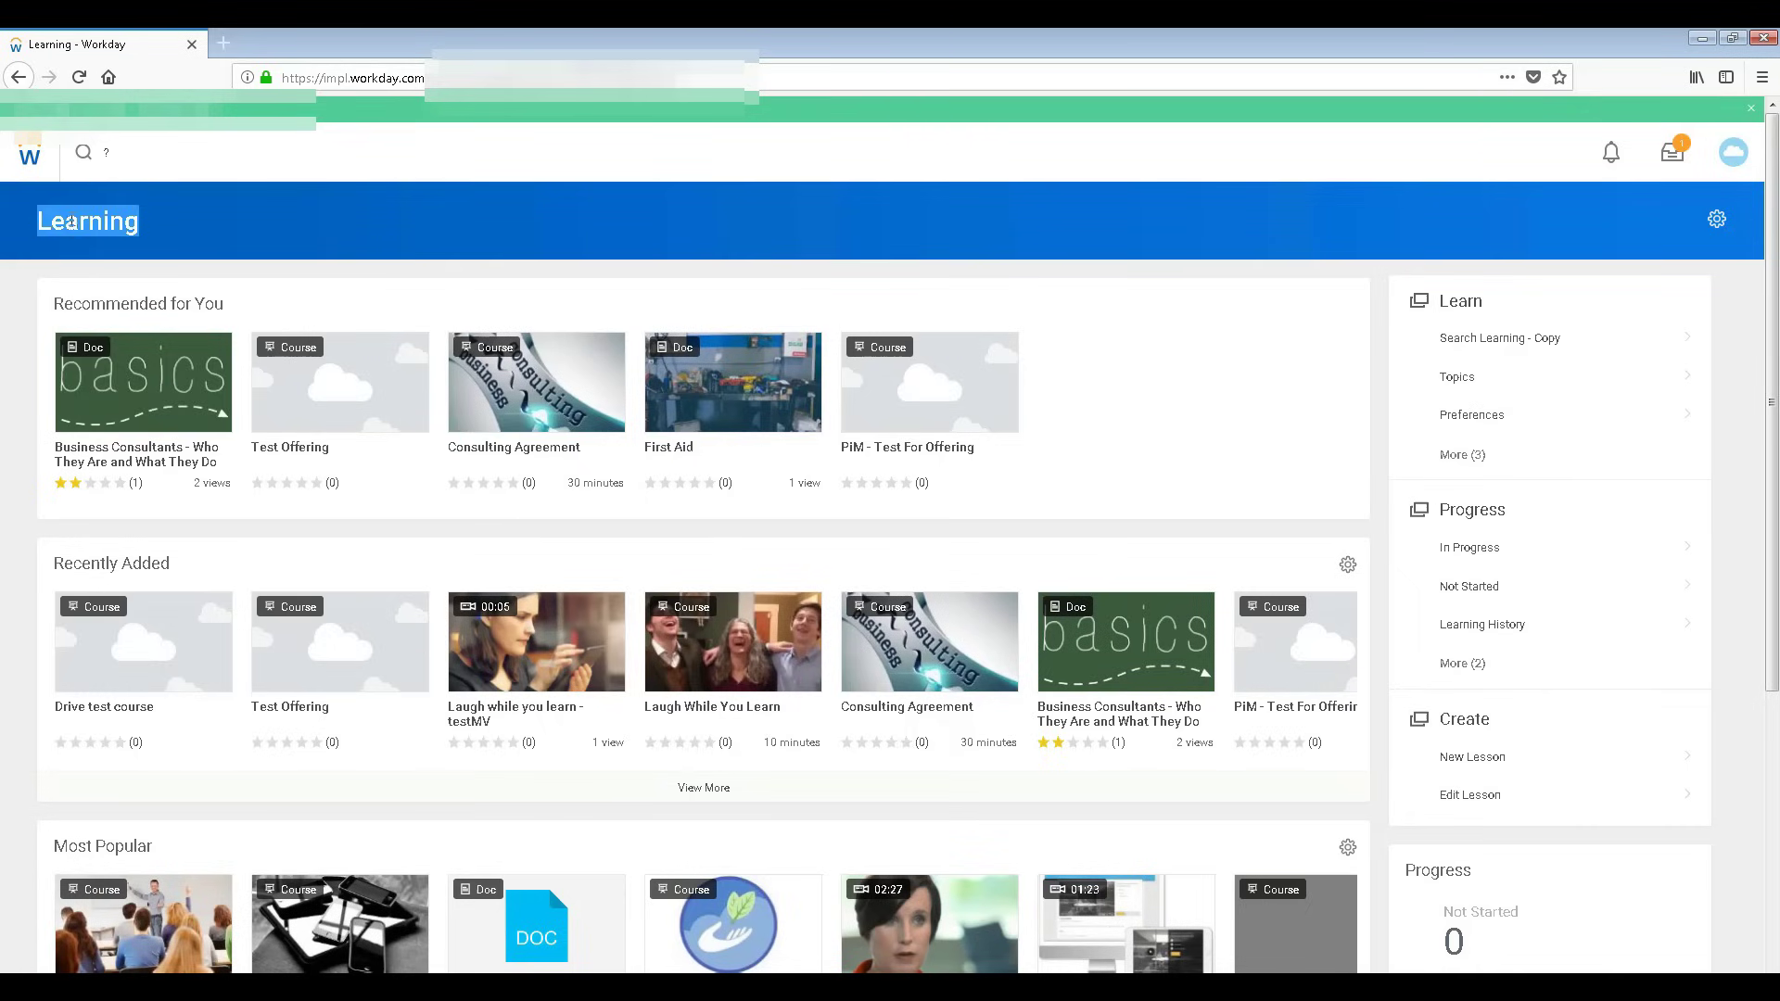
left_click(64, 217)
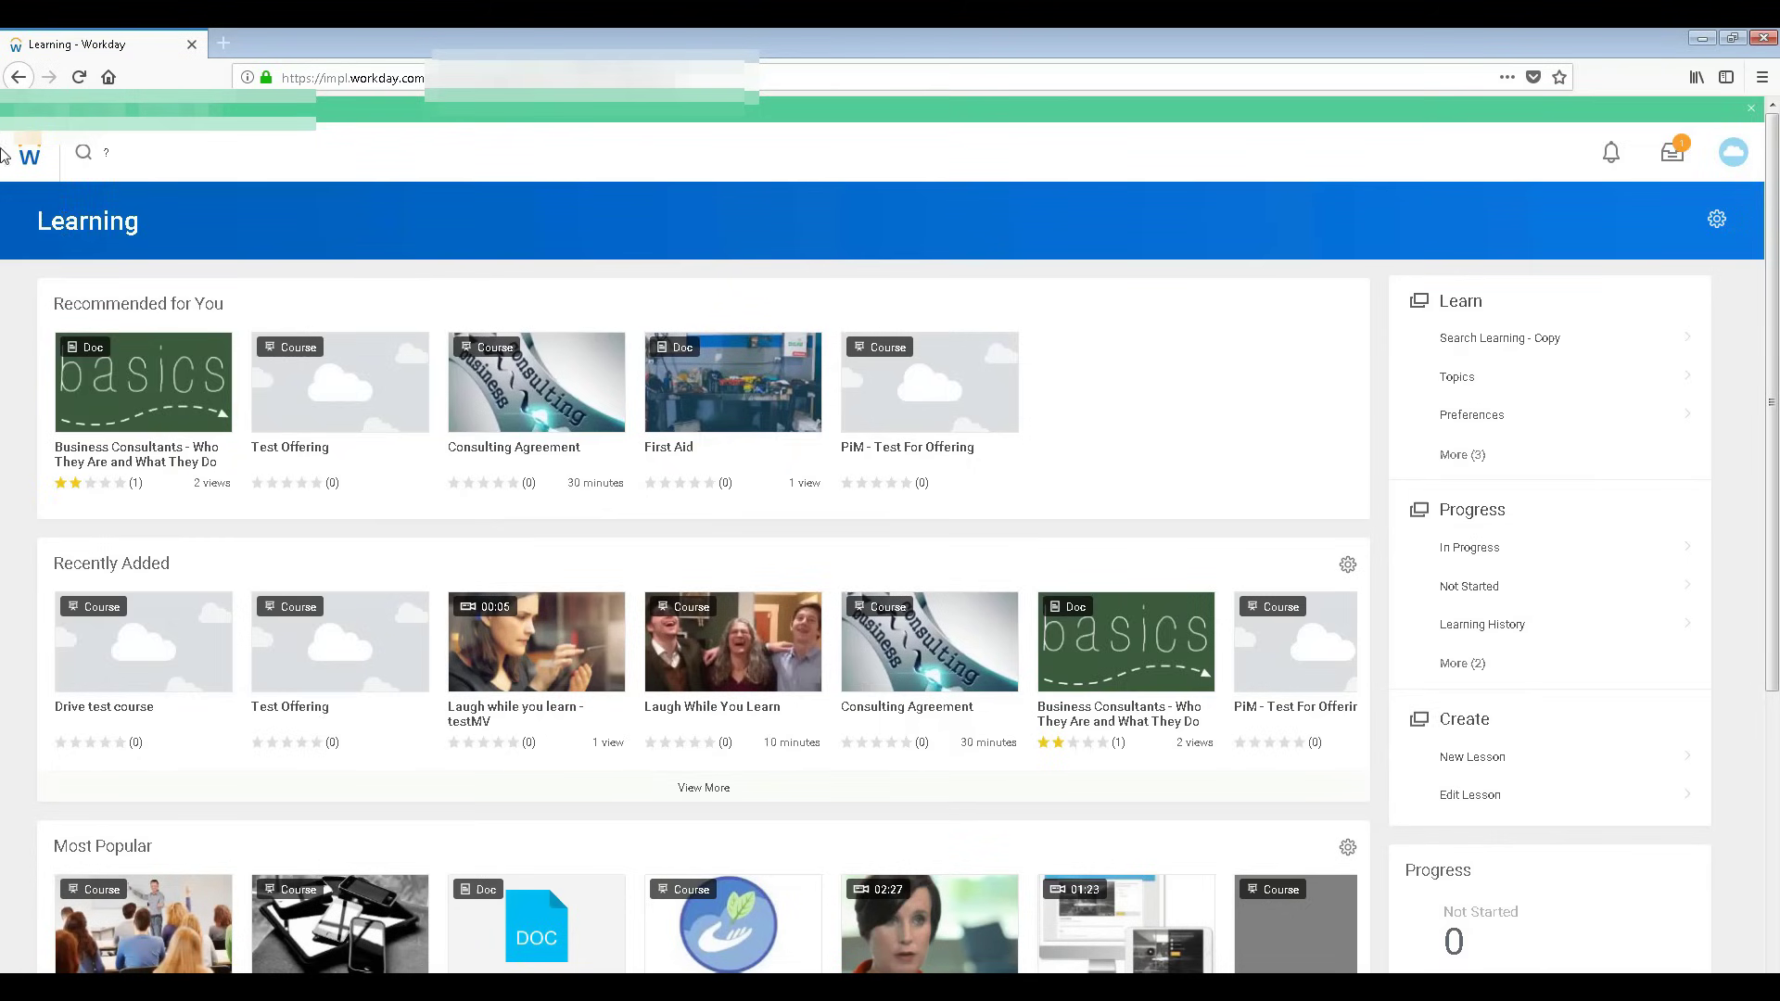
Return to the home page, open the Learning Admin application, and dismiss the error message.
left_click(31, 159)
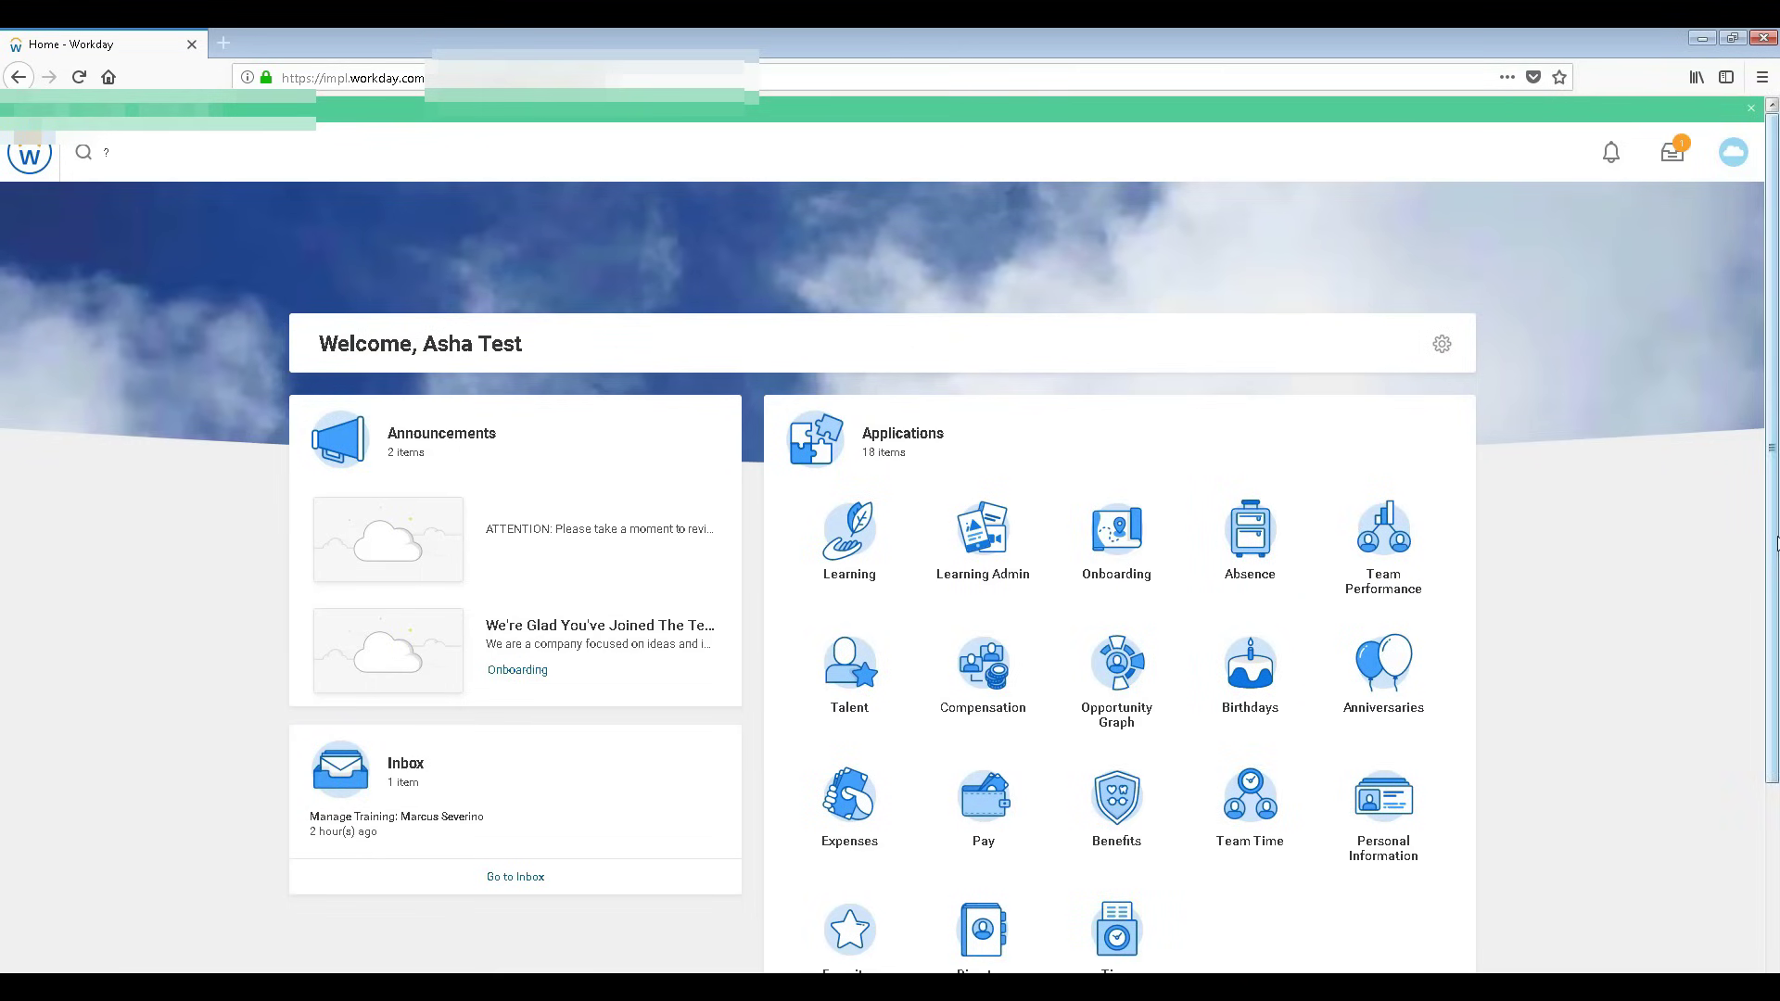
scroll(1776, 543, "down", 2)
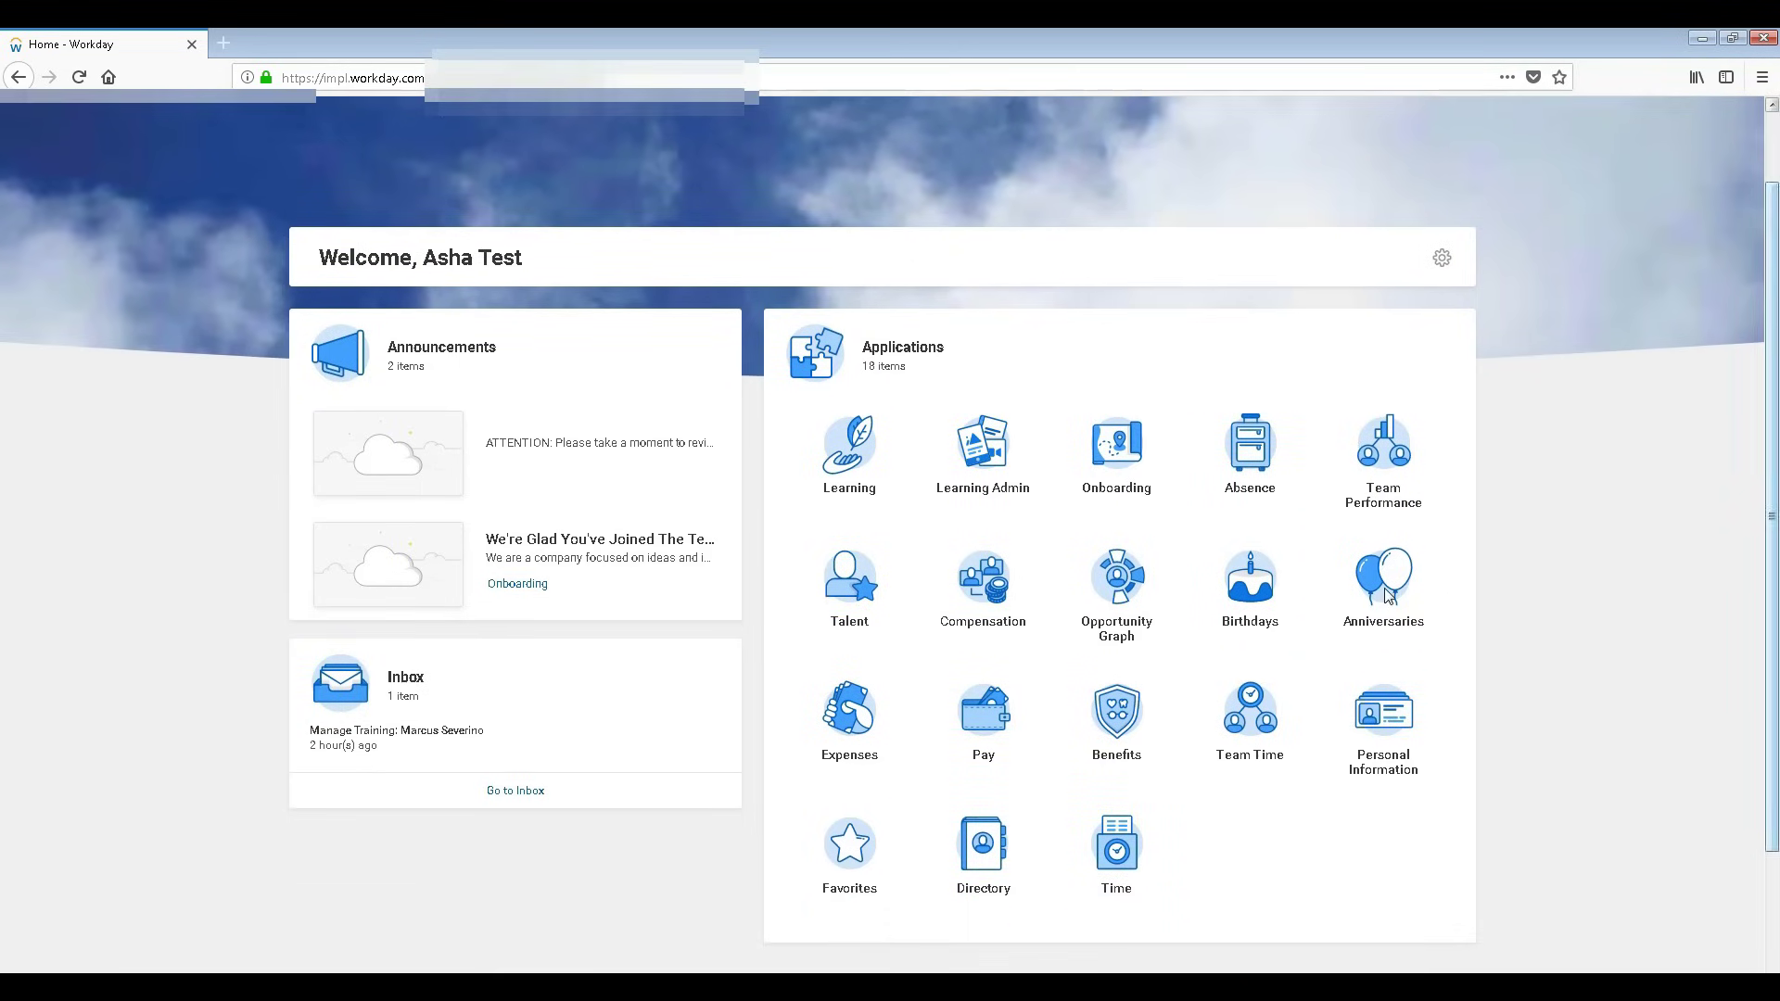
left_click(975, 457)
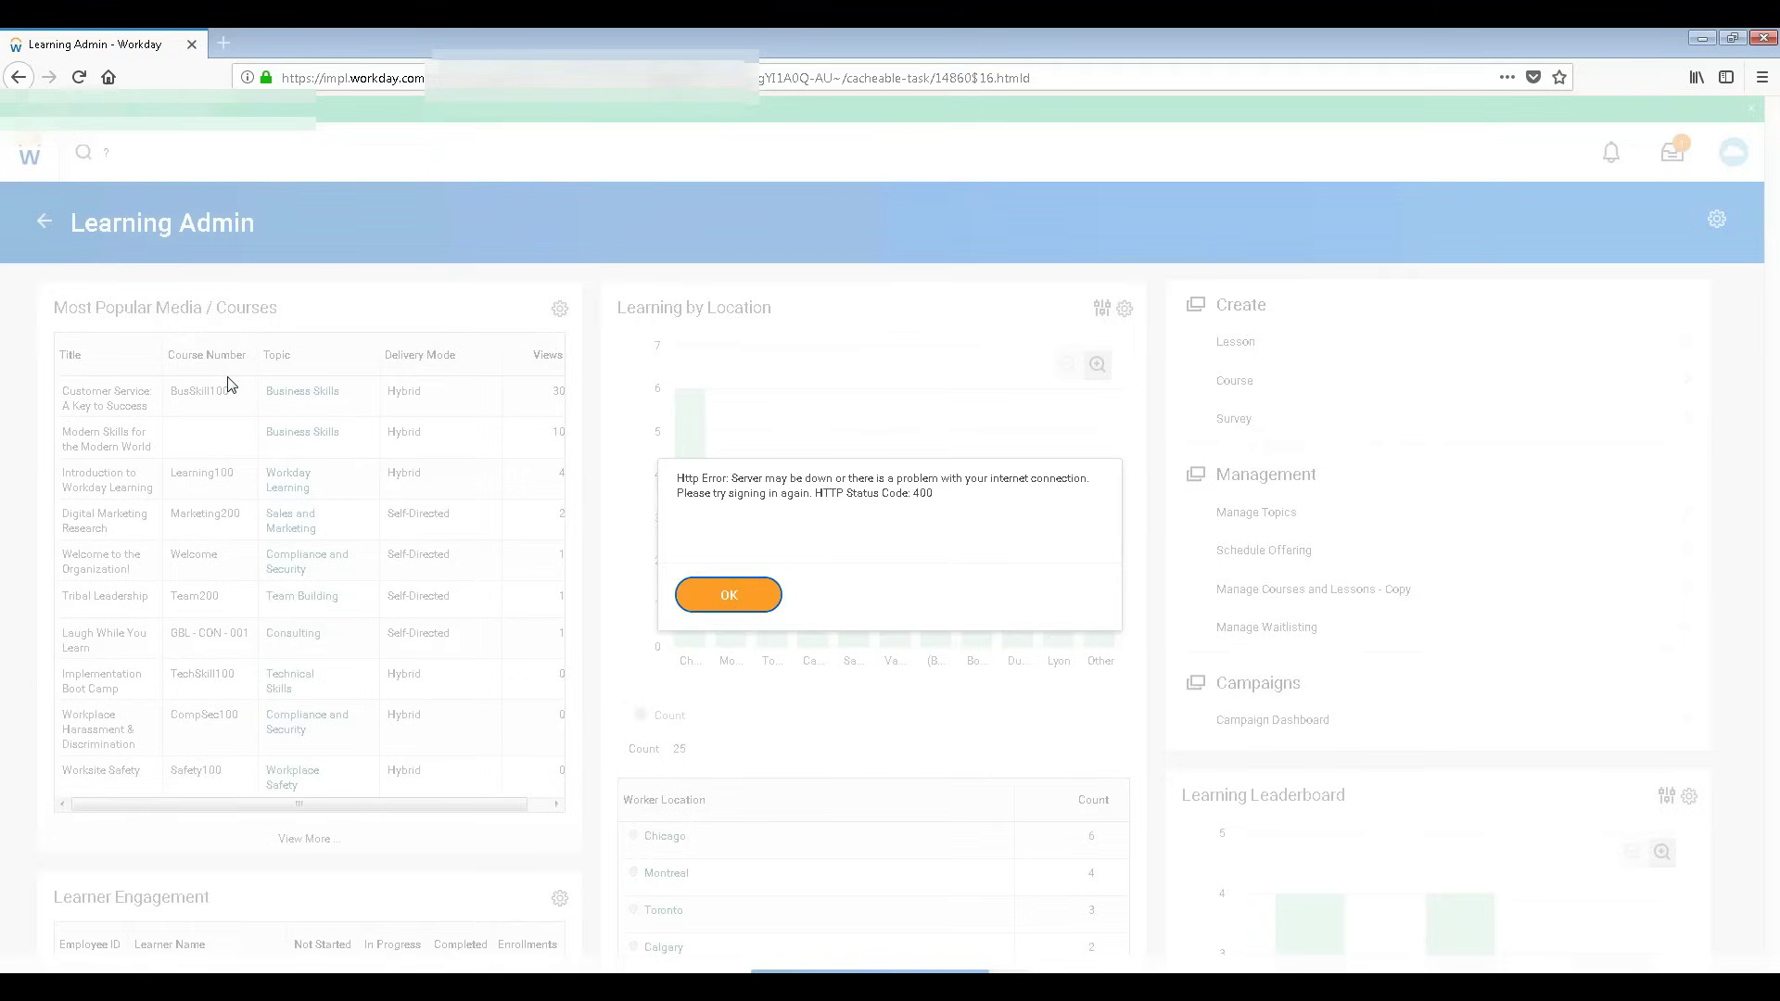
left_click(715, 593)
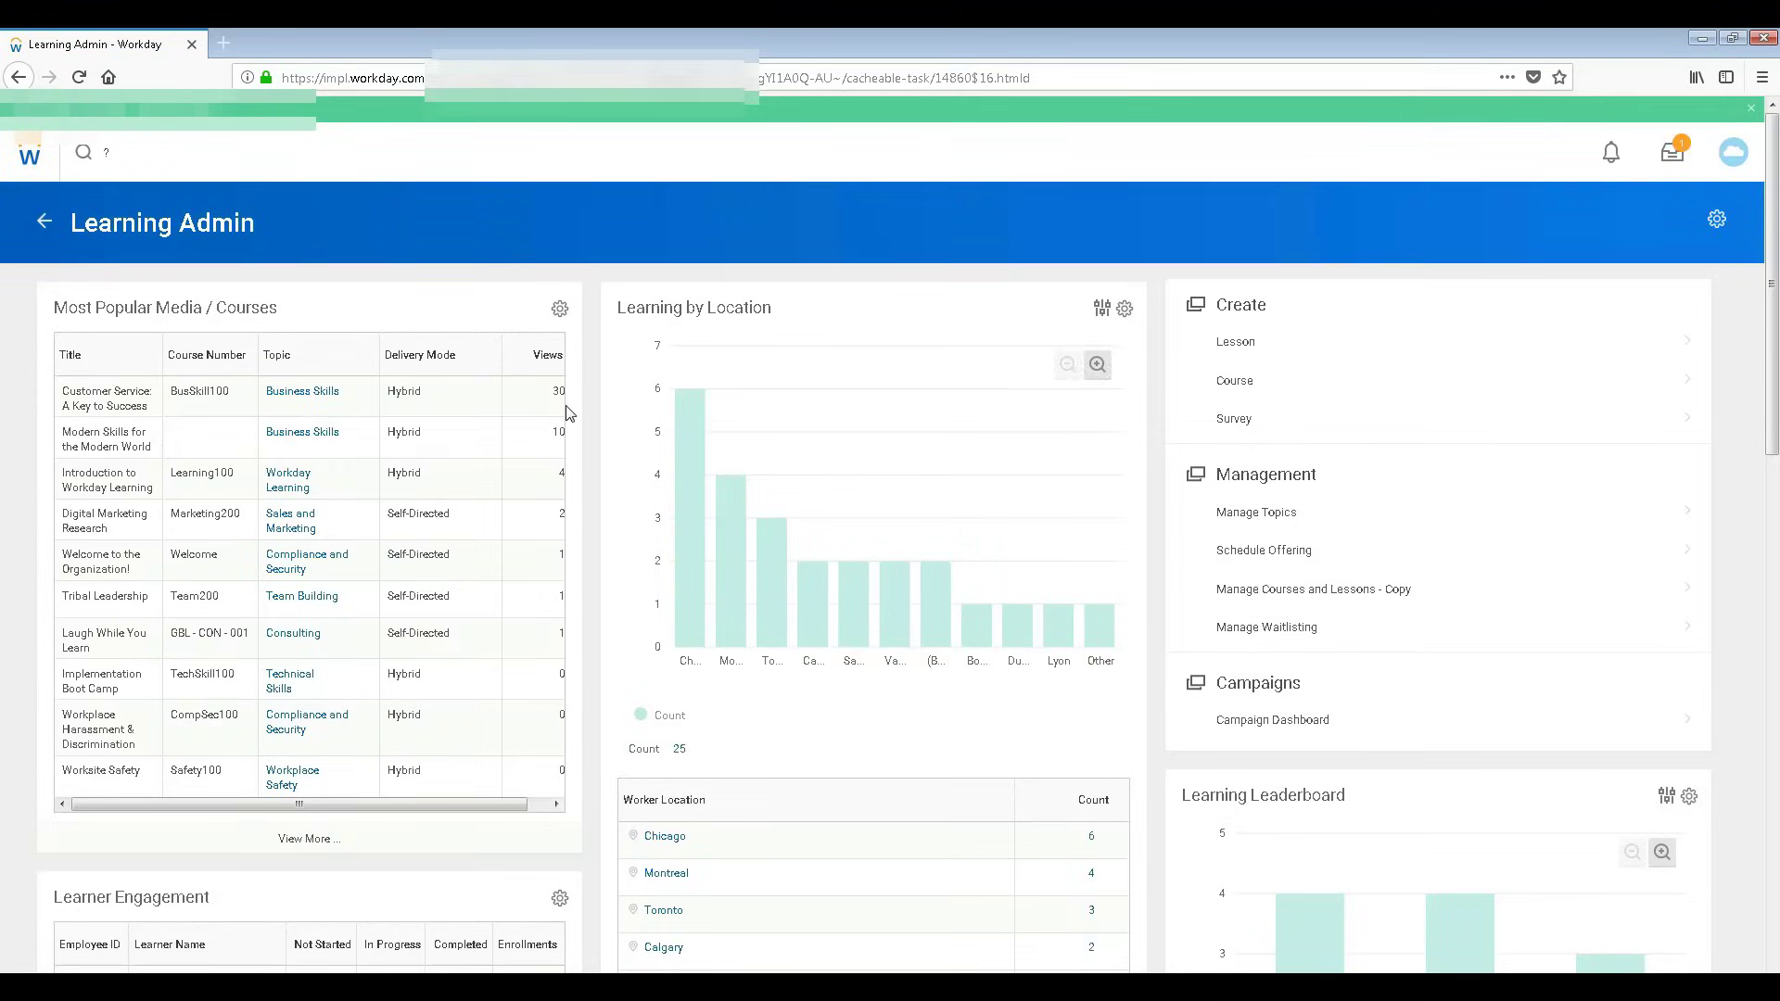
Examine the Most Popular Media / Courses table and the Learning by Location chart in Learning Admin.
left_click(210, 398)
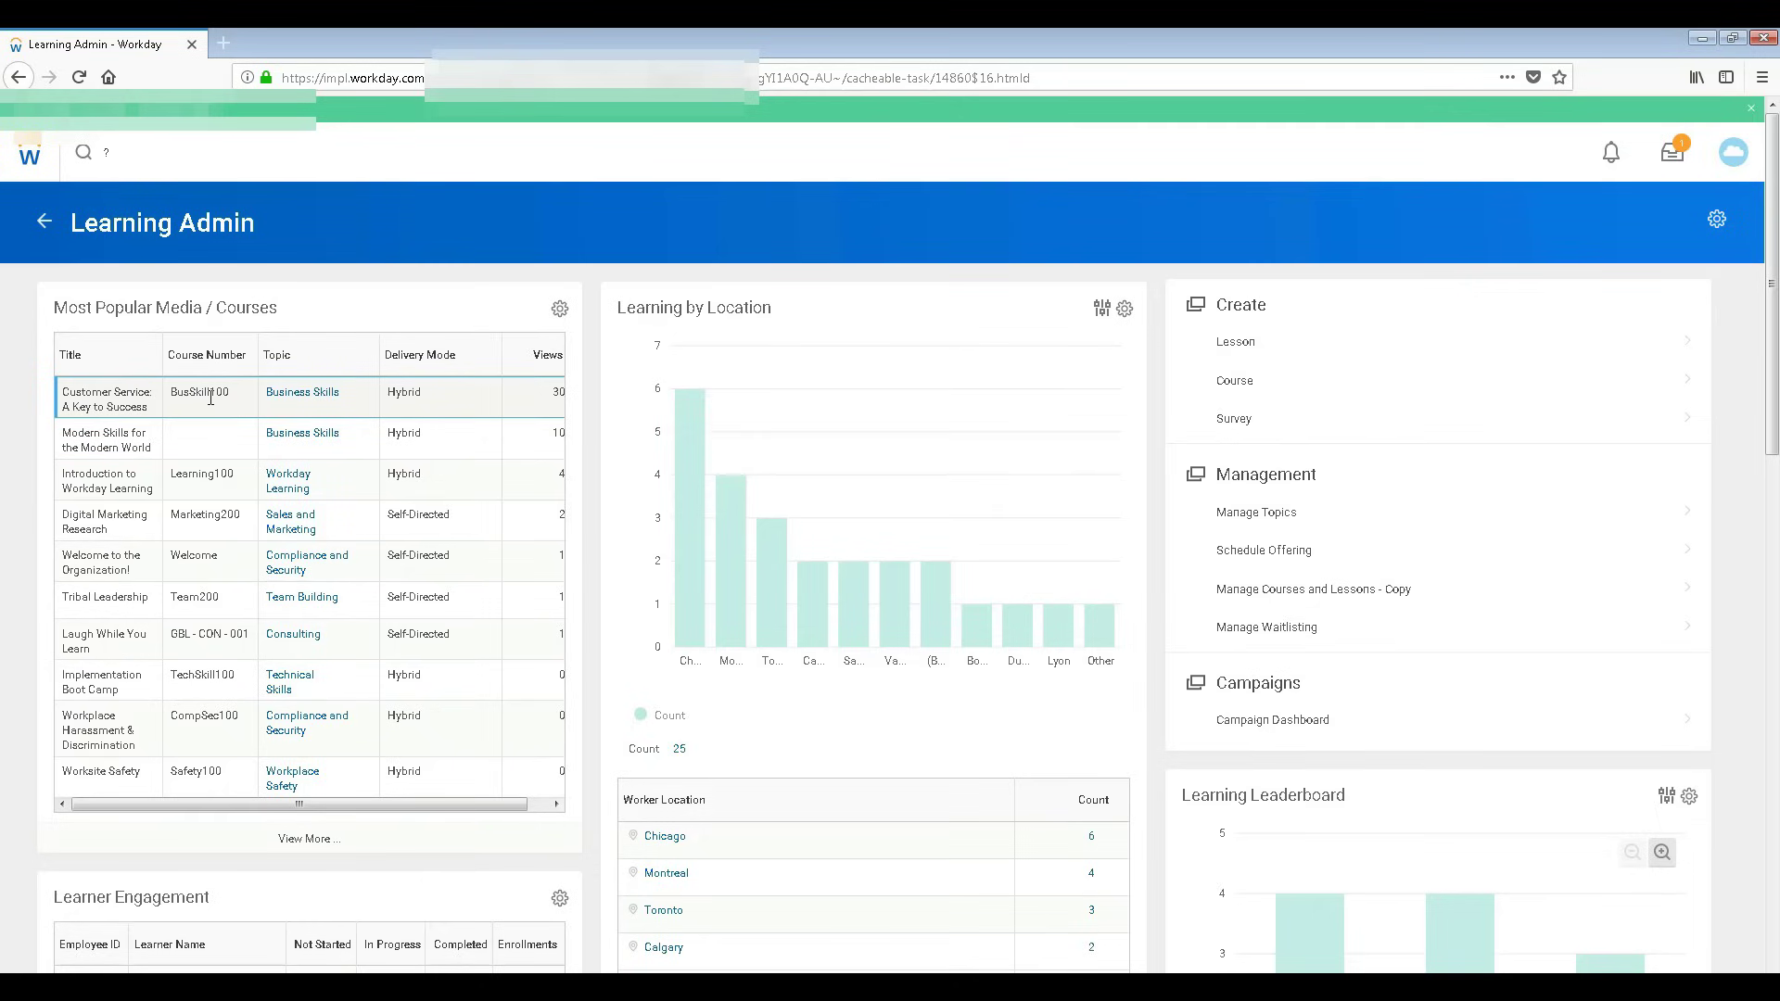
mouse_move(295, 399)
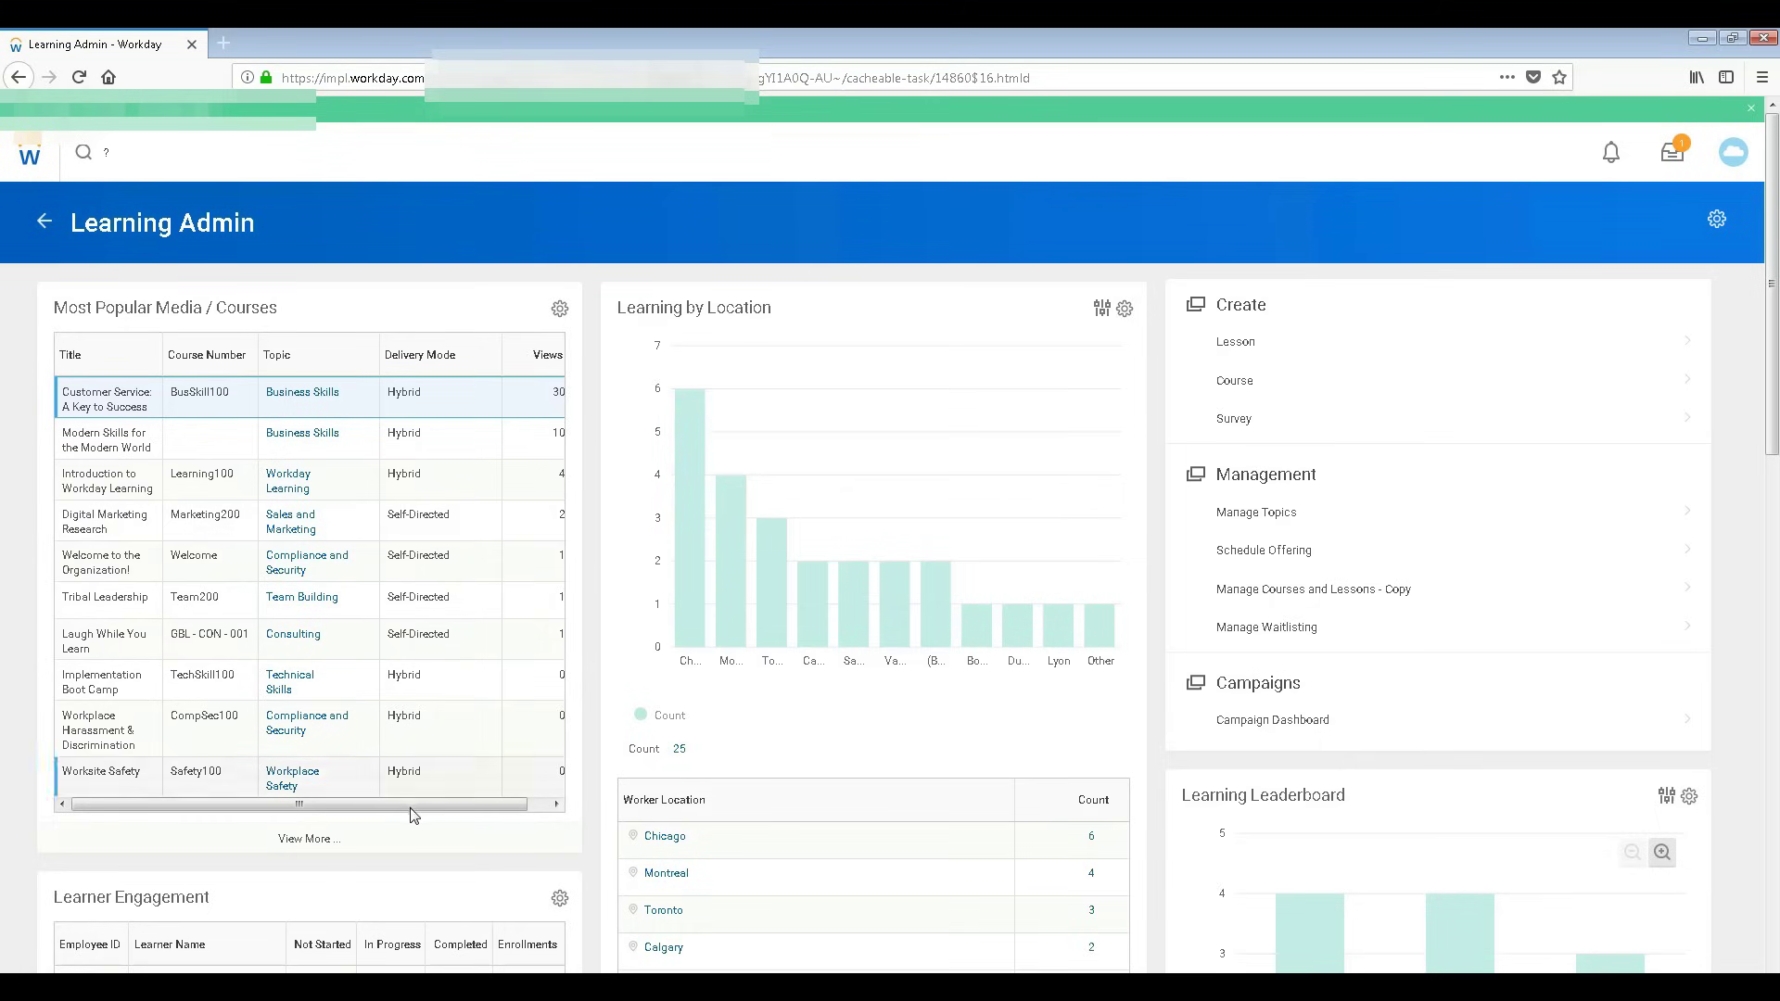
left_click(703, 506)
scroll(1775, 405, "down", 2)
scroll(1775, 405, "up", 2)
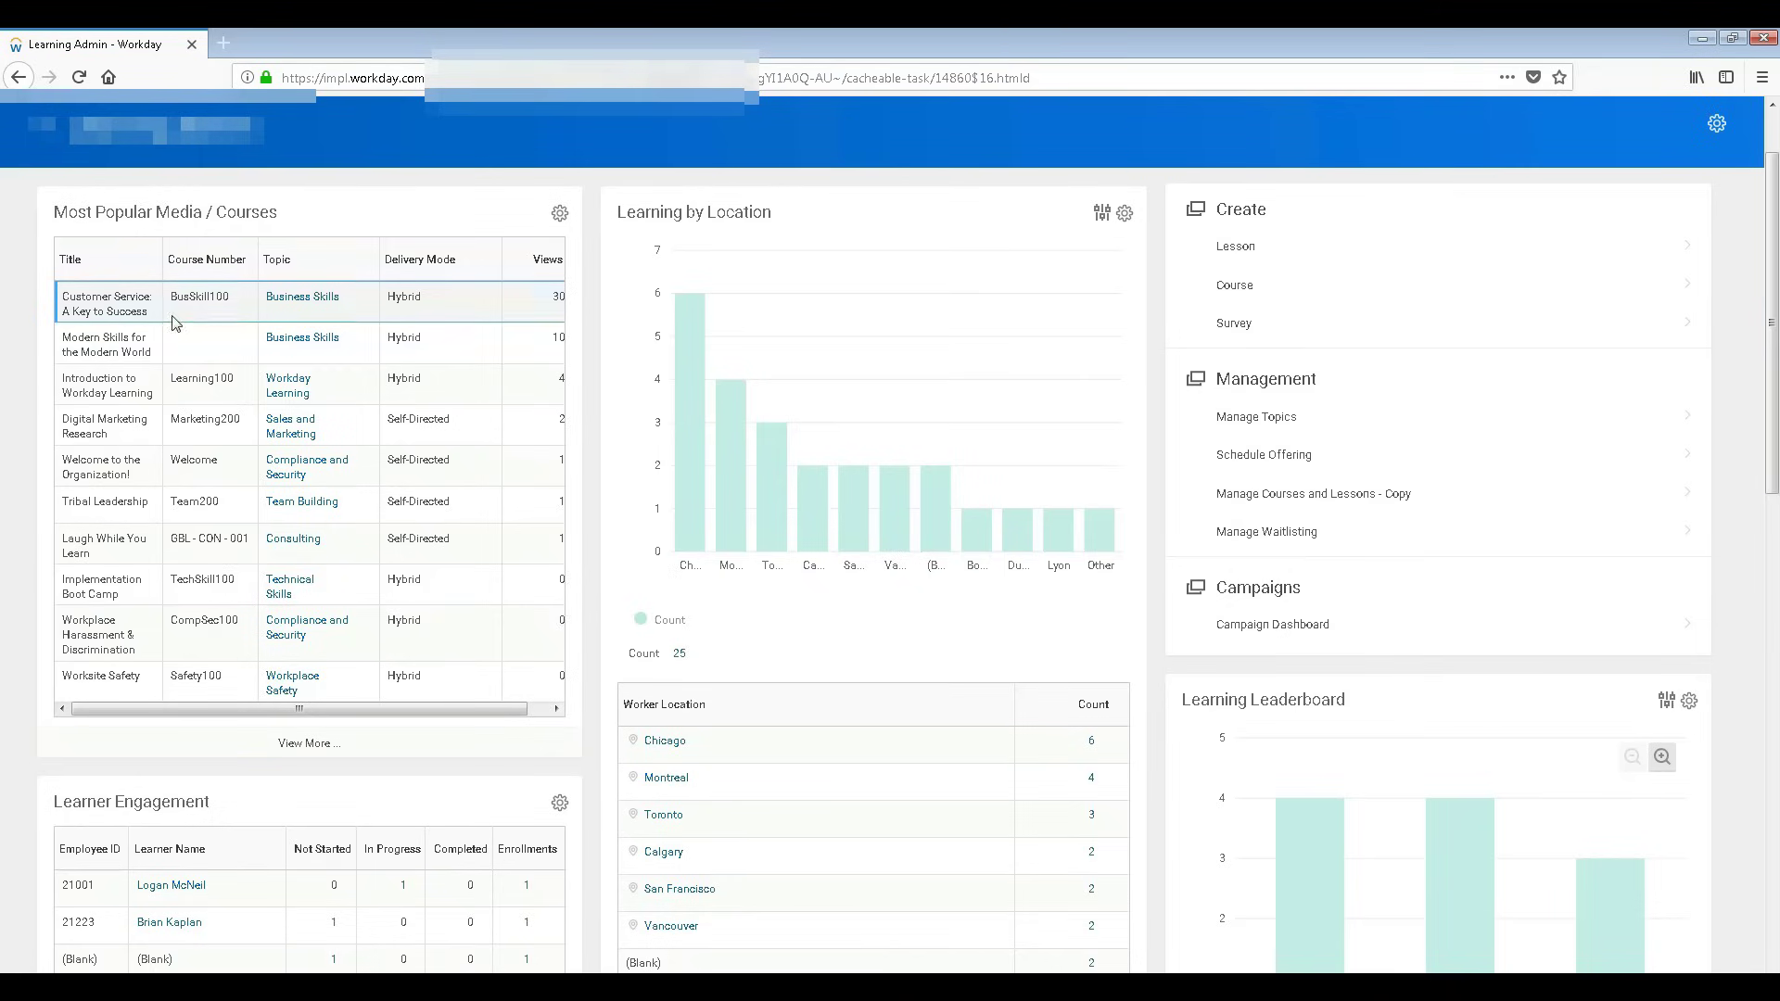
View the Business Skills learning topic, return to Learning Admin, and dismiss the error message.
left_click(305, 297)
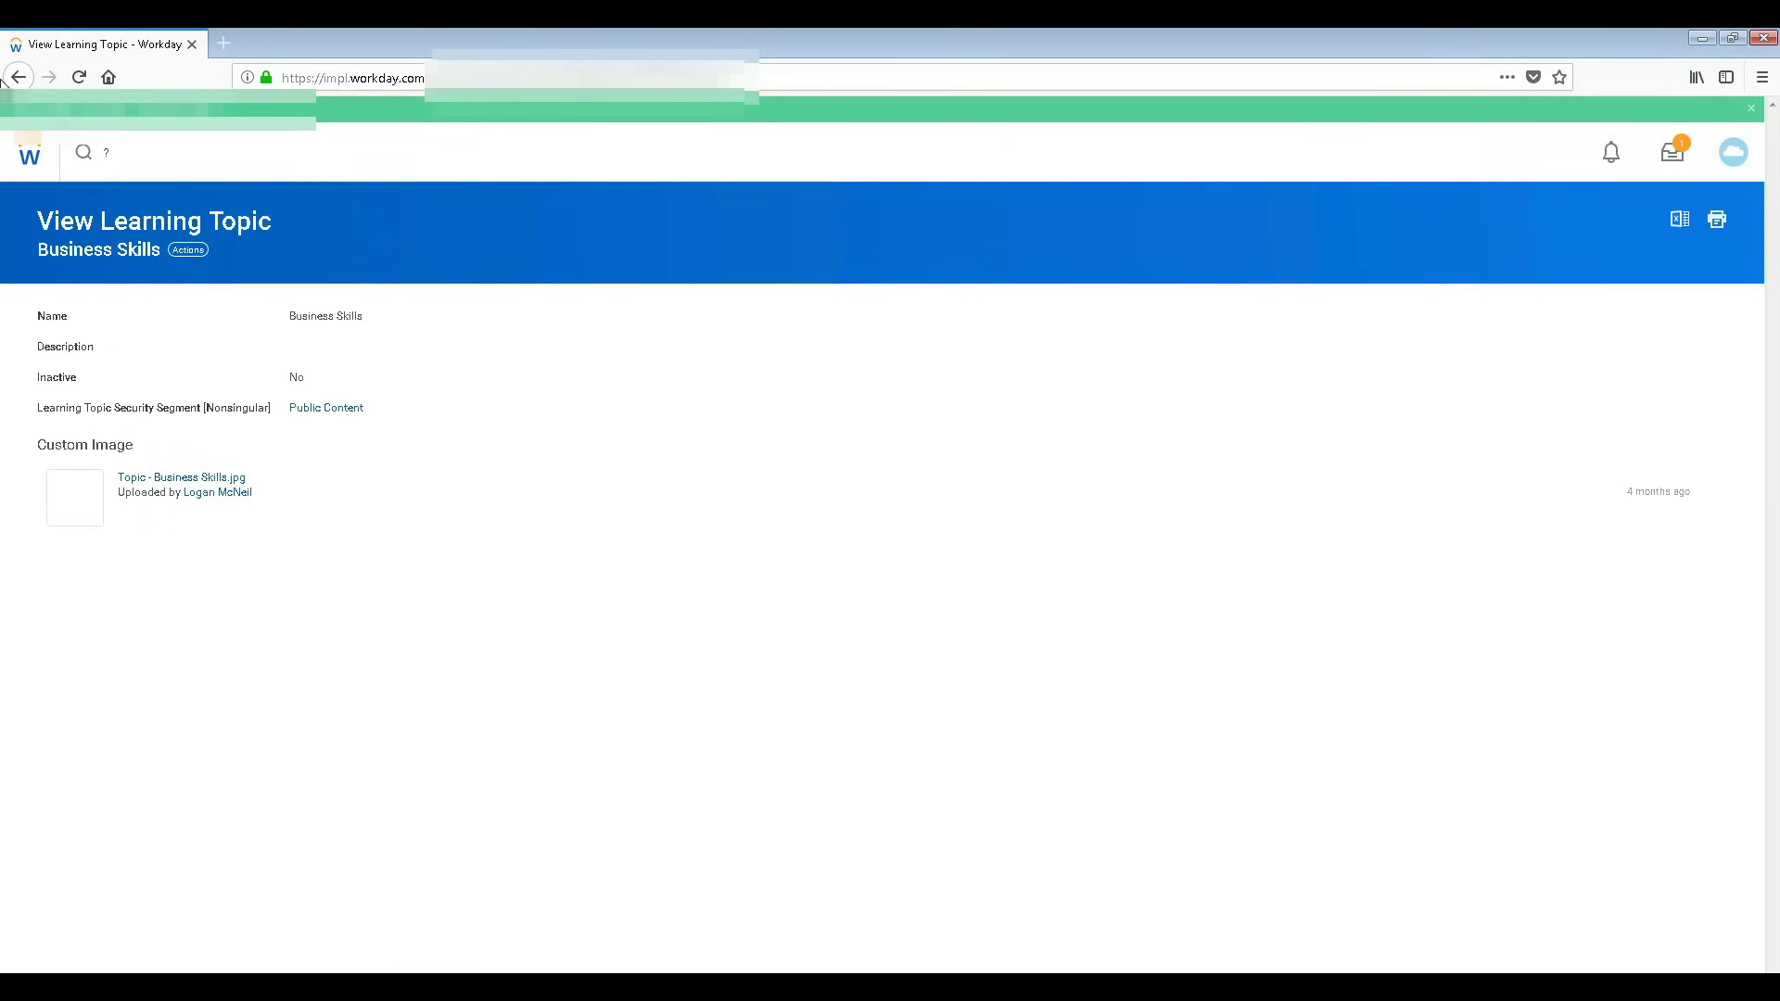
left_click(19, 77)
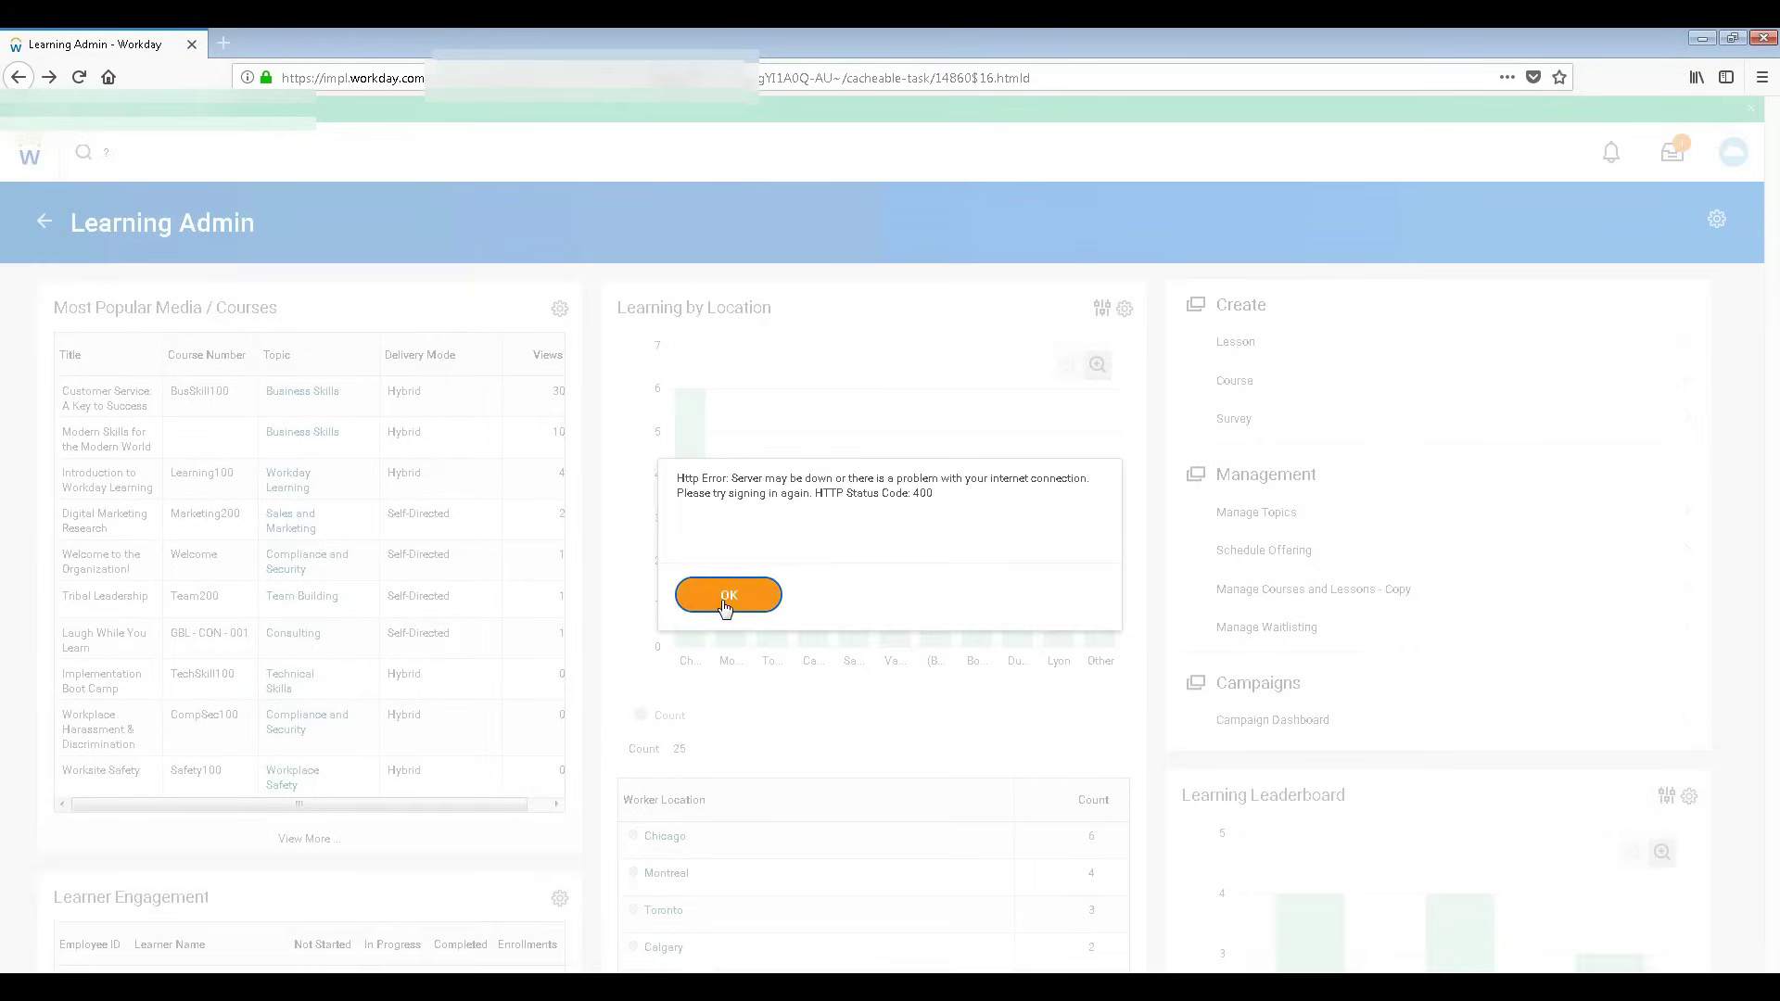
left_click(728, 596)
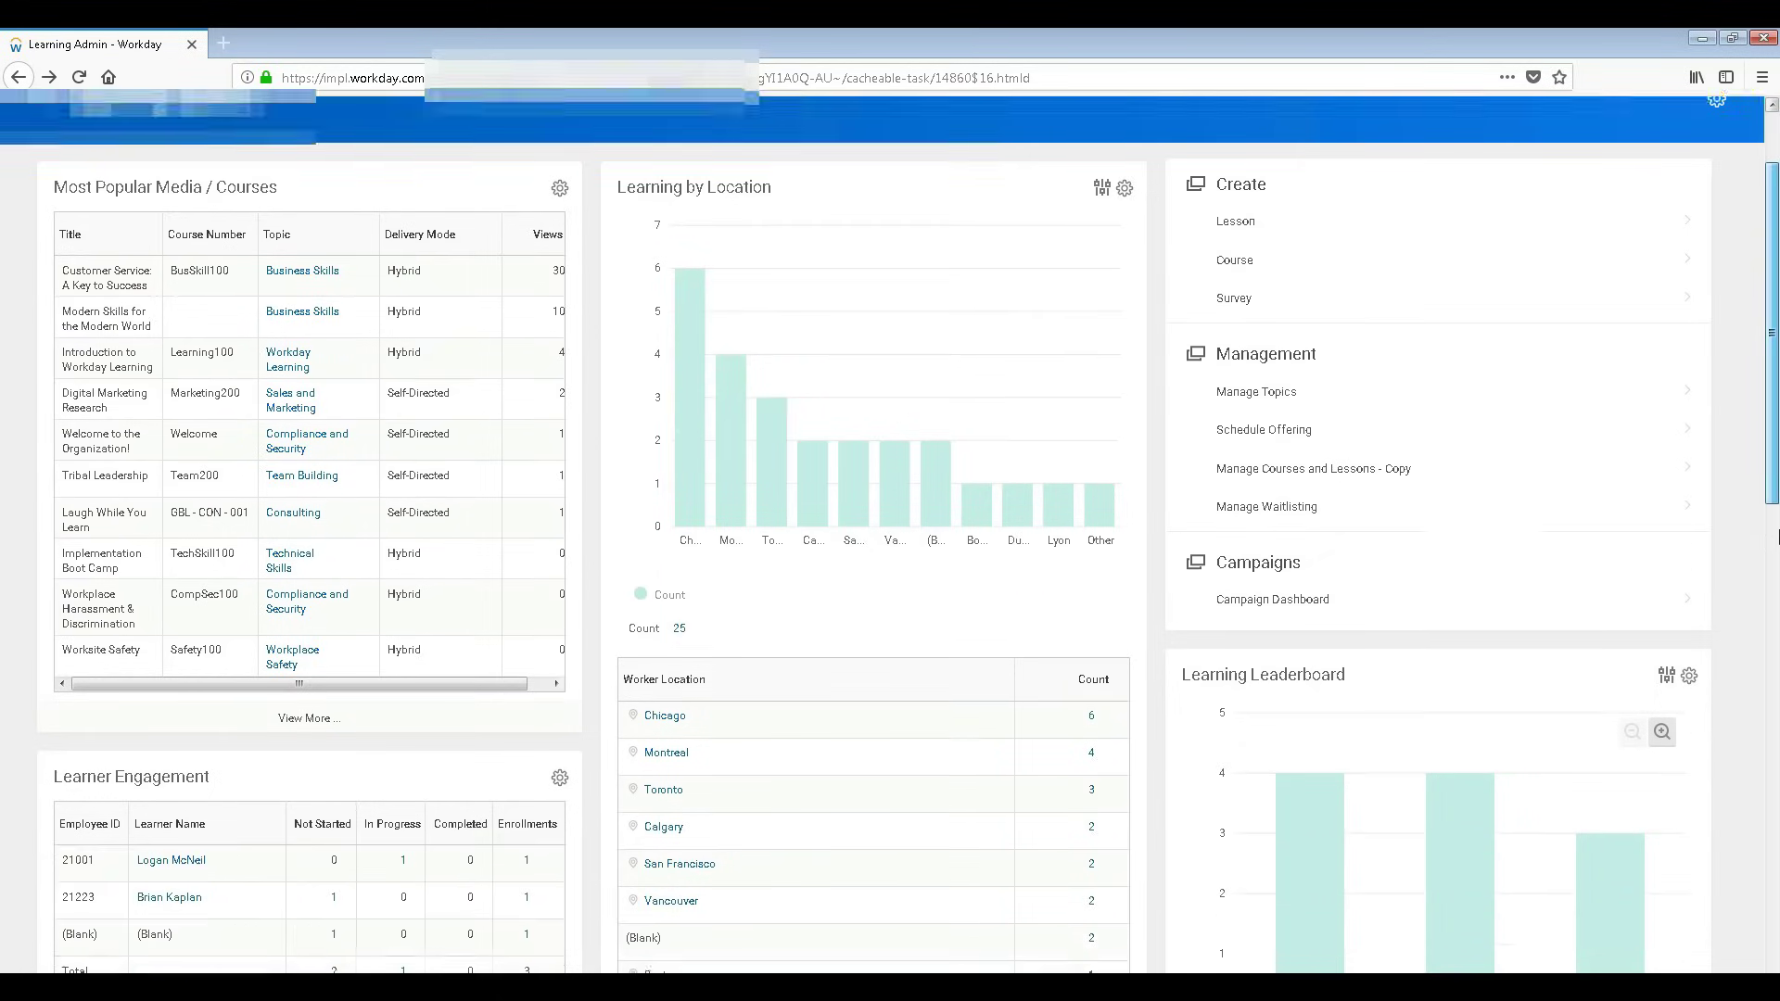
Review the Learner Engagement, Learning Leaderboard, Learning Enrollment Status and Course Completion Status reports in Learning Admin.
left_click_drag(1772, 454, 1777, 614)
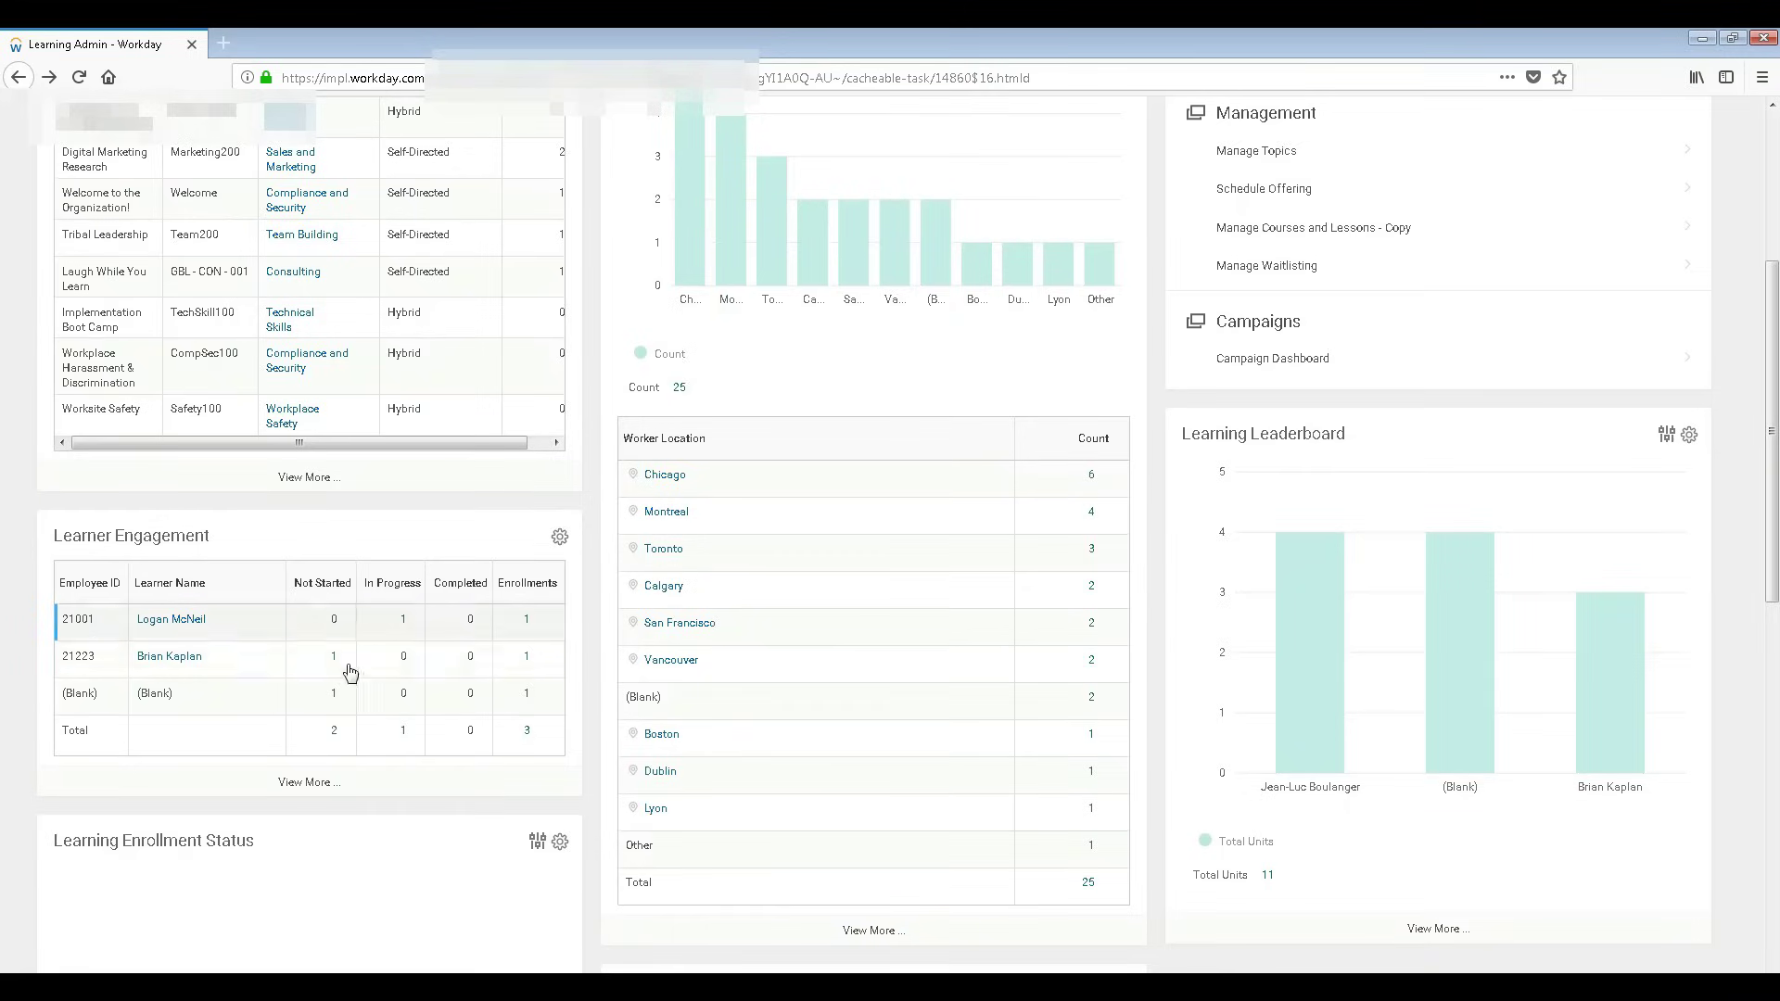
left_click_drag(1774, 555, 1773, 837)
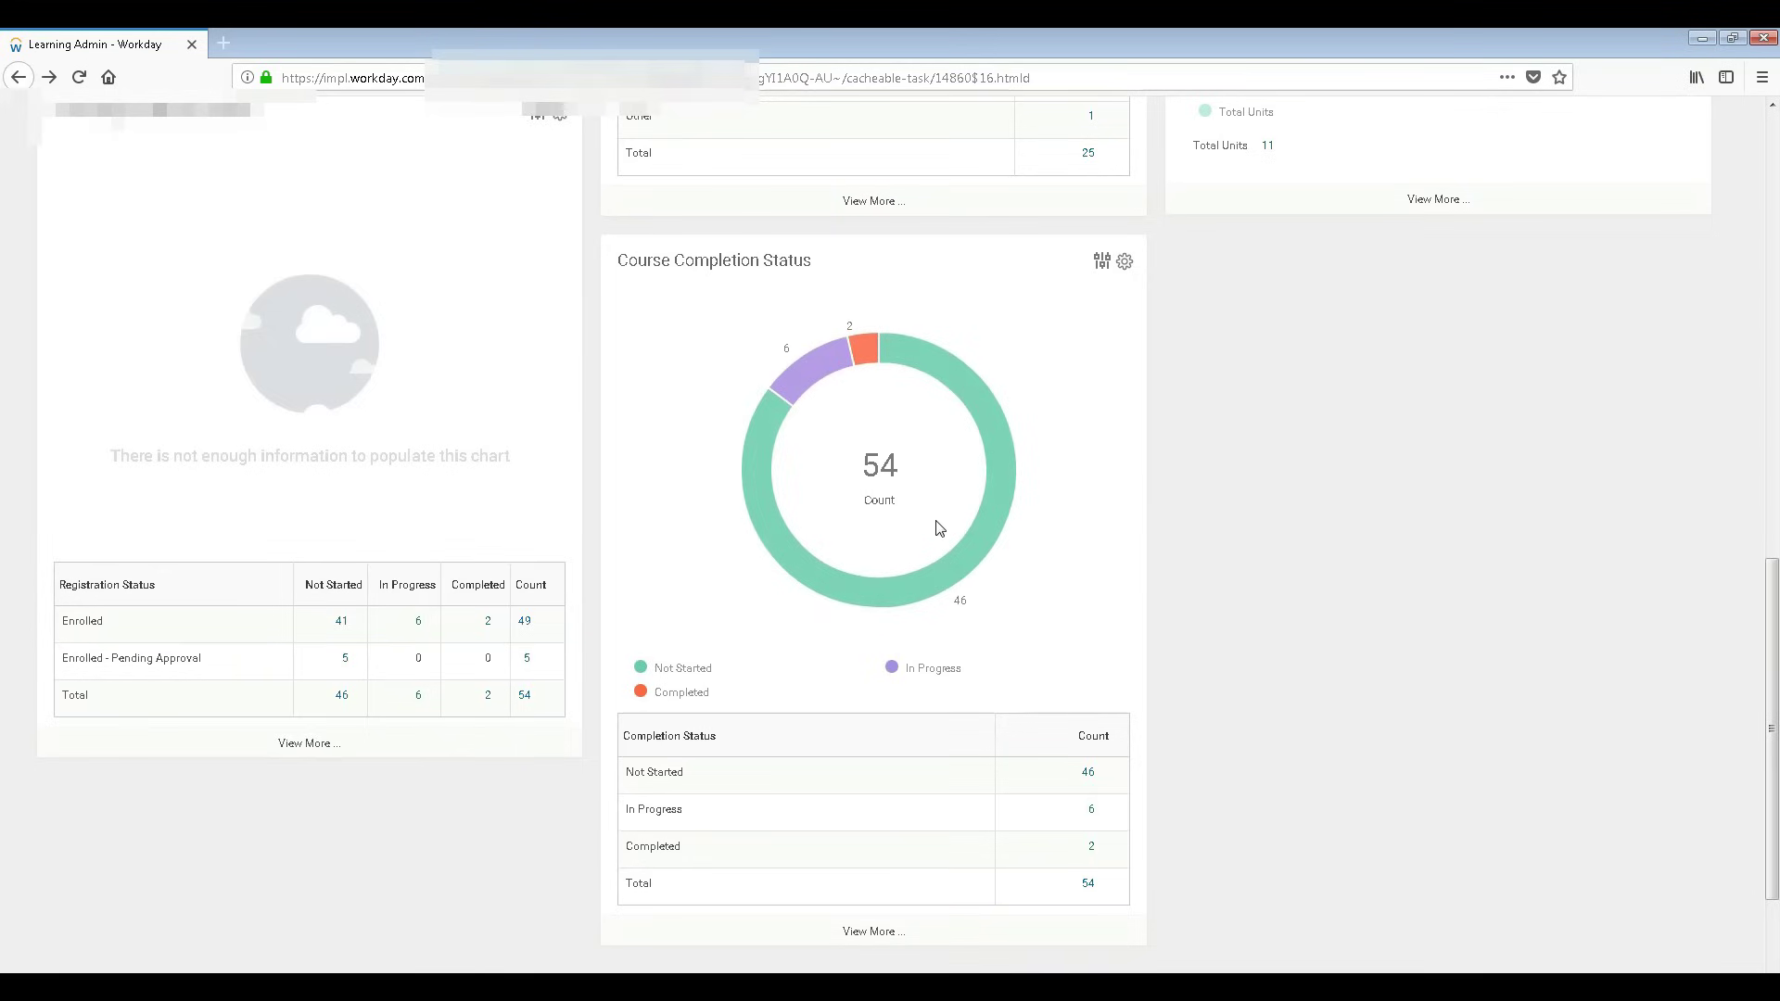
mouse_move(883, 579)
mouse_move(651, 669)
scroll(1374, 616, "up", 10)
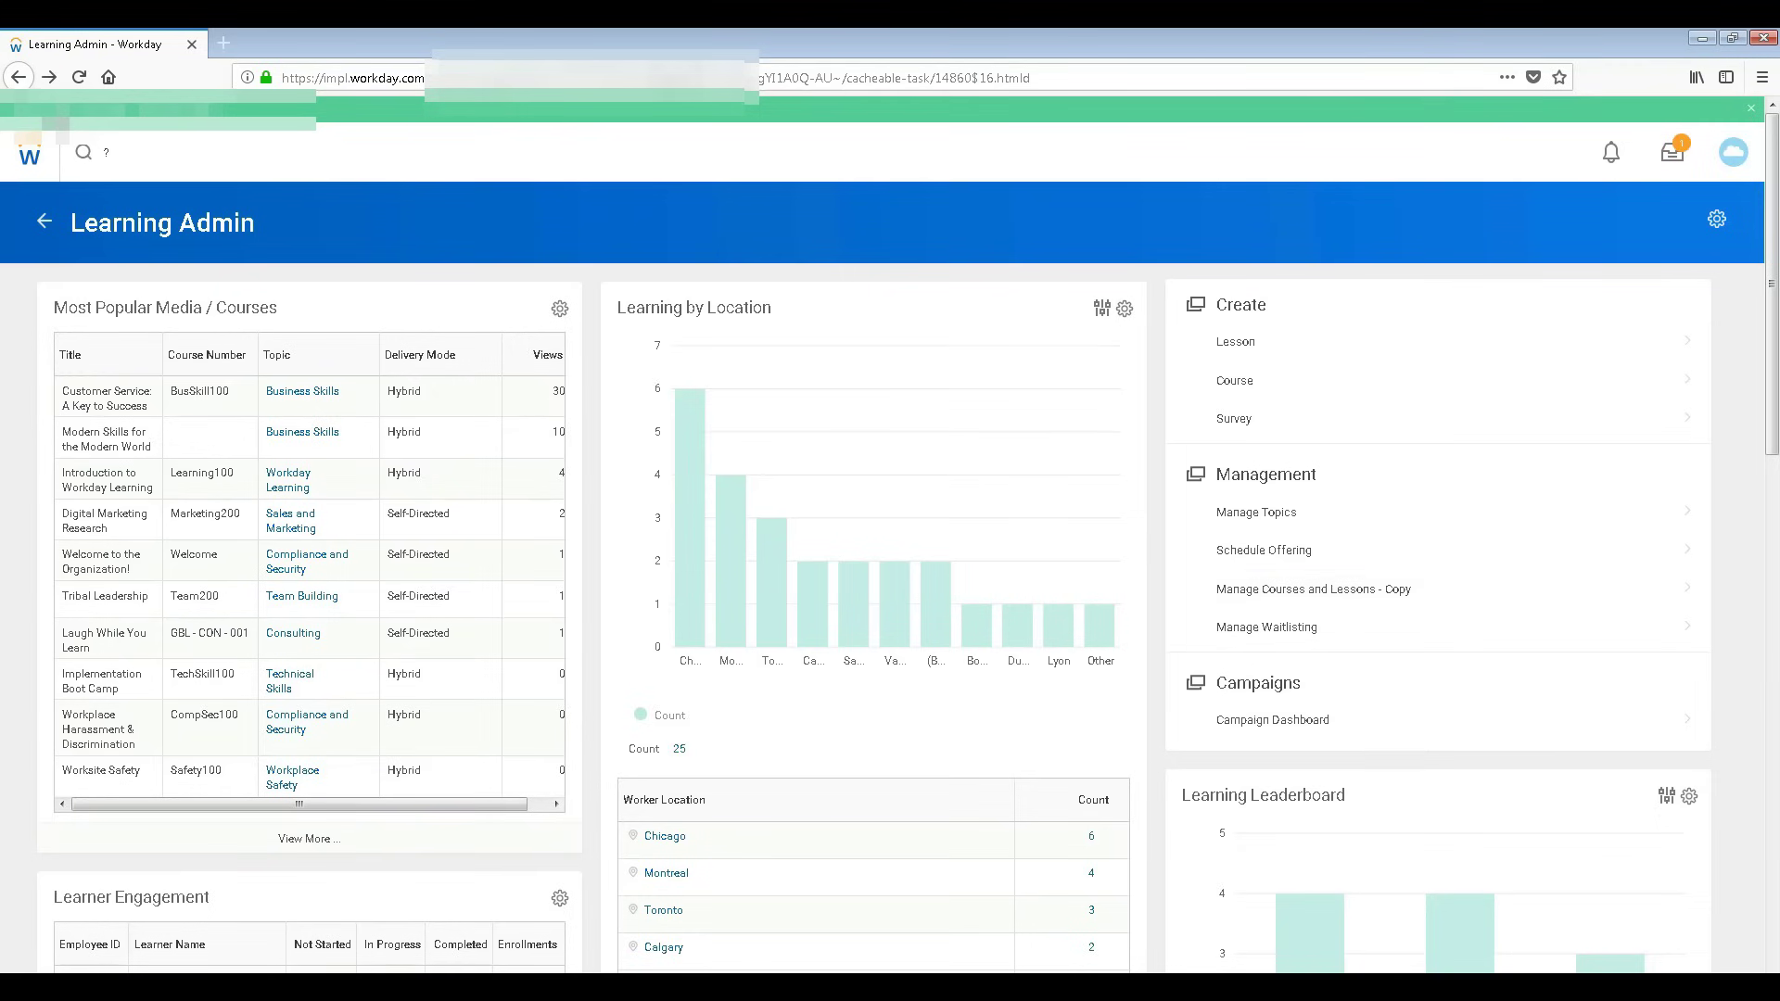
Go to the home page, open the Time application, view this week's time entry calendar, and return to Time.
left_click(29, 155)
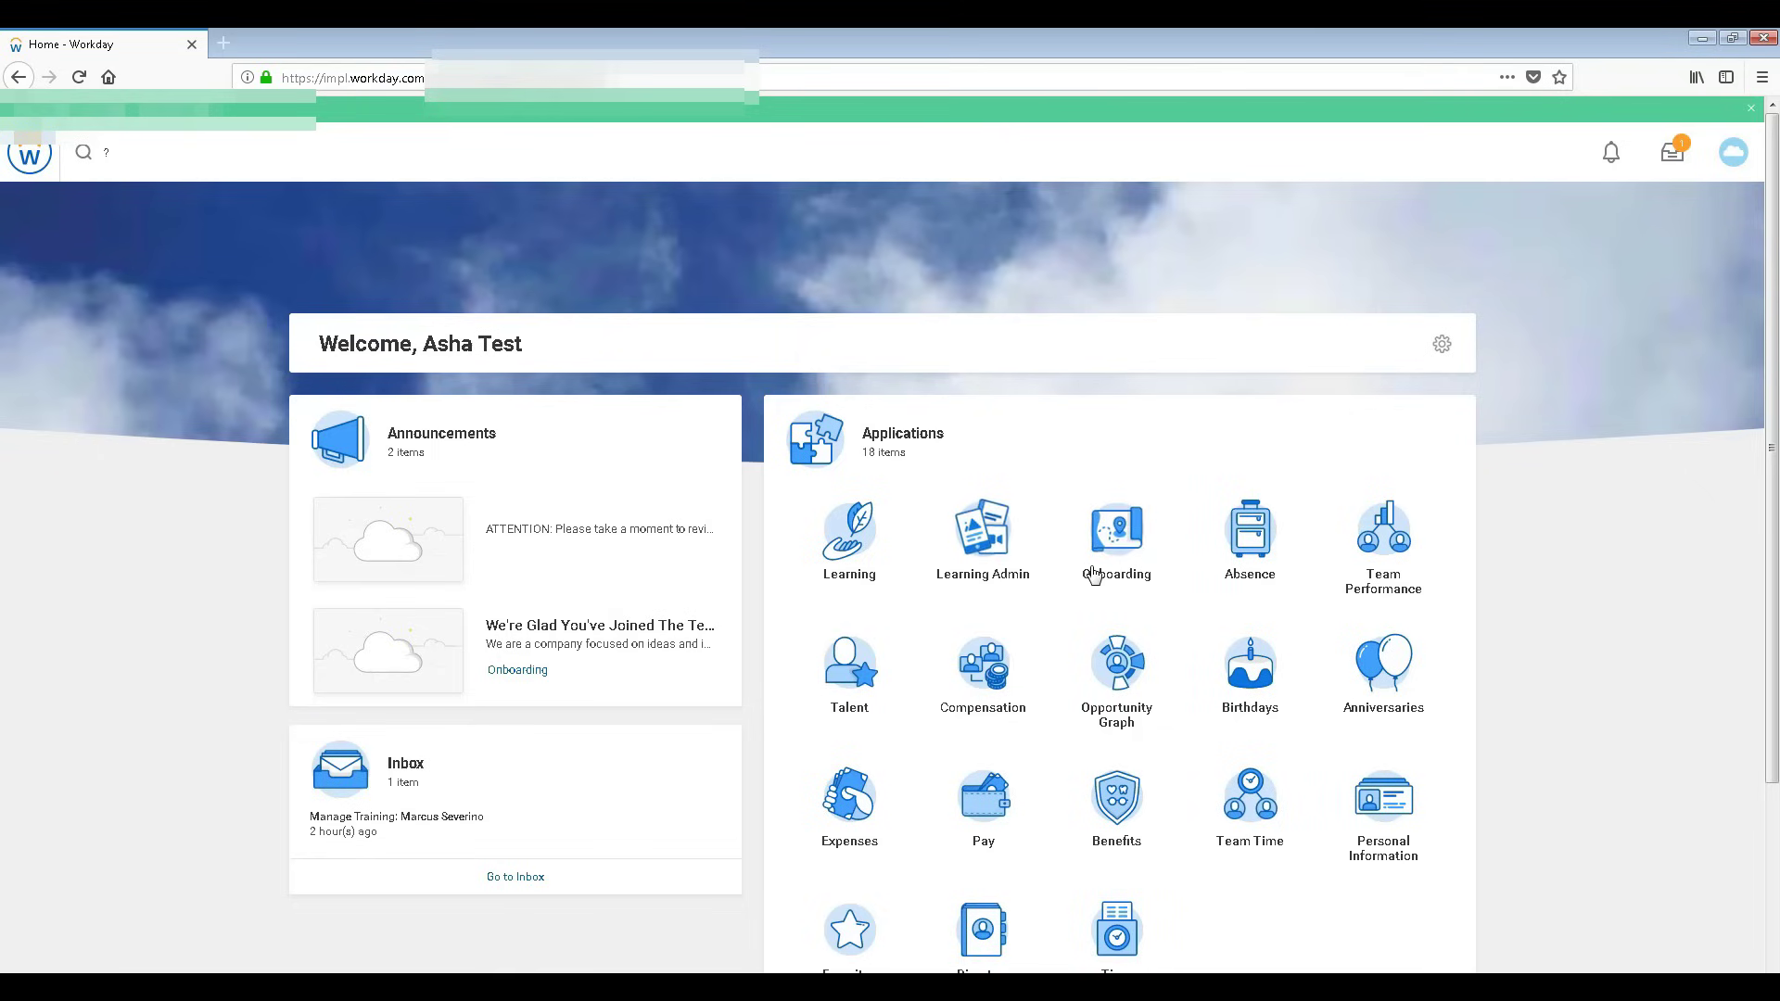
left_click_drag(1775, 426, 1775, 593)
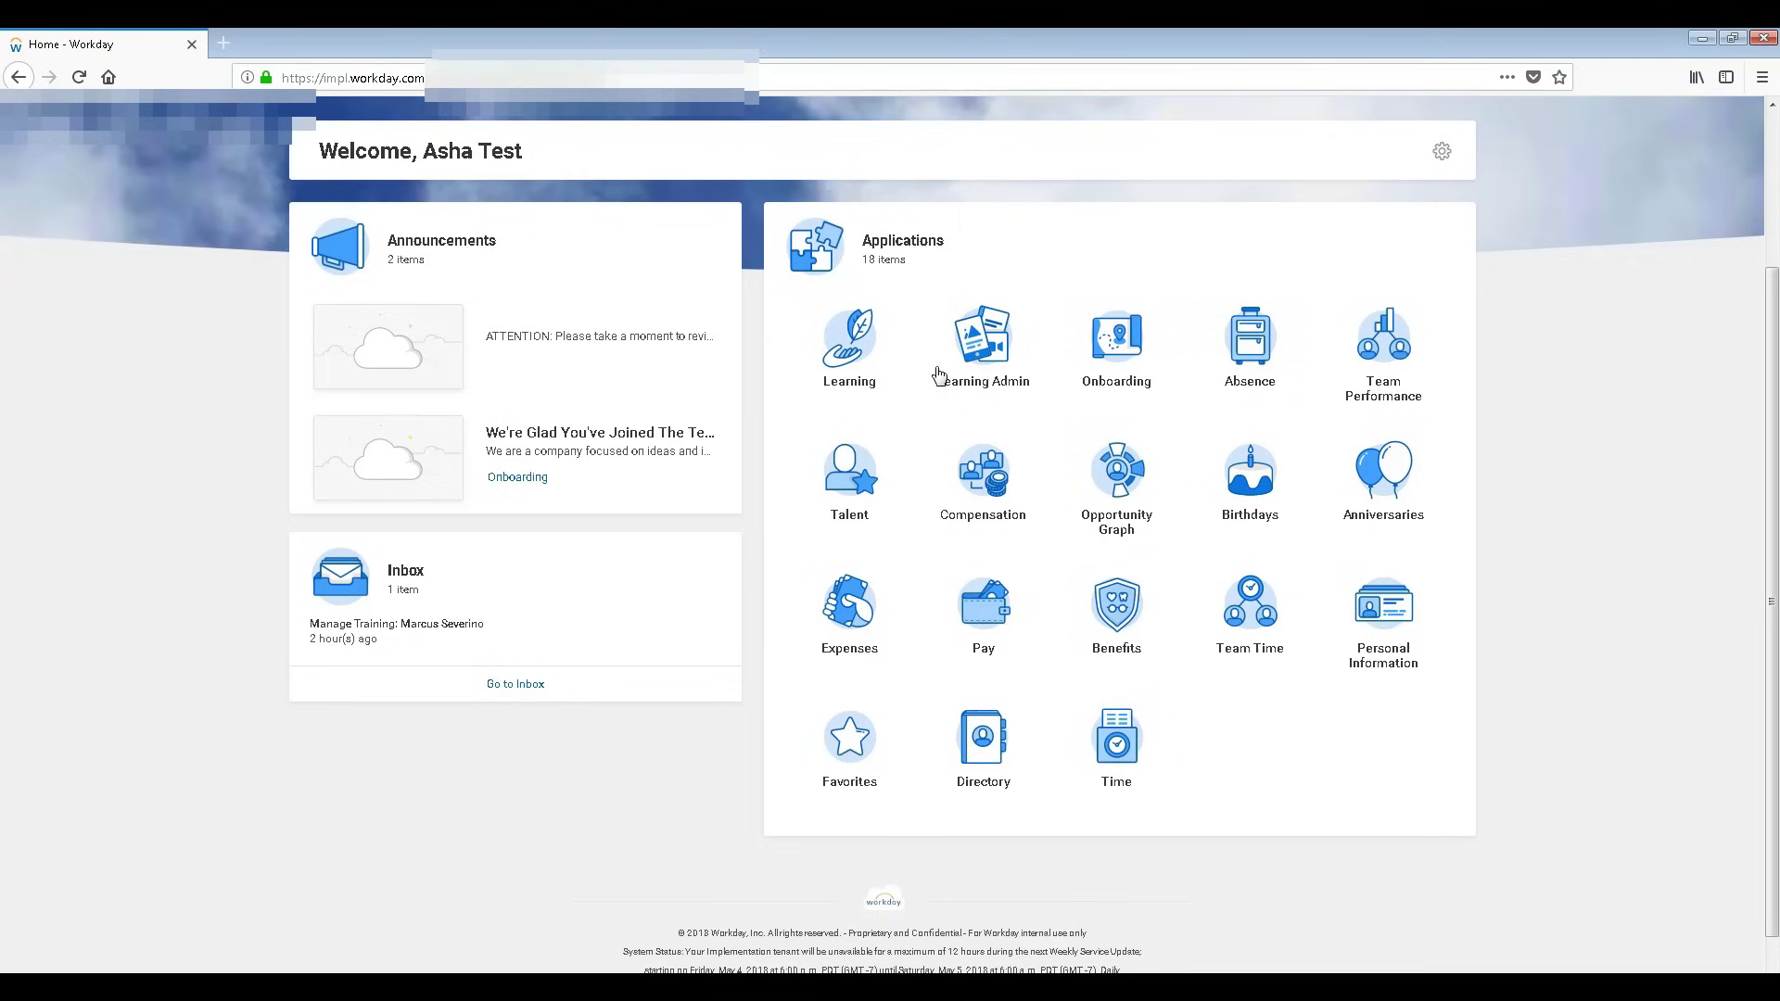
left_click(1112, 756)
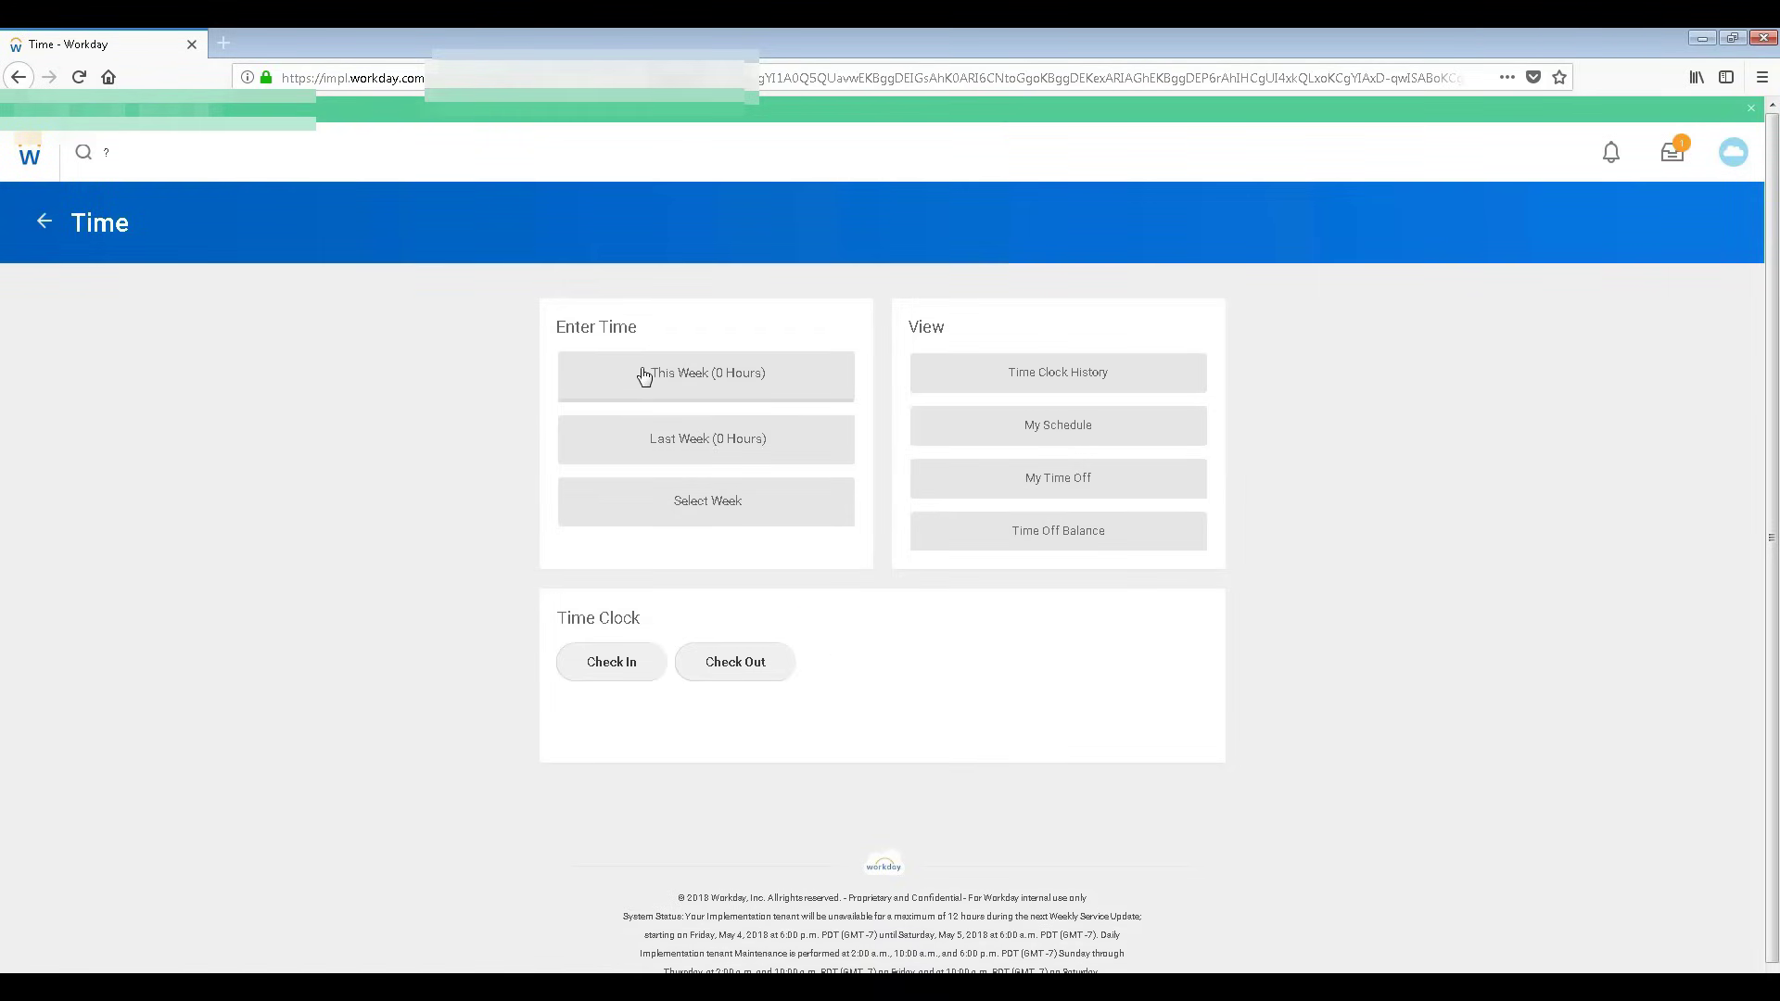
left_click(706, 384)
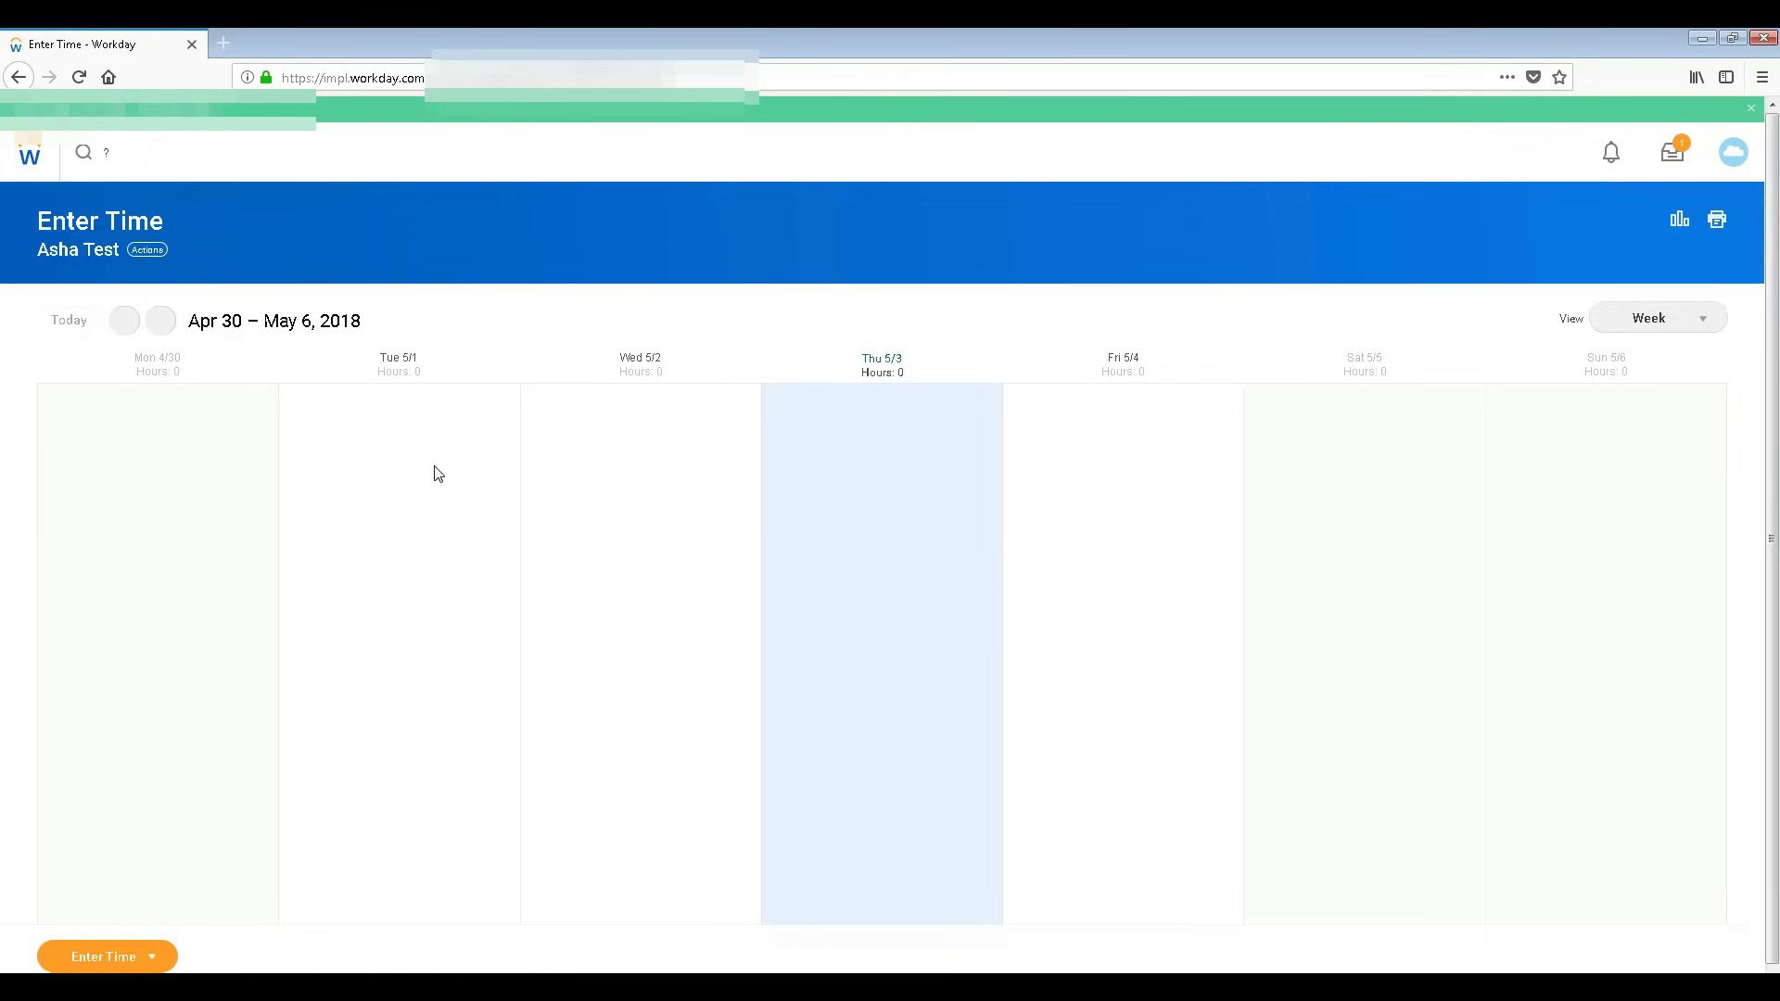
left_click(18, 77)
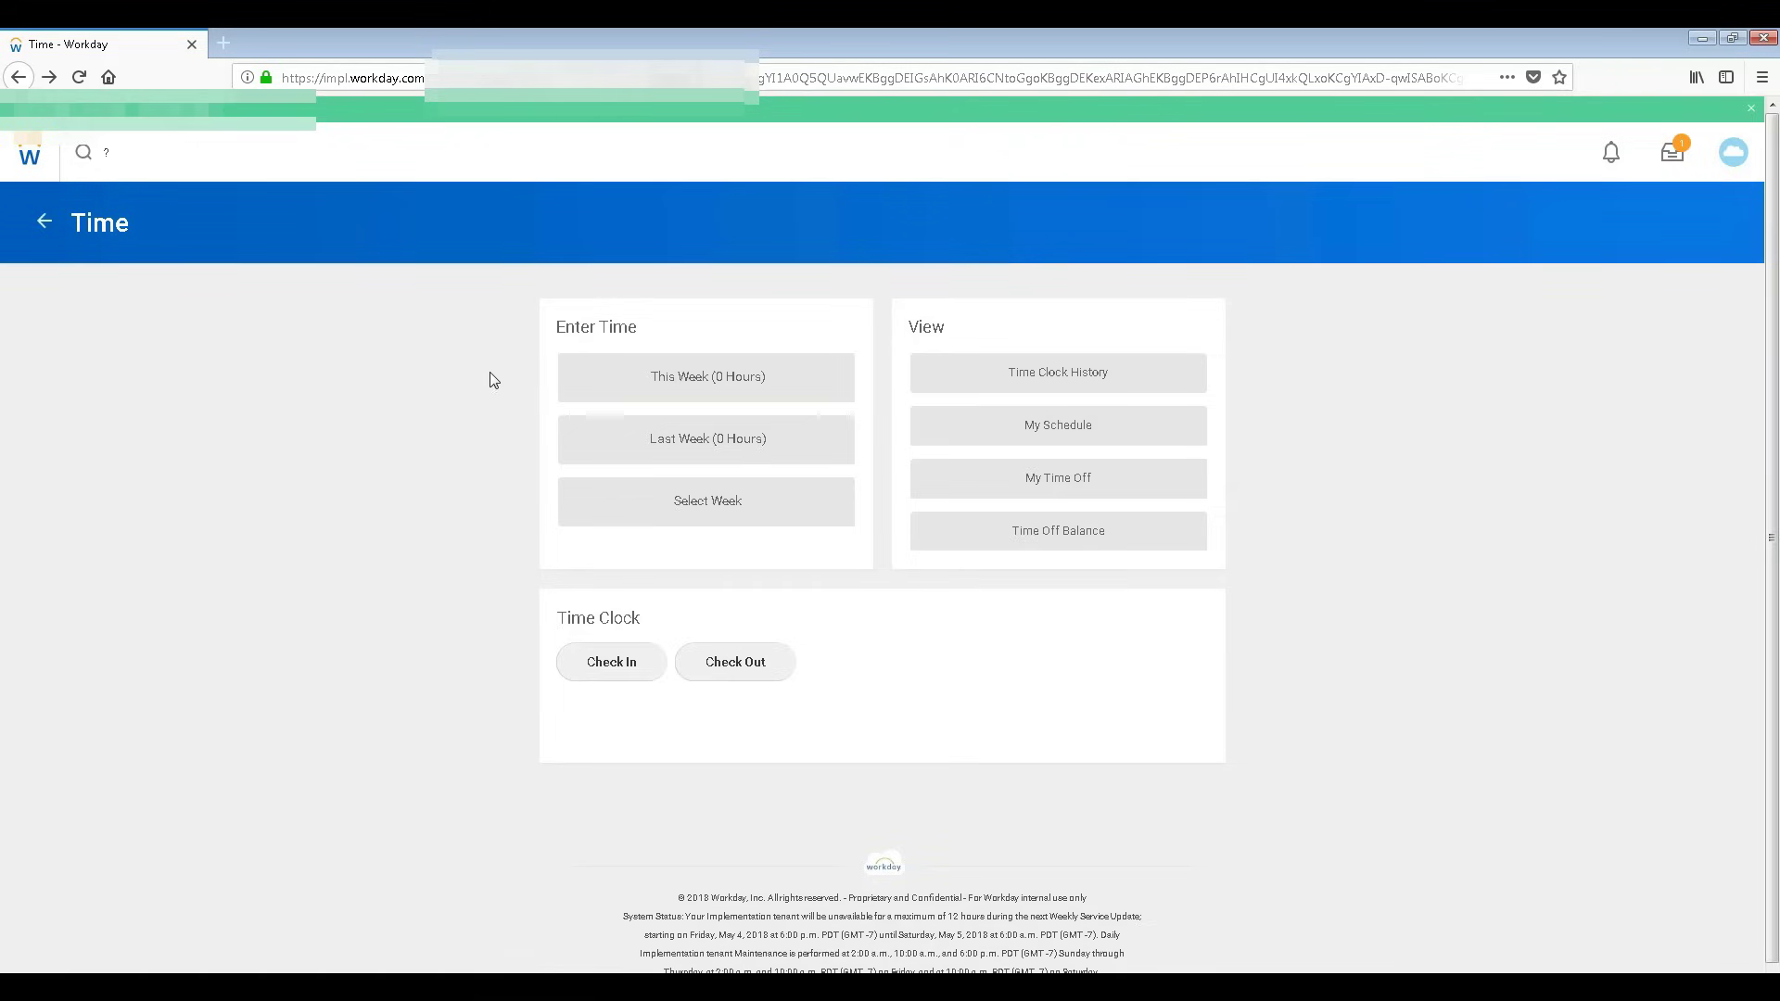
Open this week's time entry calendar, check its Enter Time actions and Day/Week view options, and return to Time.
left_click(690, 380)
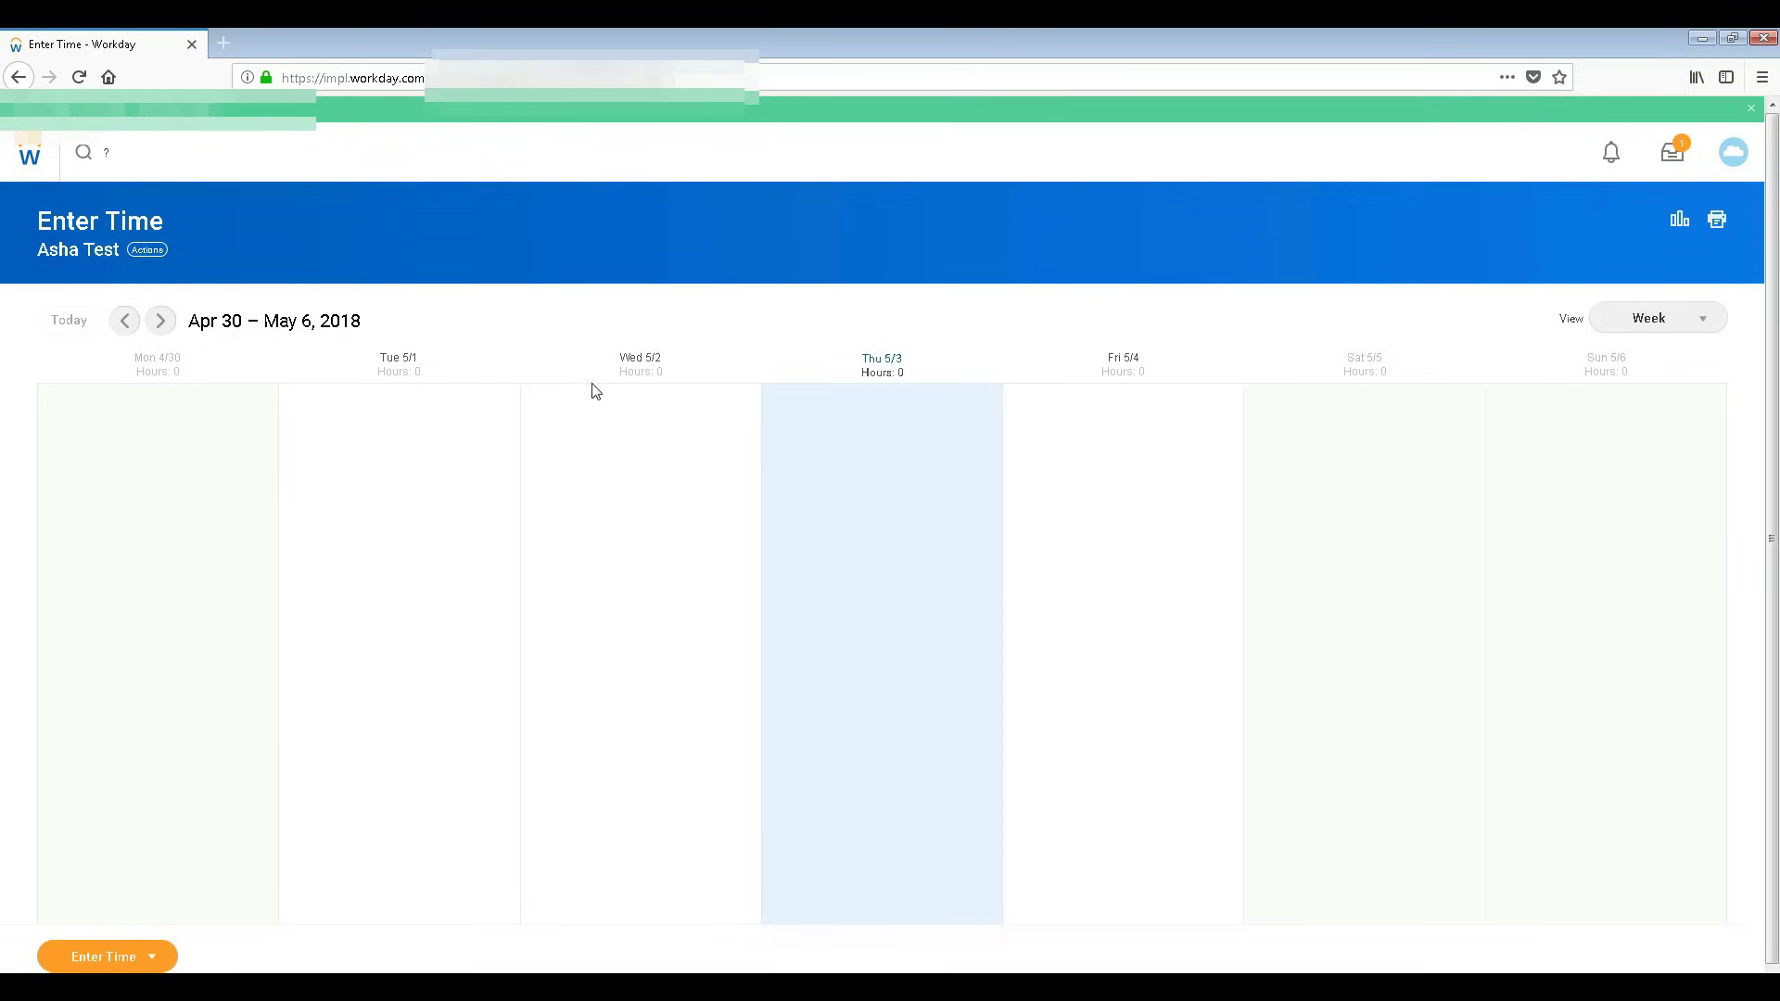
left_click(141, 964)
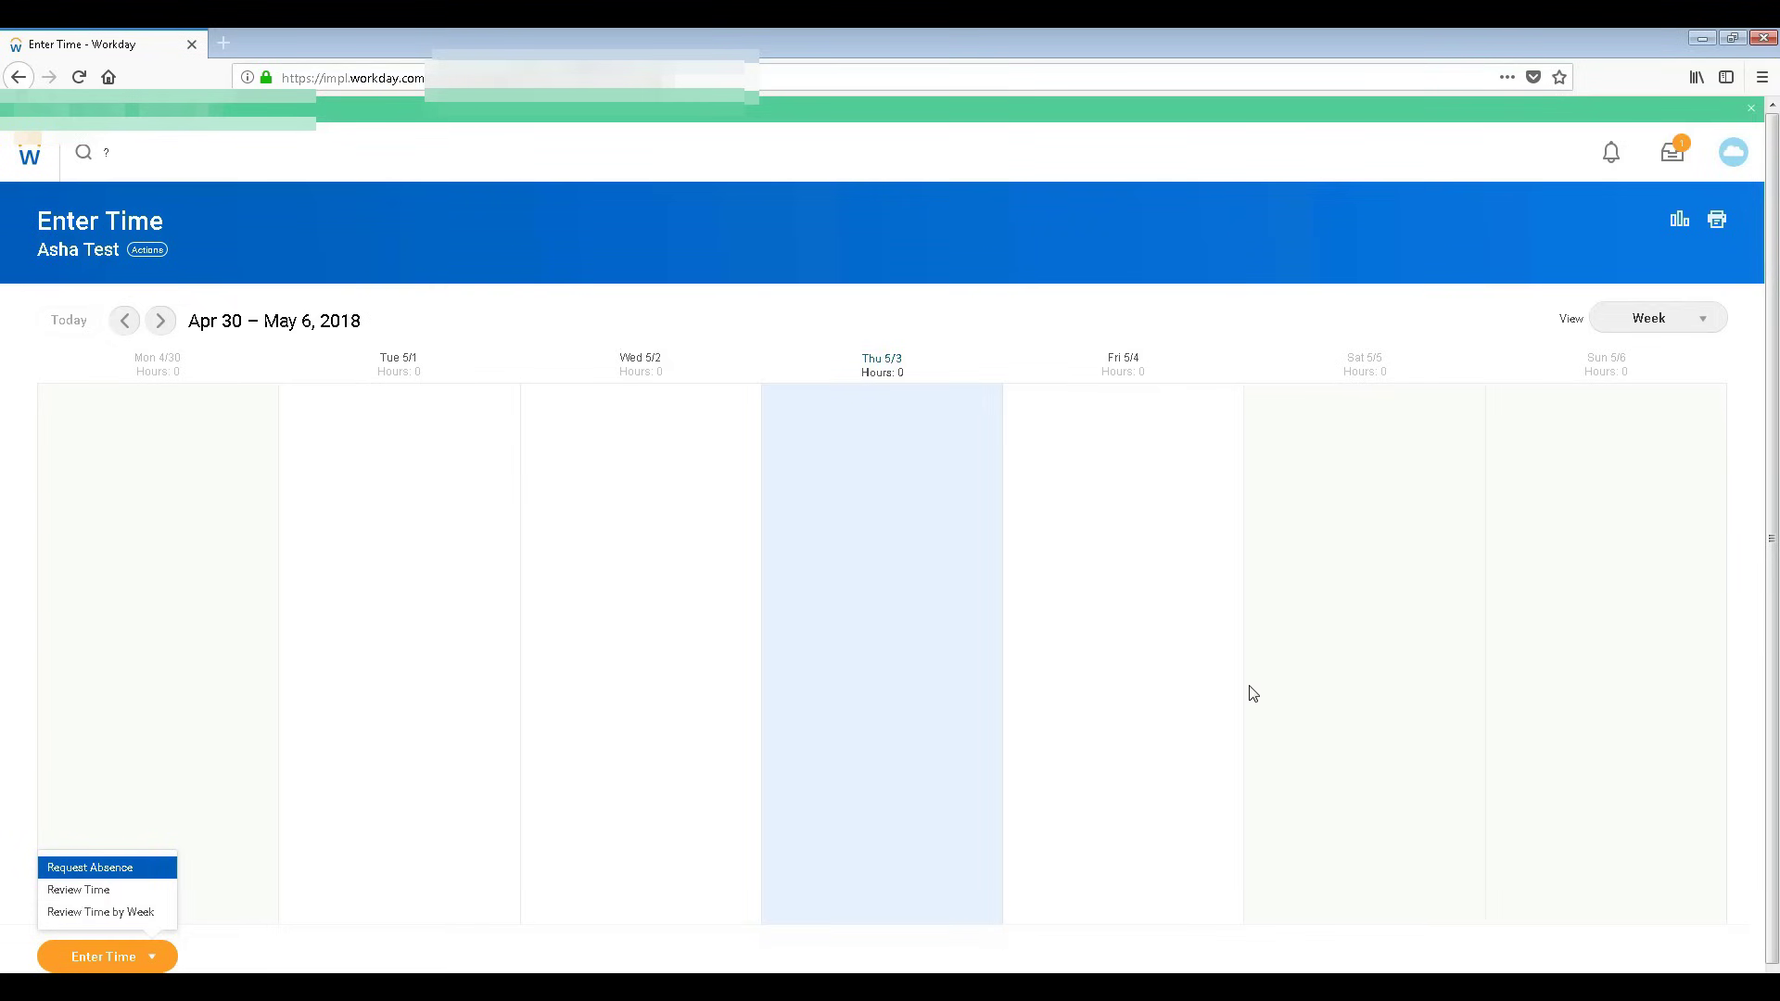
left_click(1689, 314)
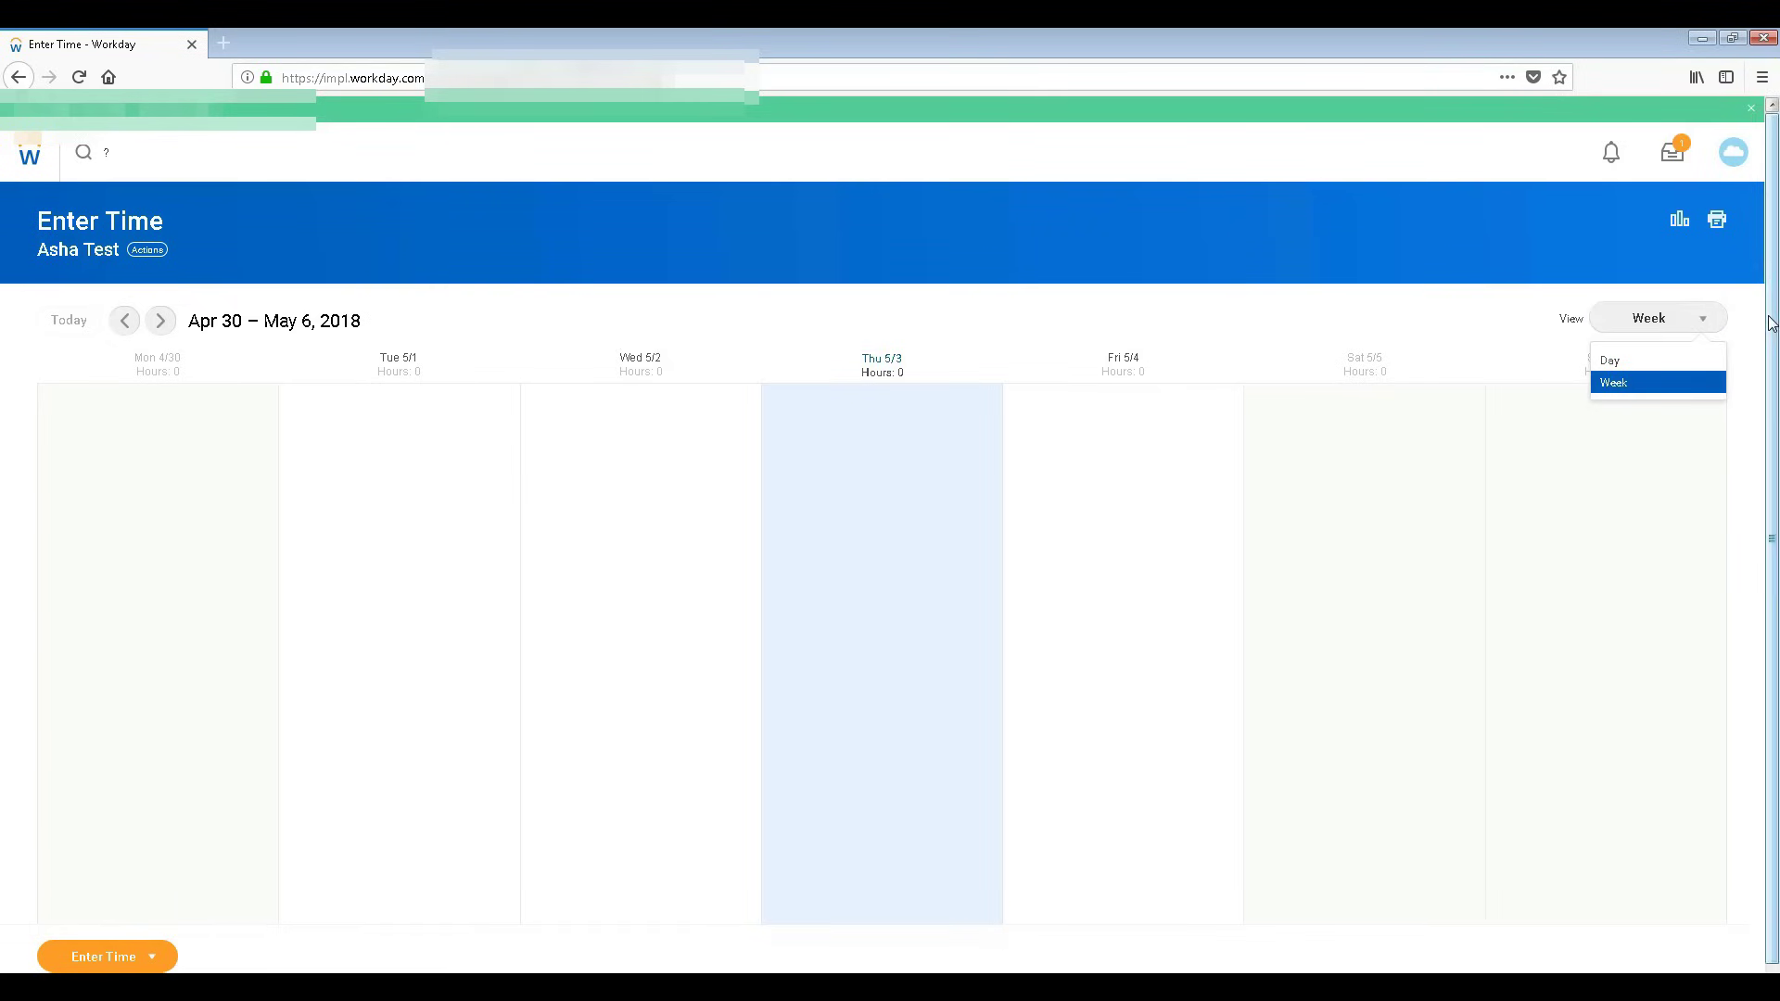
scroll(1754, 322, "down", 1)
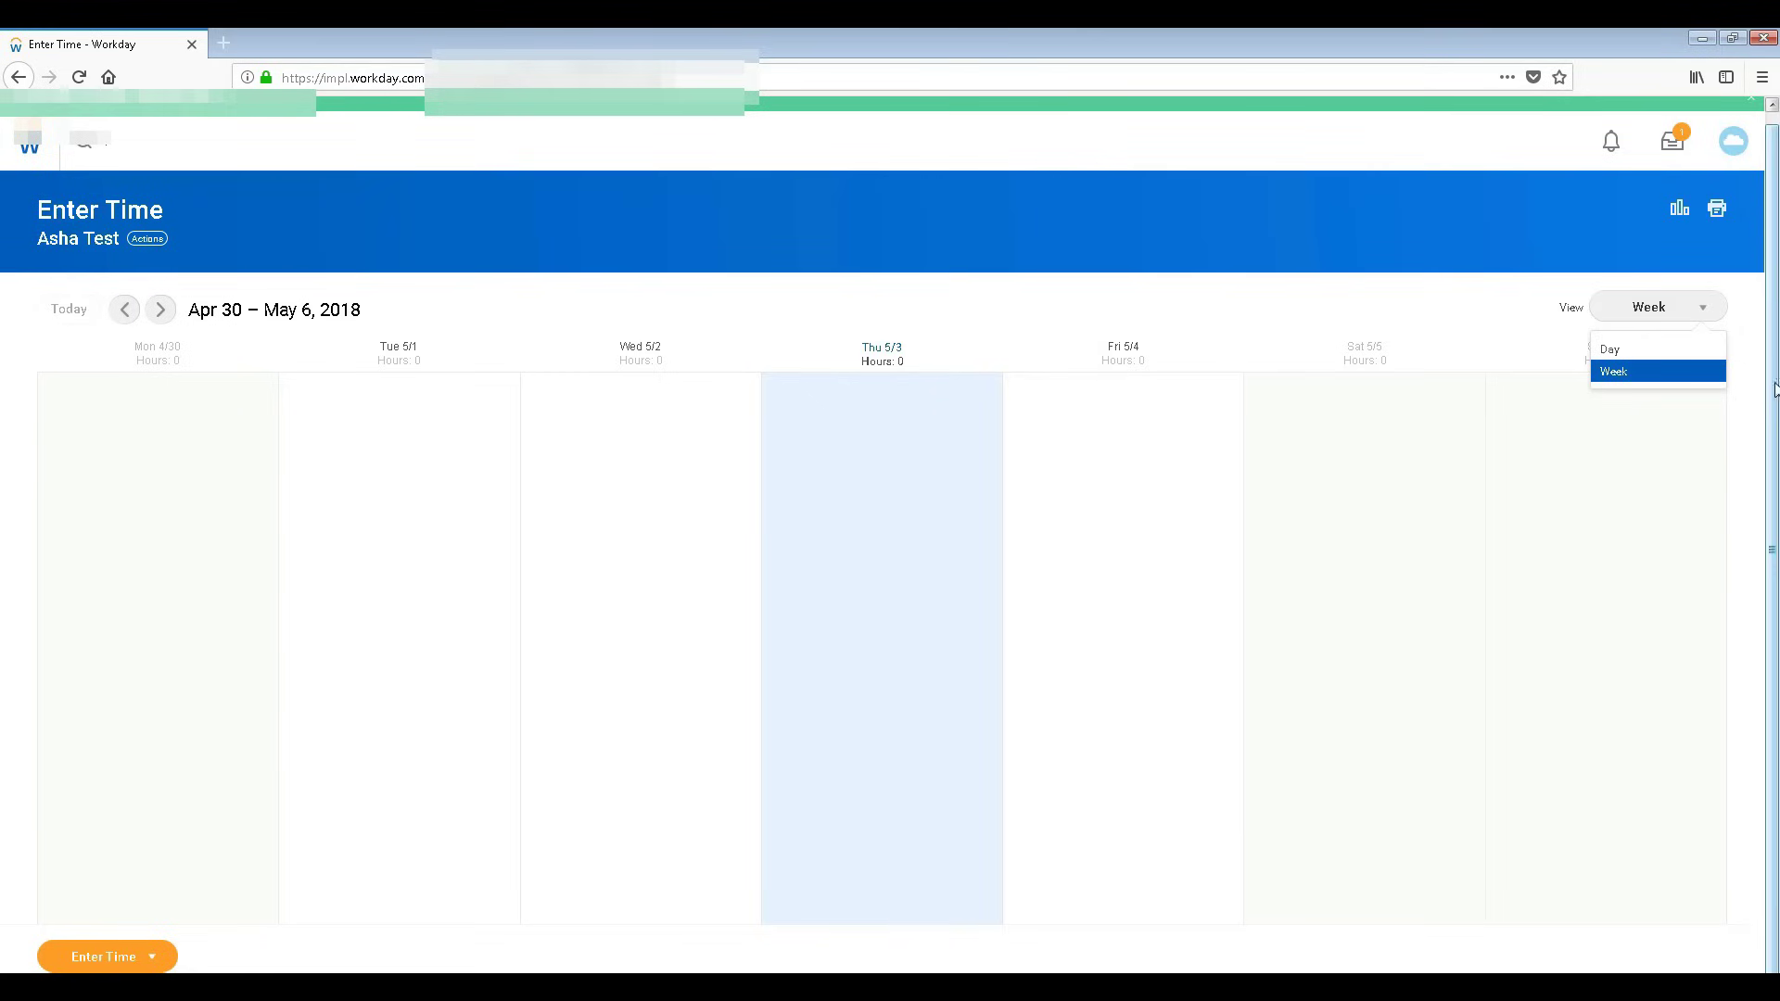
left_click(18, 76)
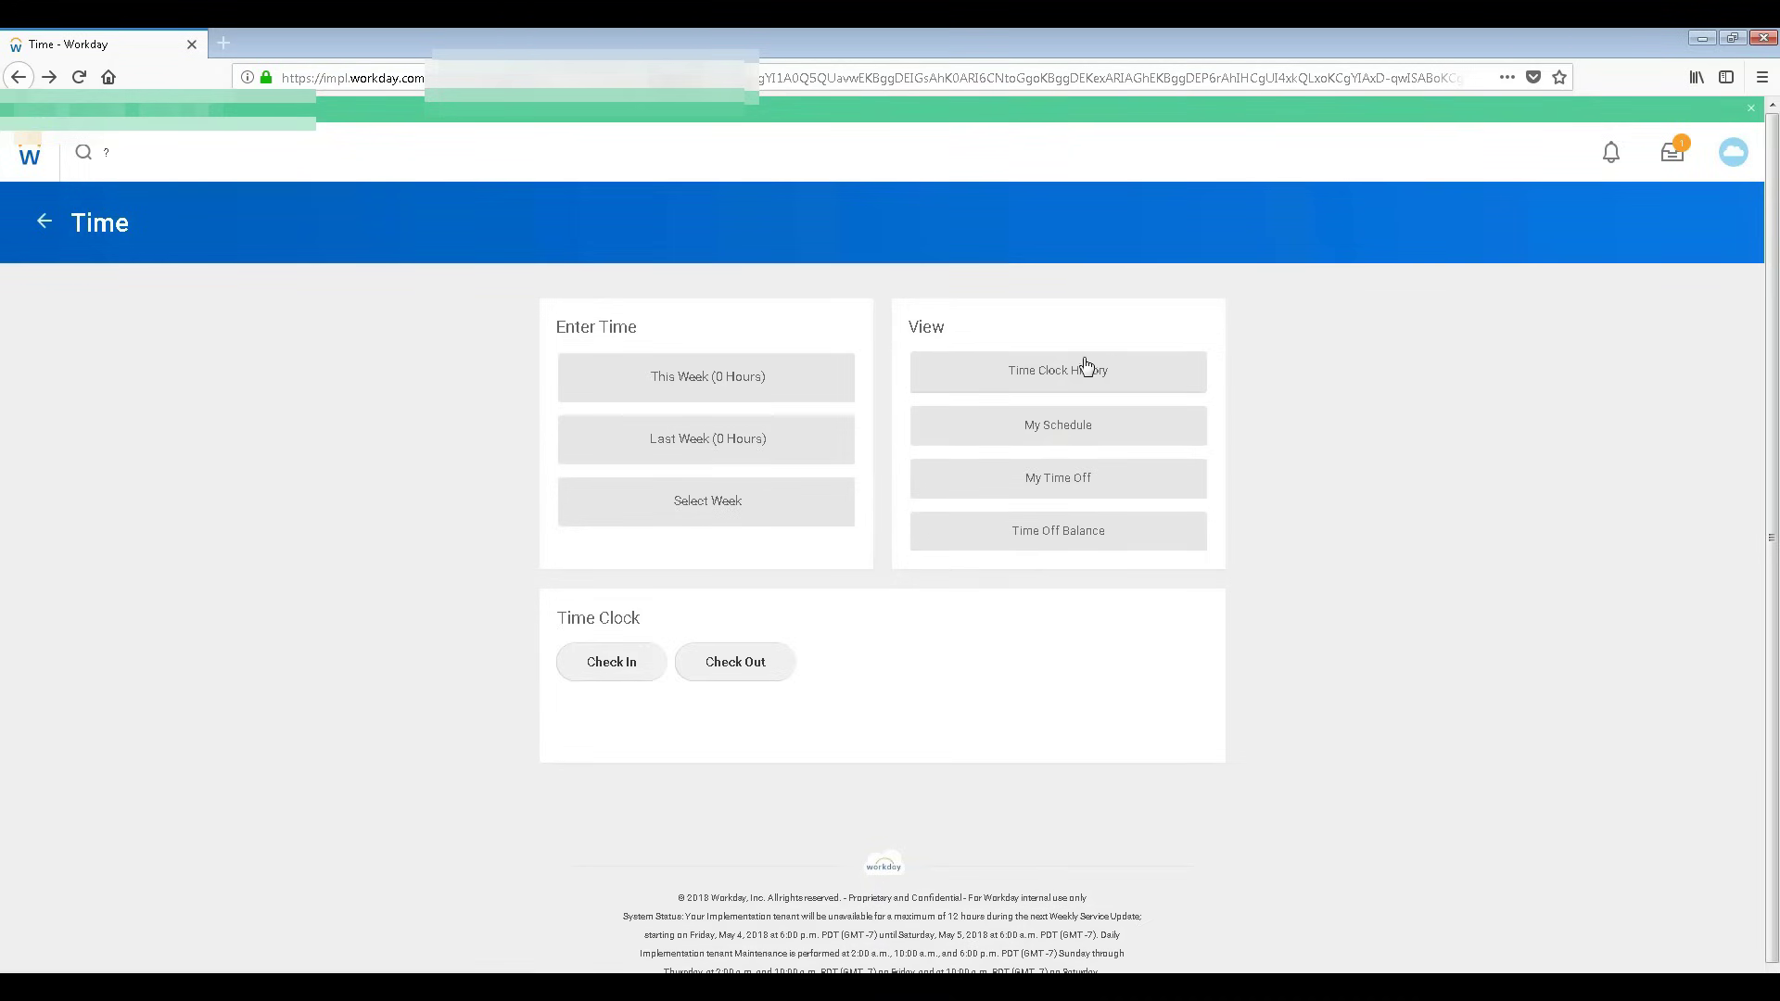
View My Schedule for May 2018, check its Day, Week and Month view options, and return to Time.
left_click(1068, 438)
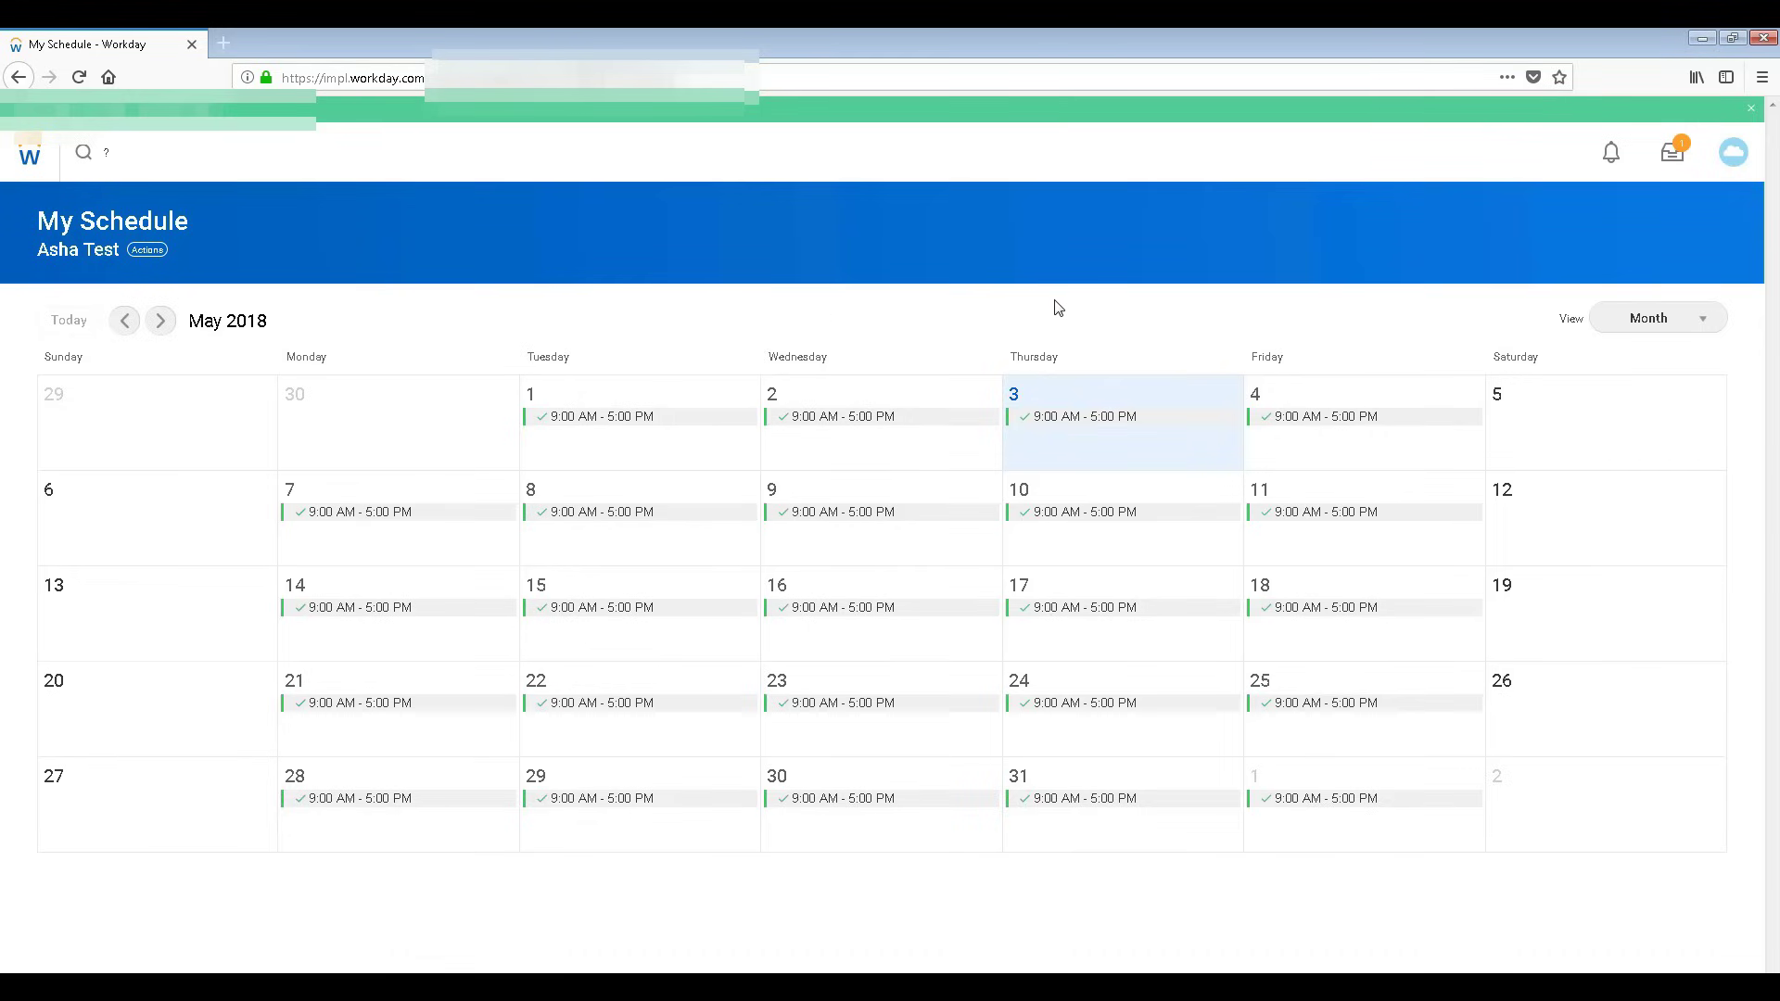
left_click(1682, 320)
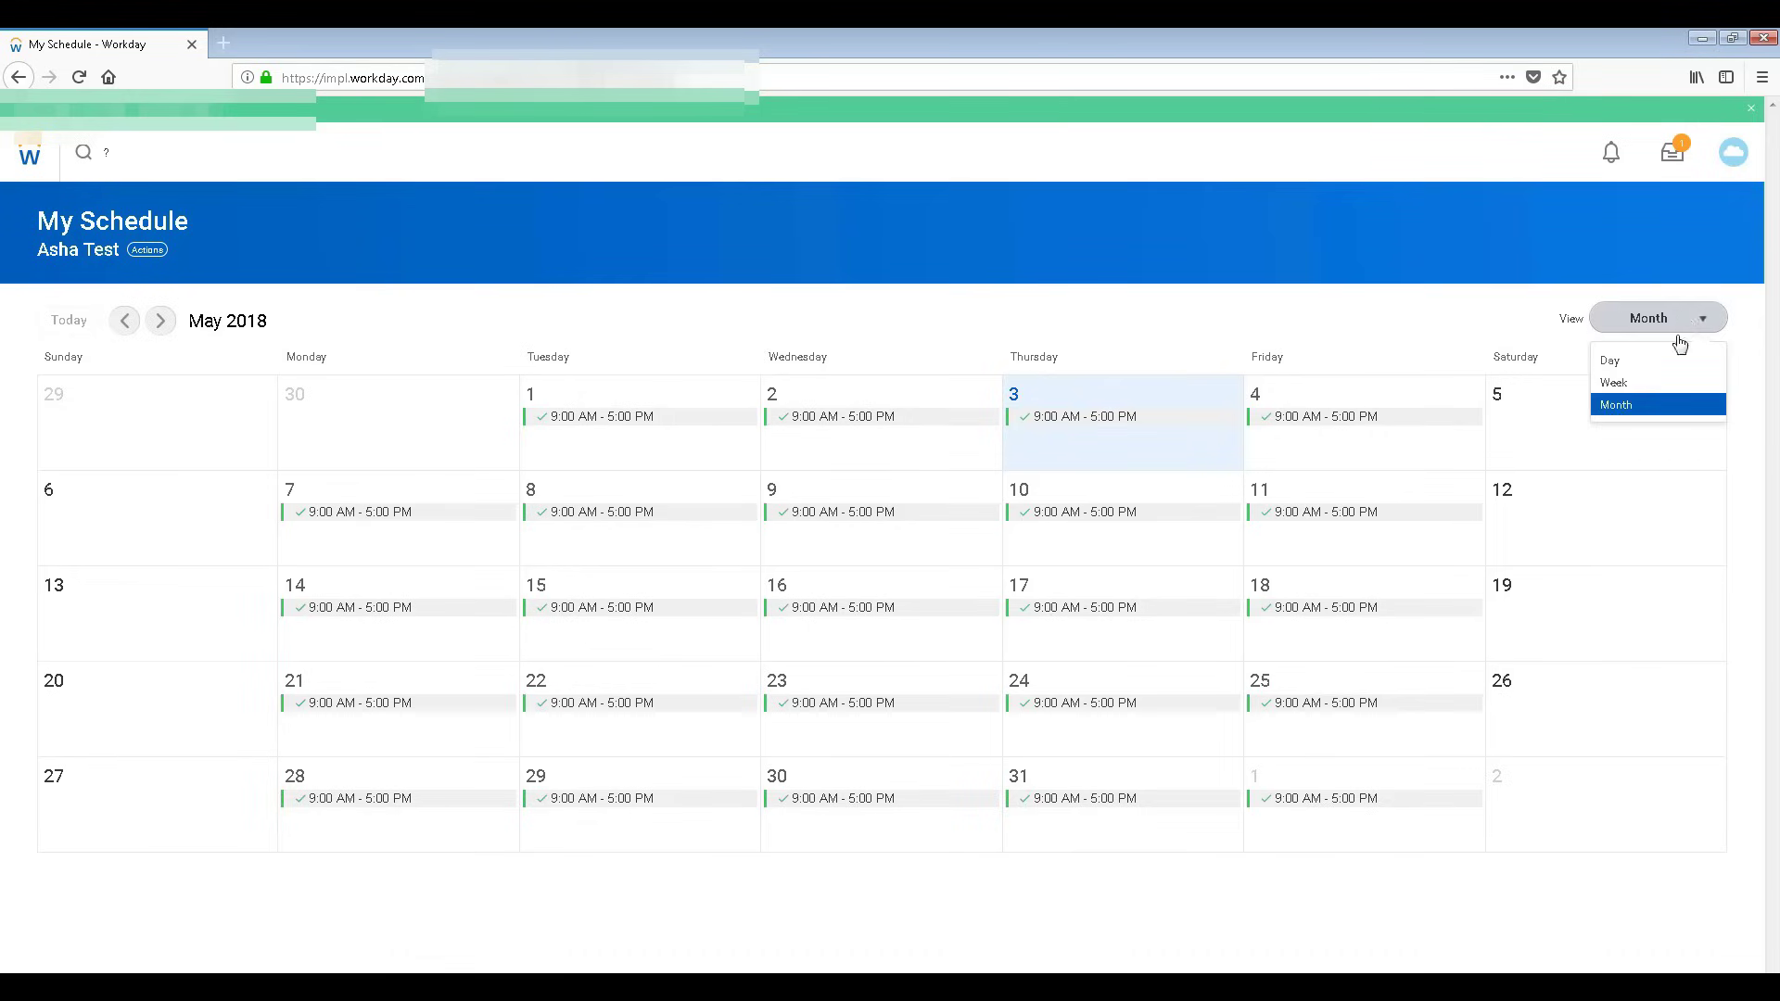
left_click(799, 283)
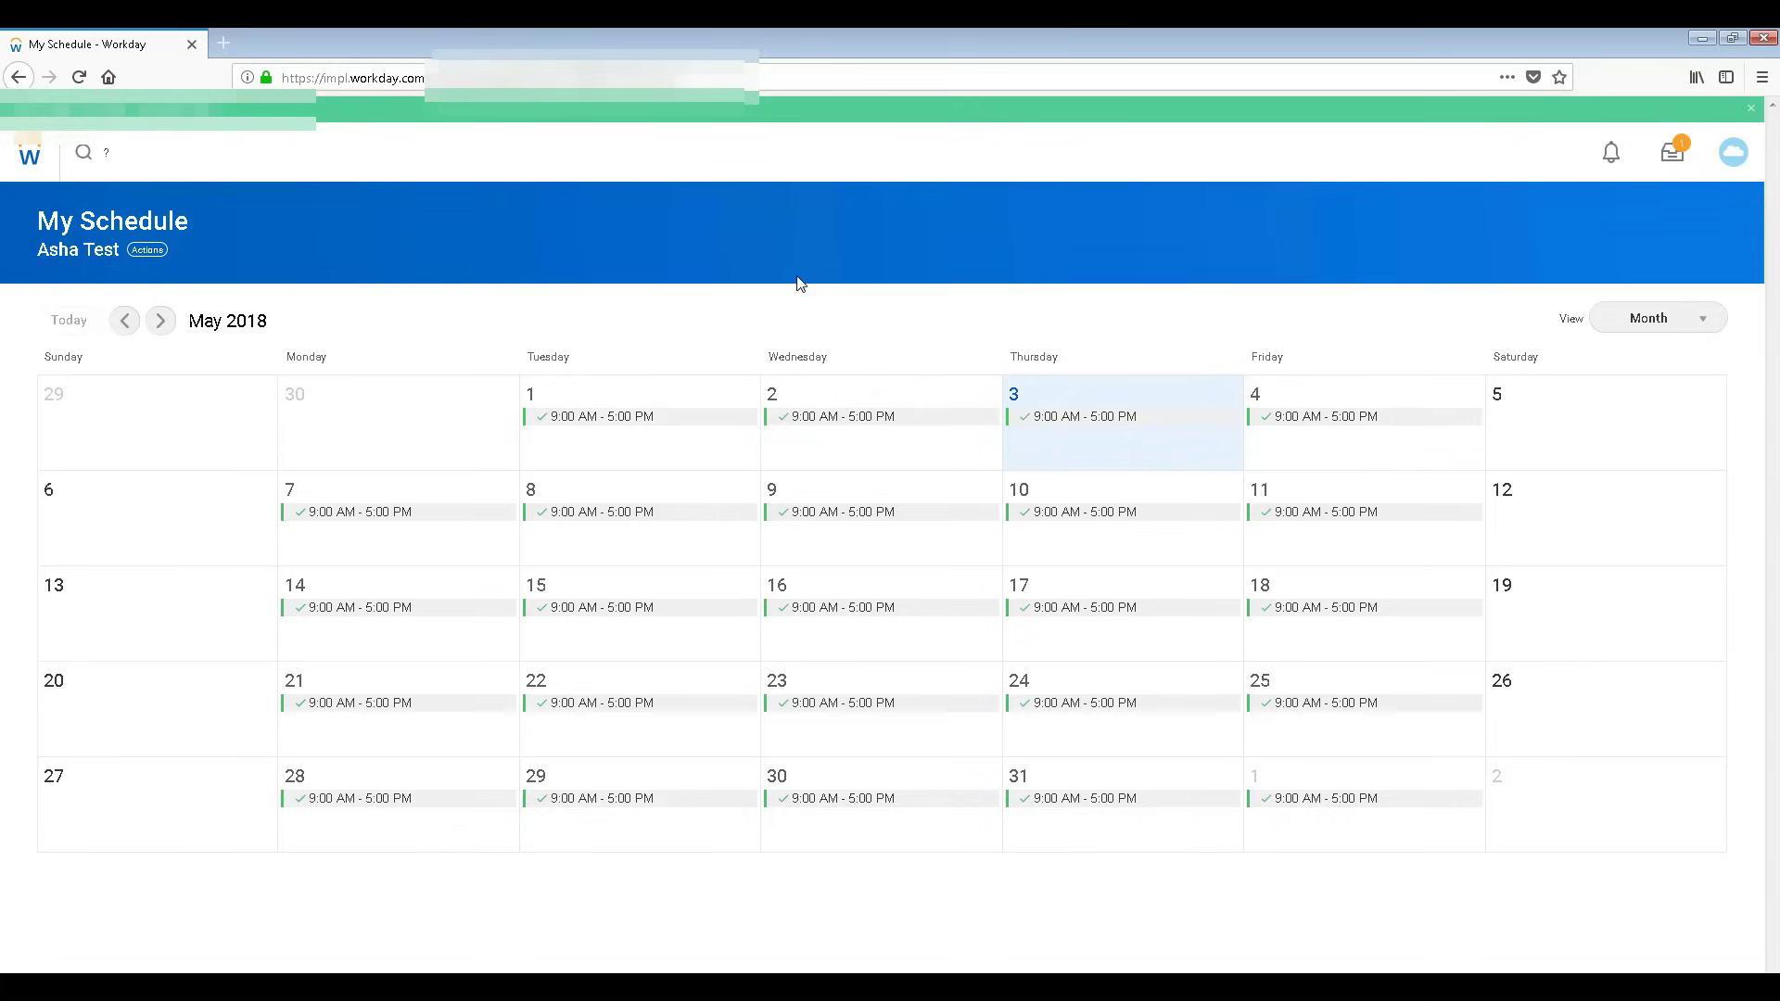
left_click(18, 77)
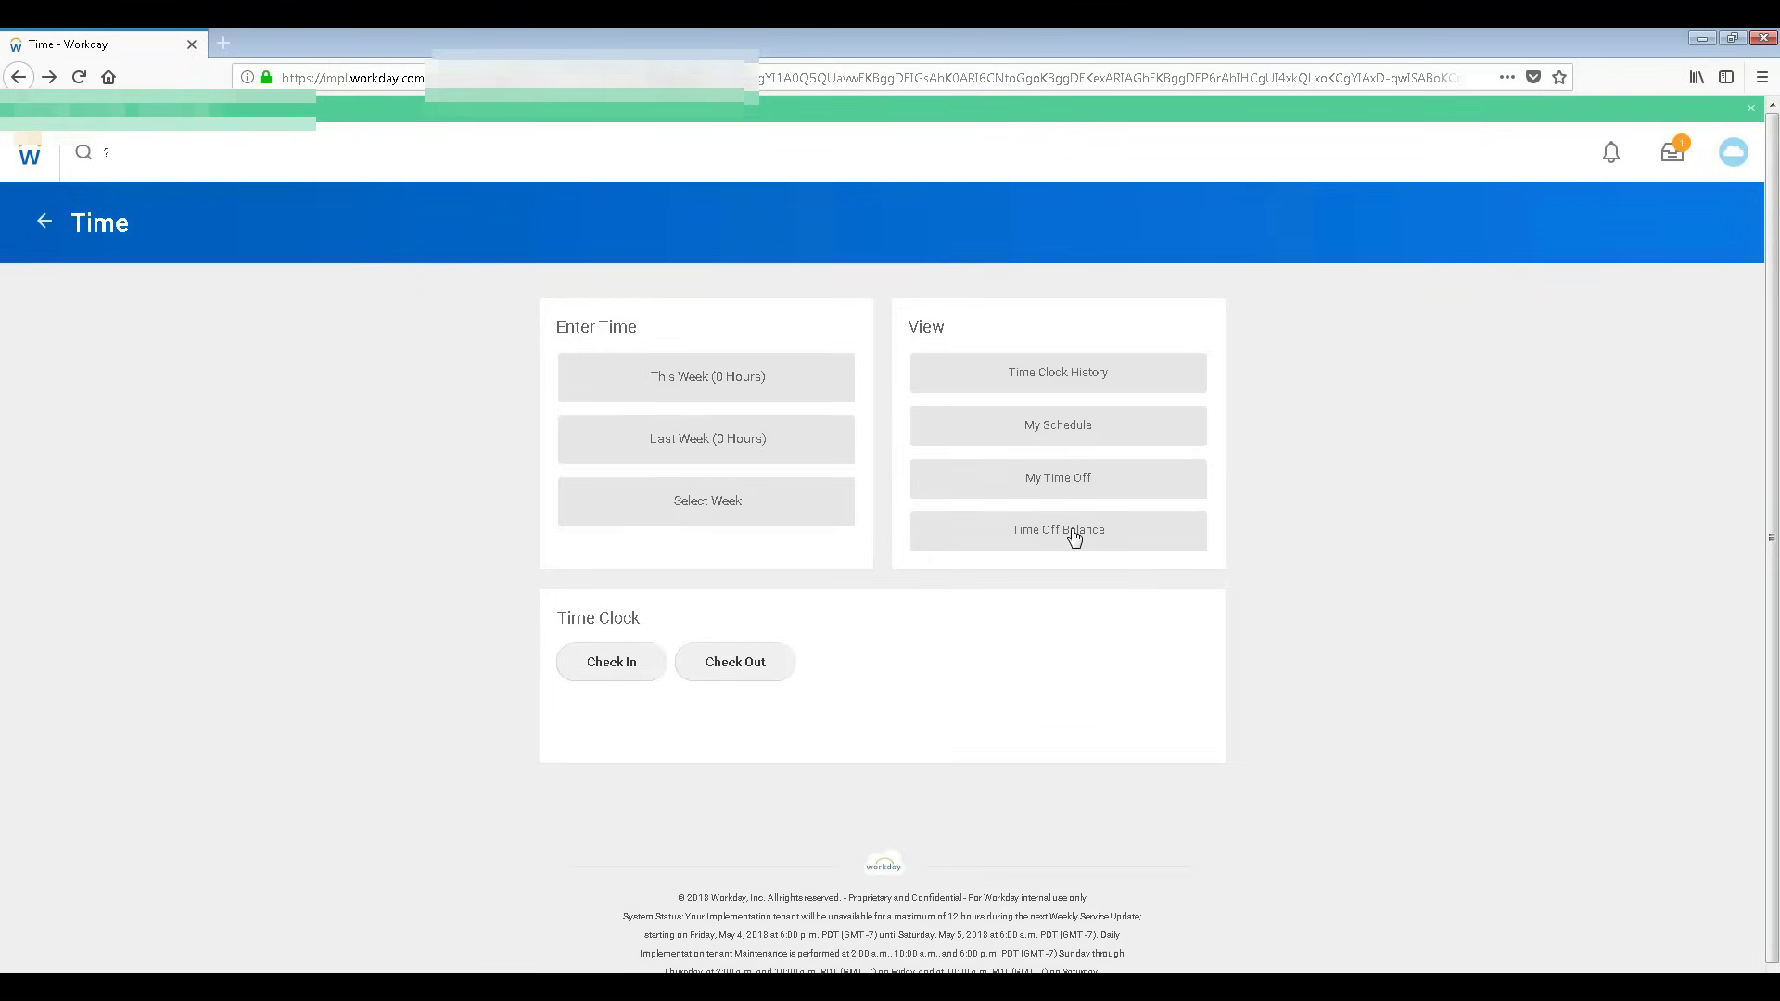
View Time Clock History, start the Excel export of Unmatched Clock Events, cancel the download, and return to Time.
left_click(1048, 374)
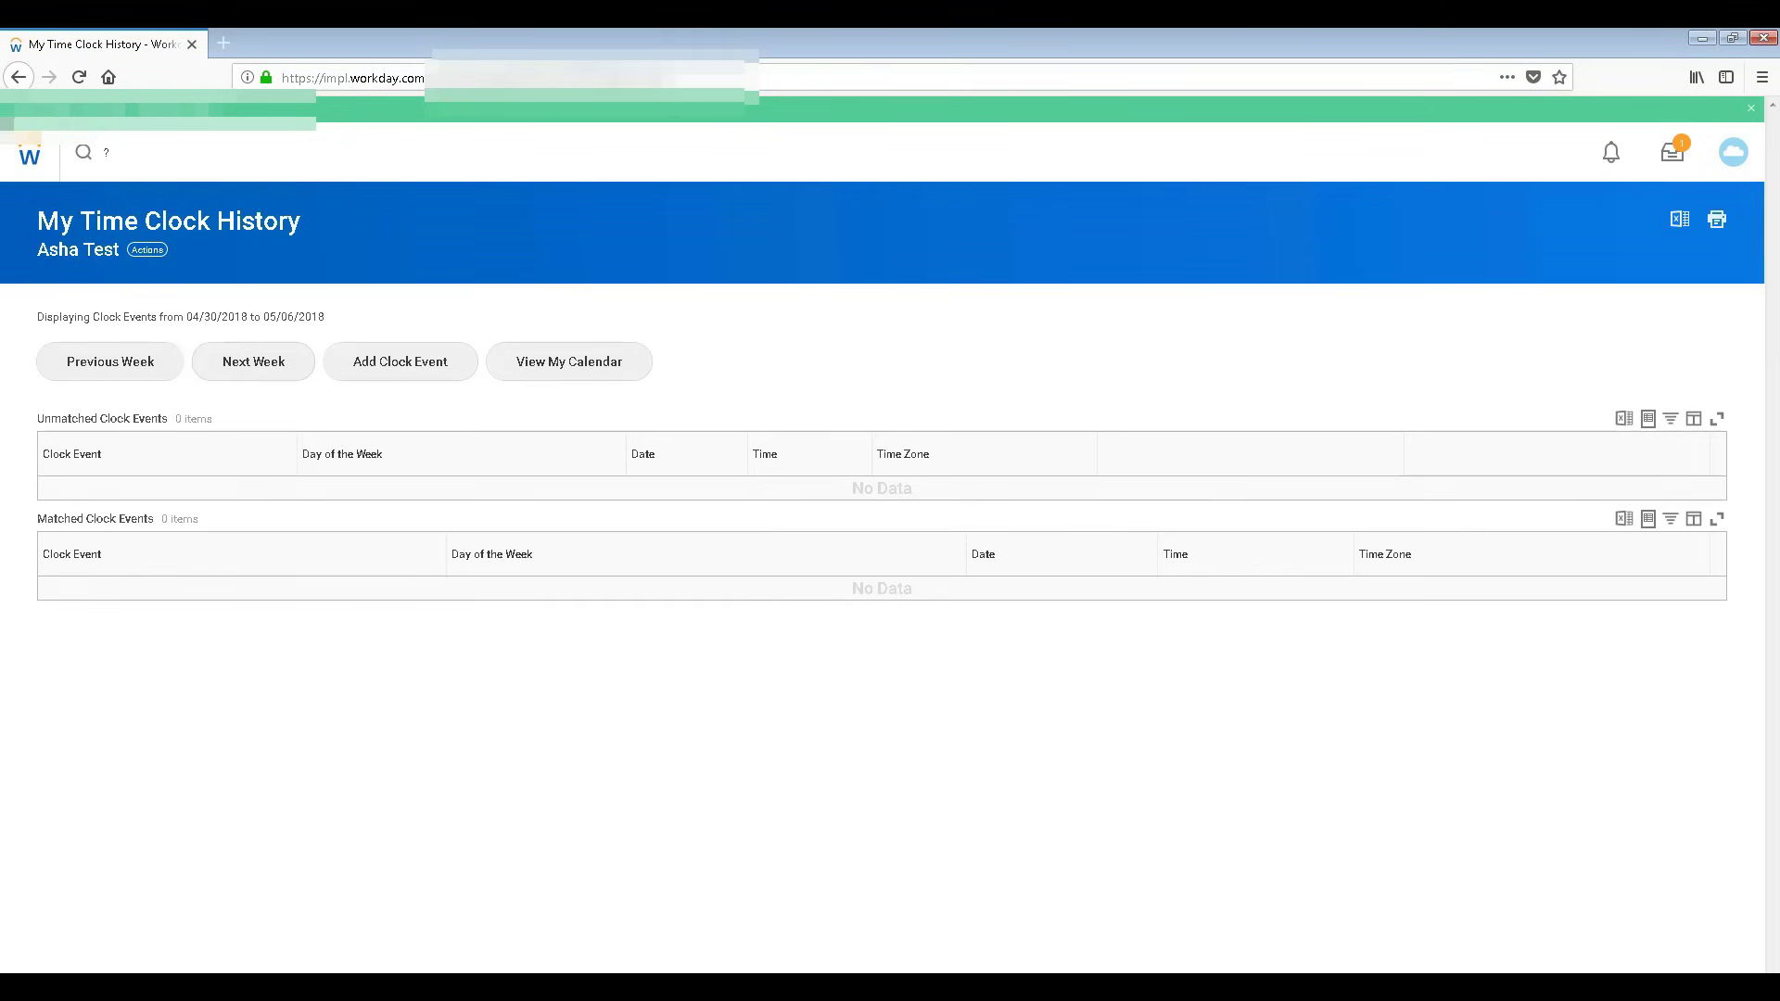
left_click(1623, 422)
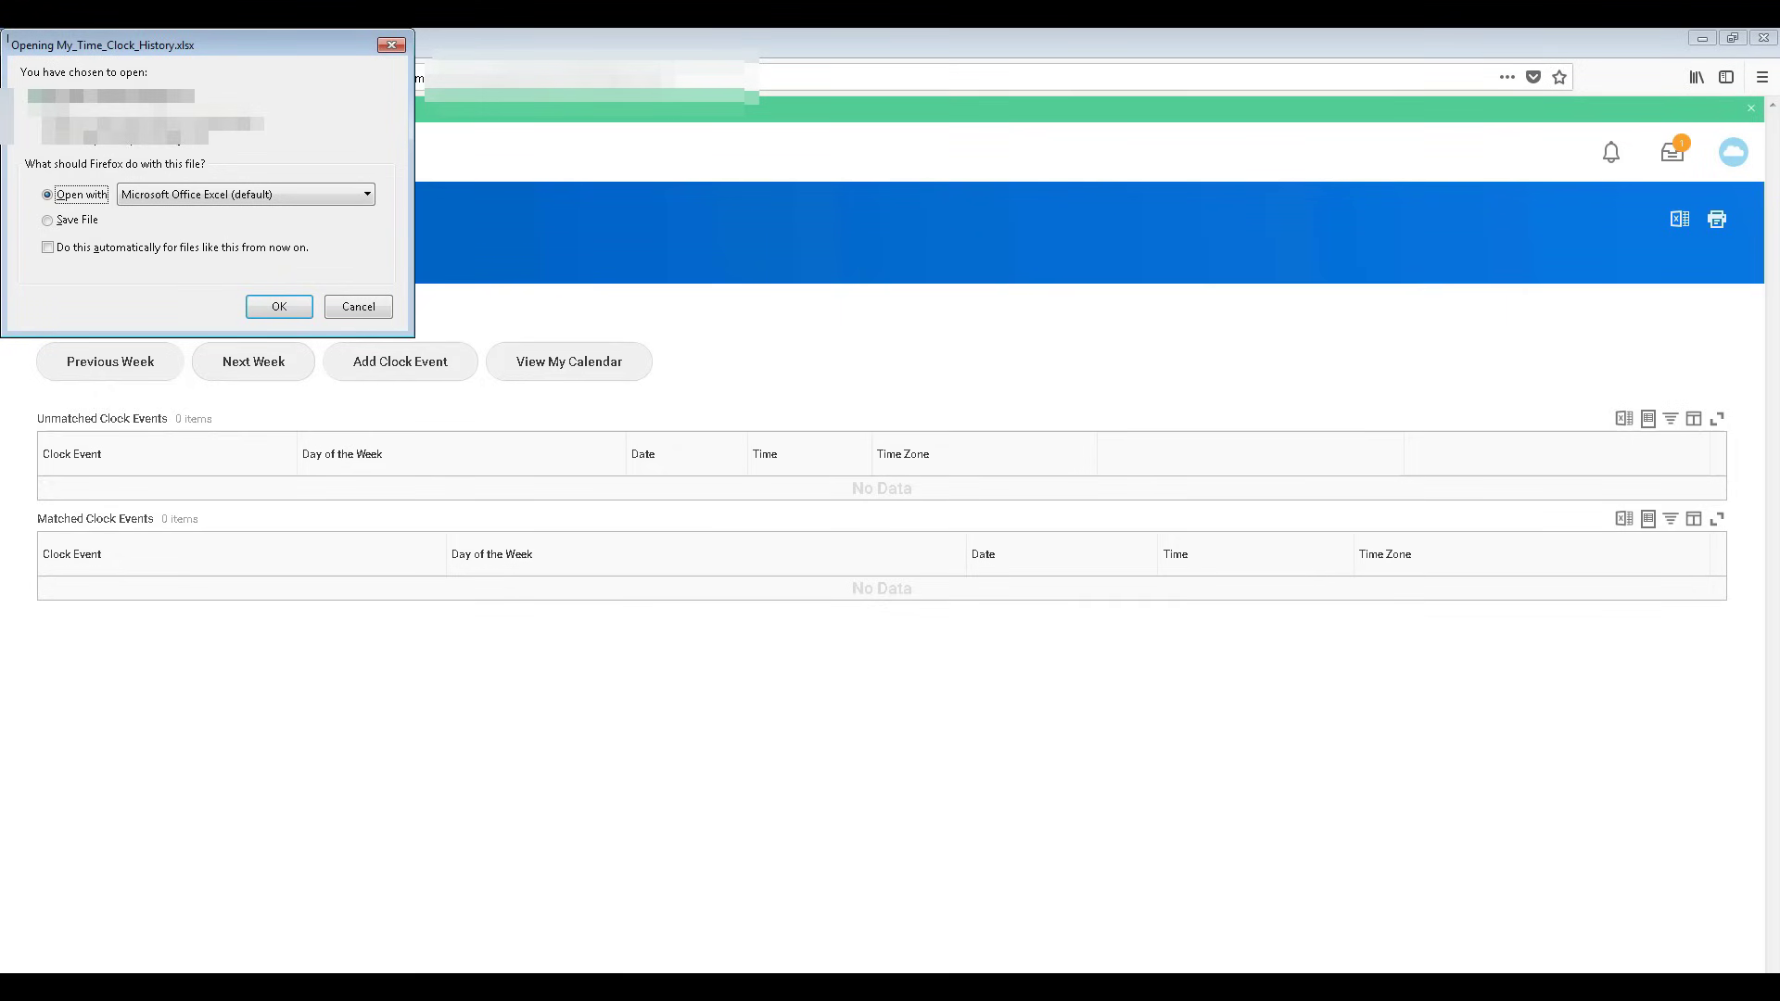
left_click(390, 44)
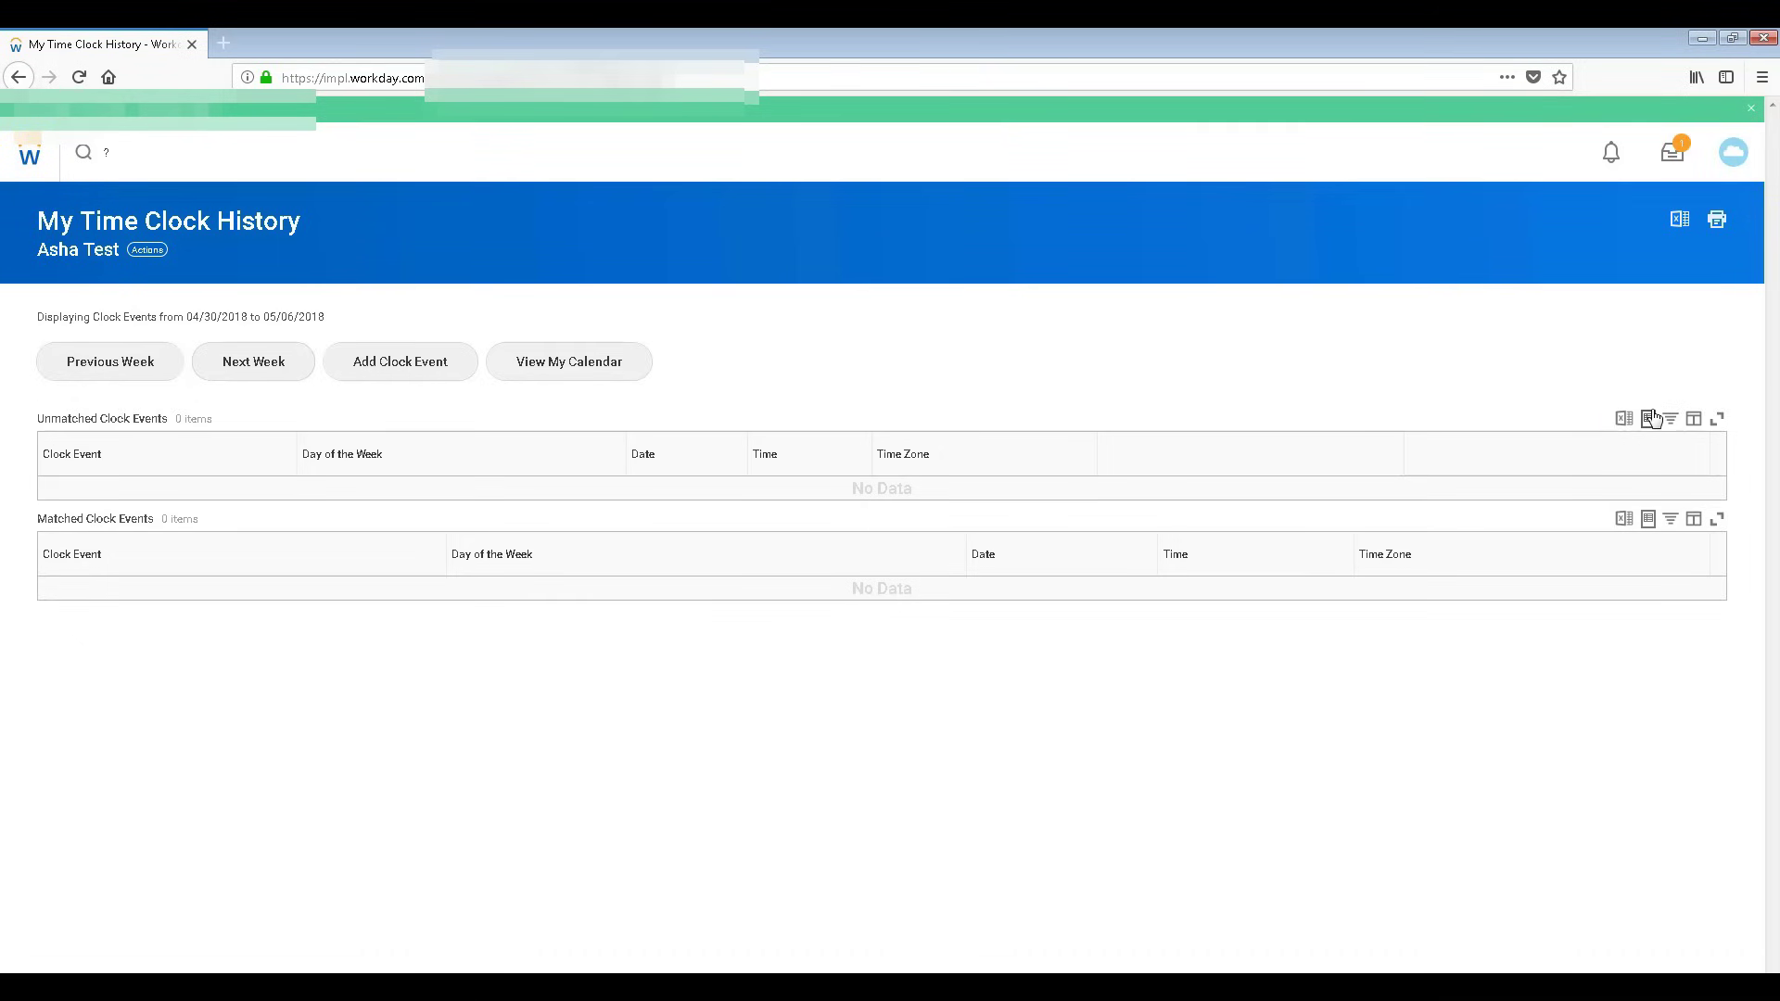
left_click(19, 77)
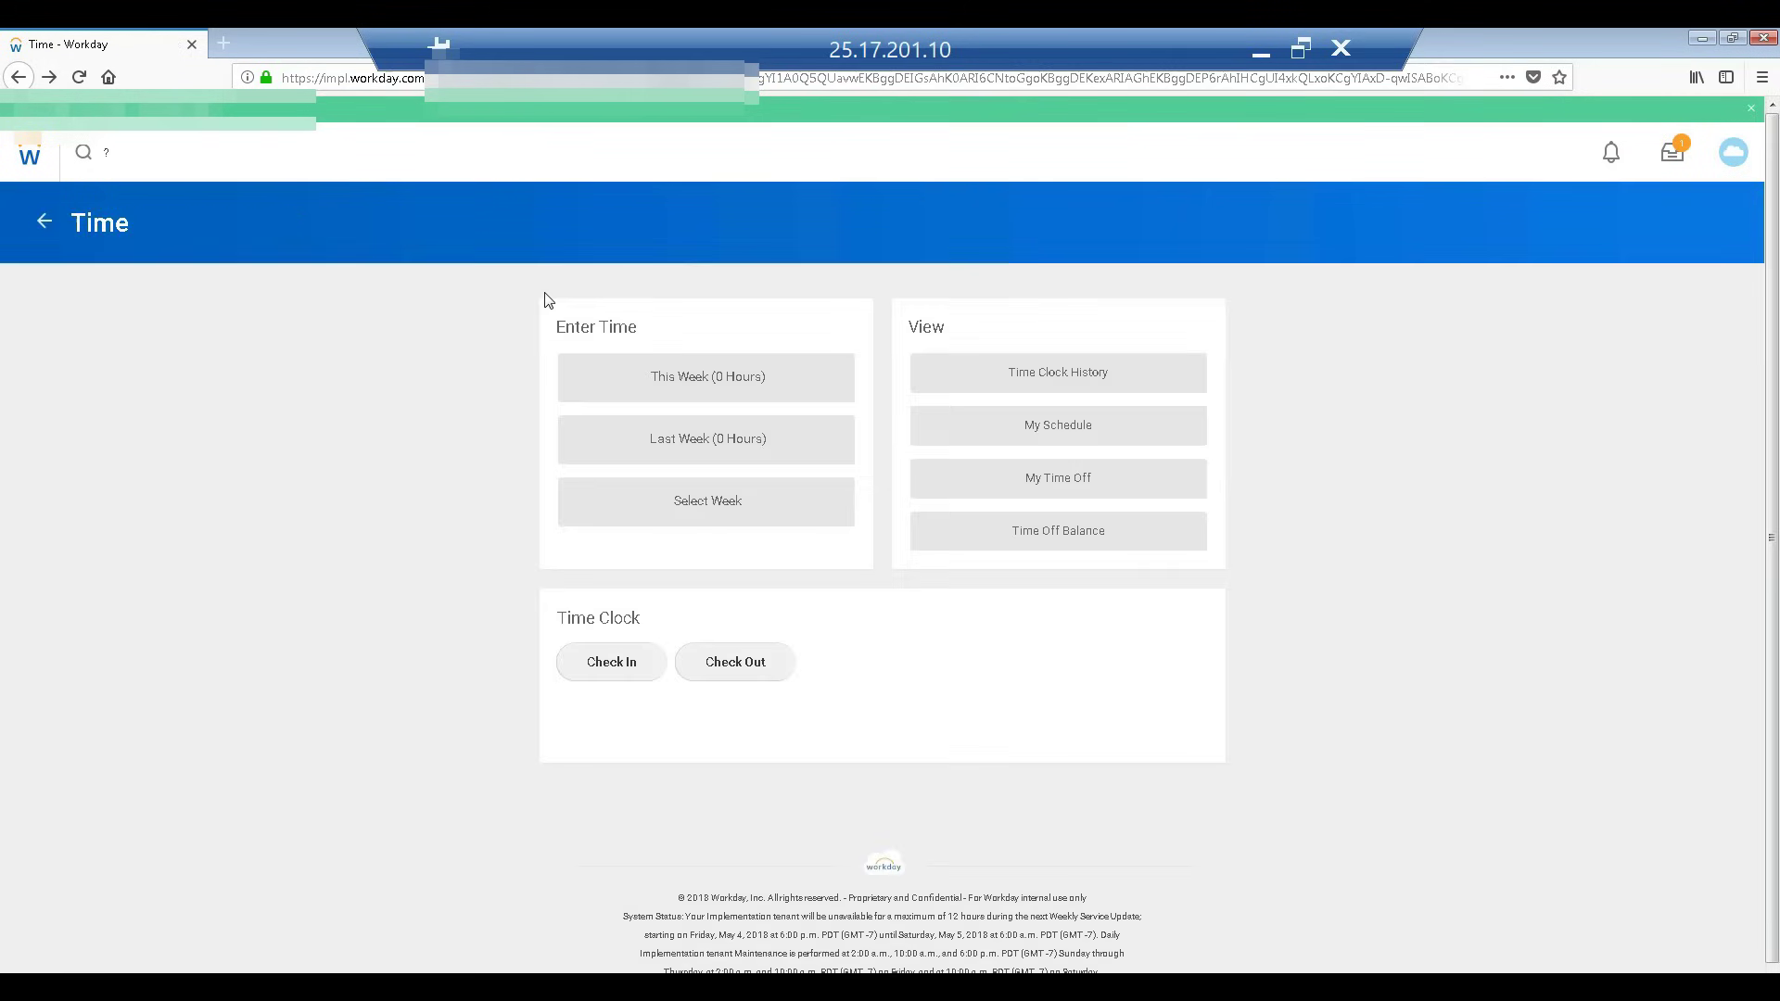
Review the absence balances under My Time Off, and go back to the home page to look over the applications.
left_click(1064, 483)
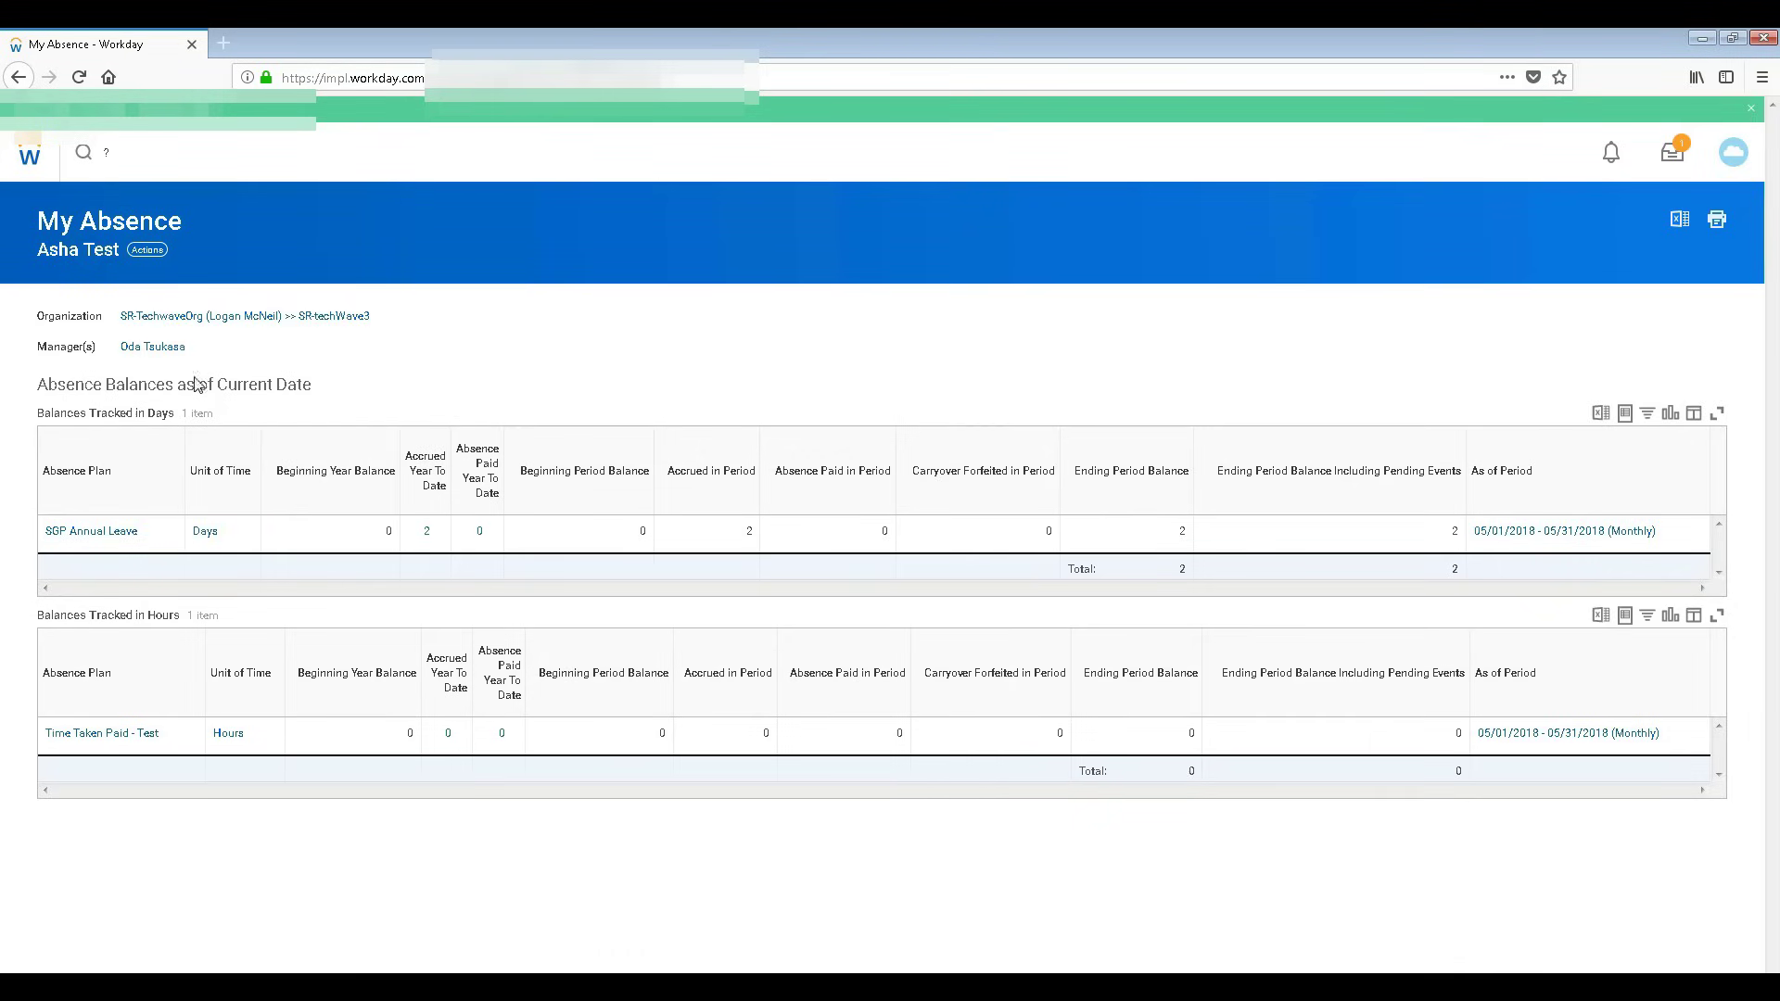
left_click(17, 78)
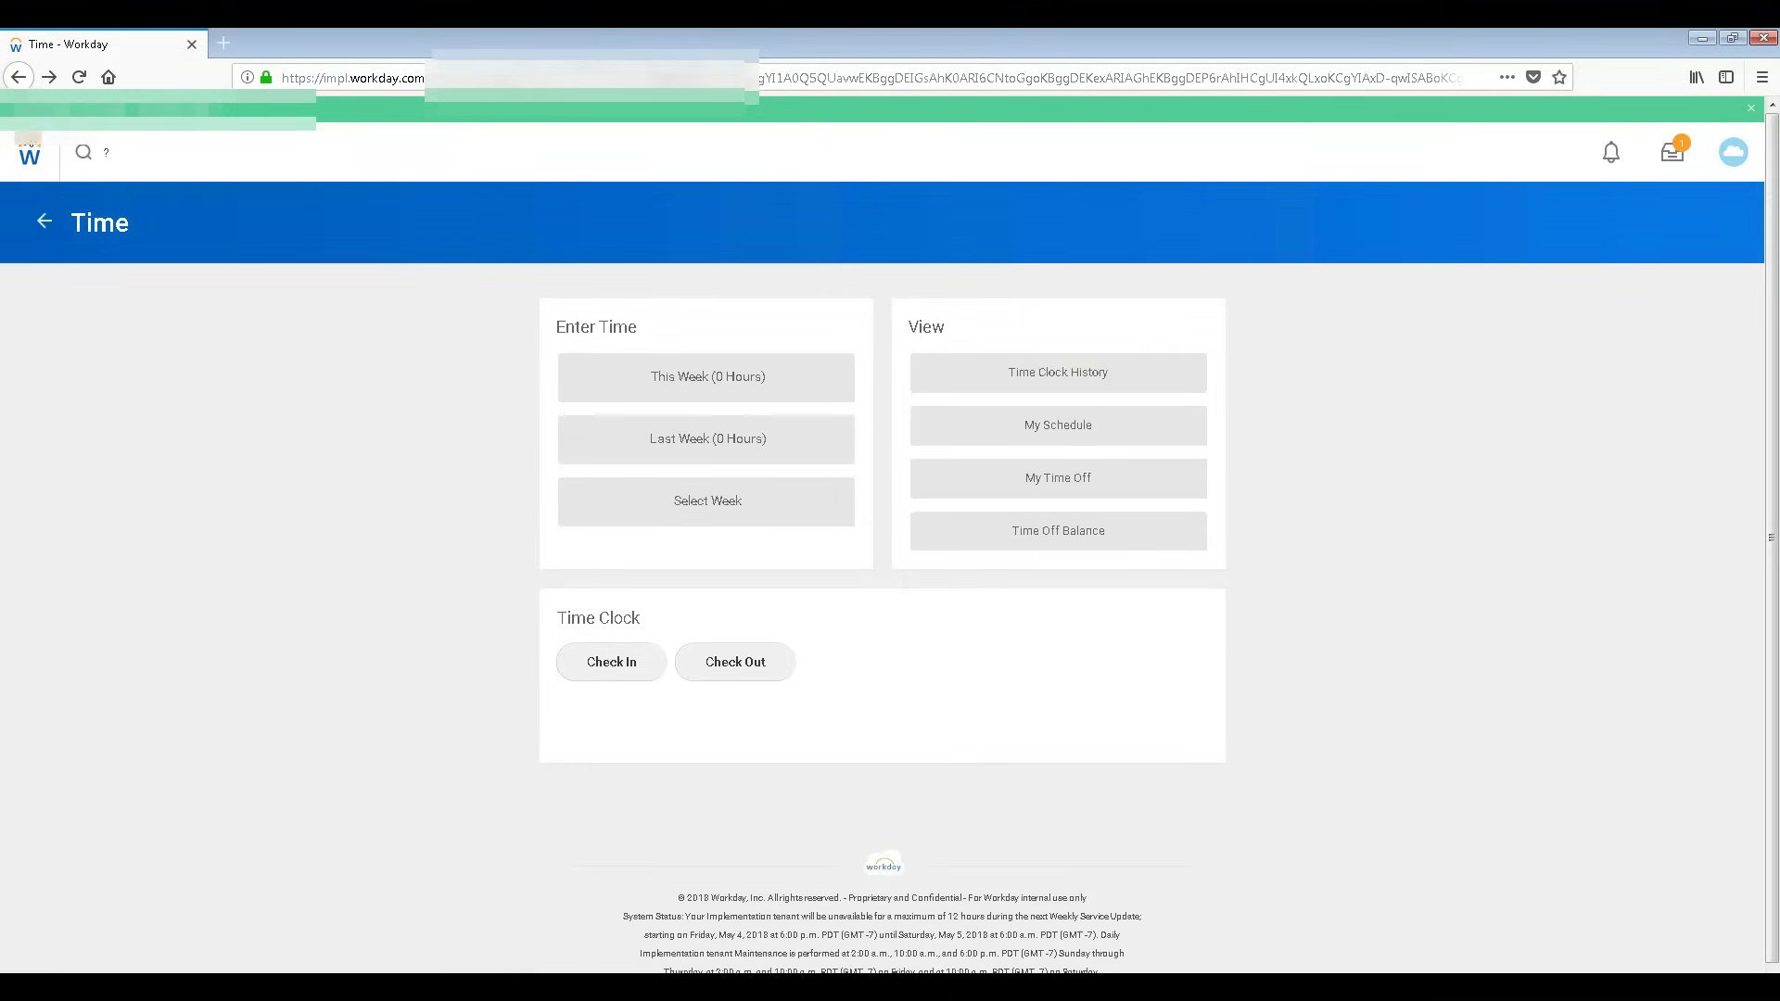
left_click(29, 155)
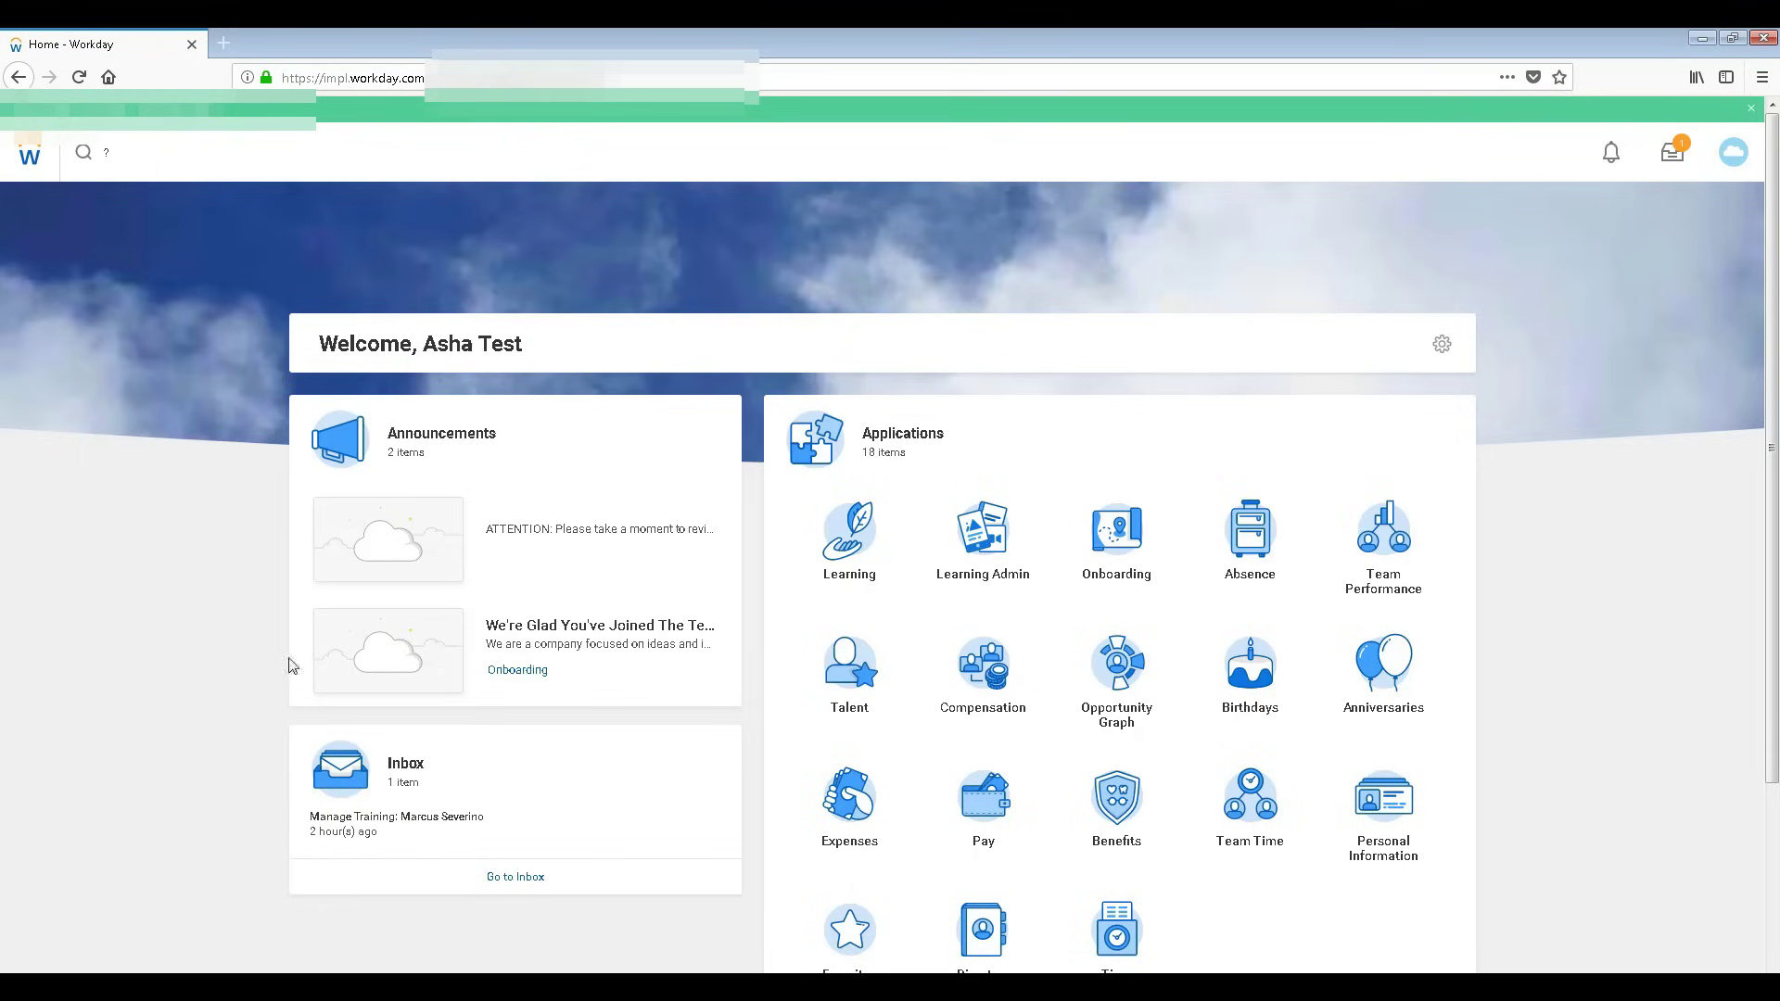
left_click_drag(1775, 640, 1777, 703)
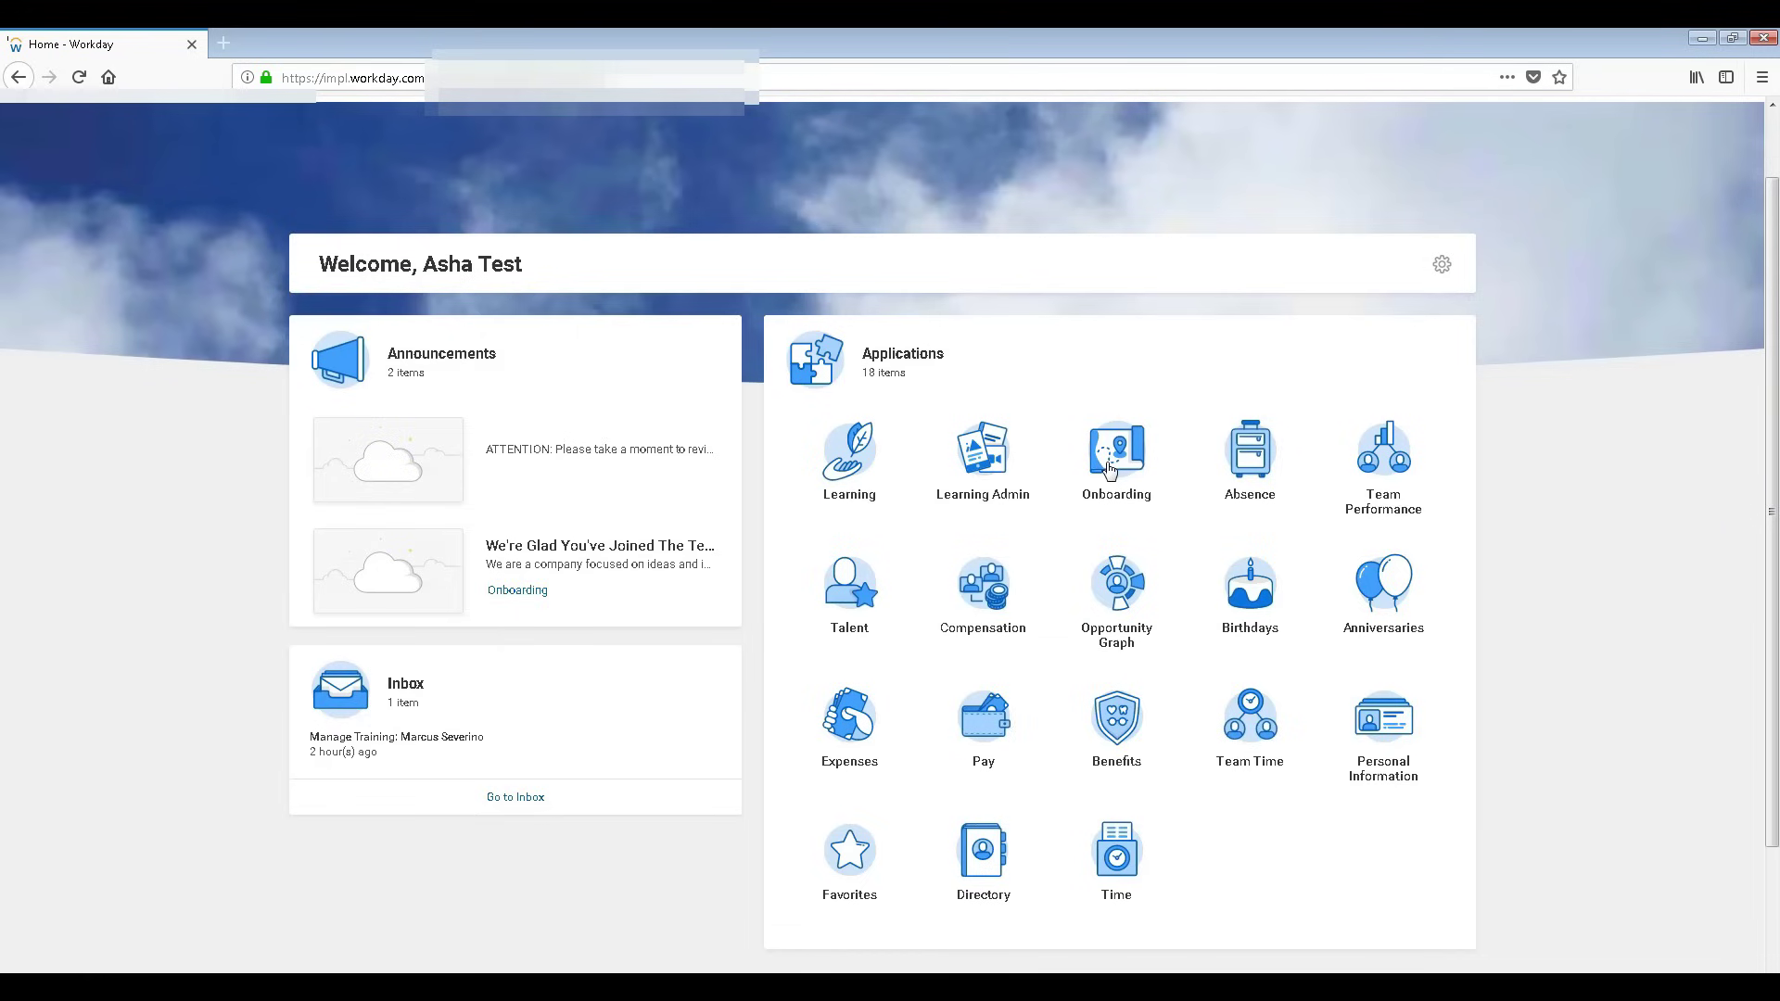
mouse_move(1251, 34)
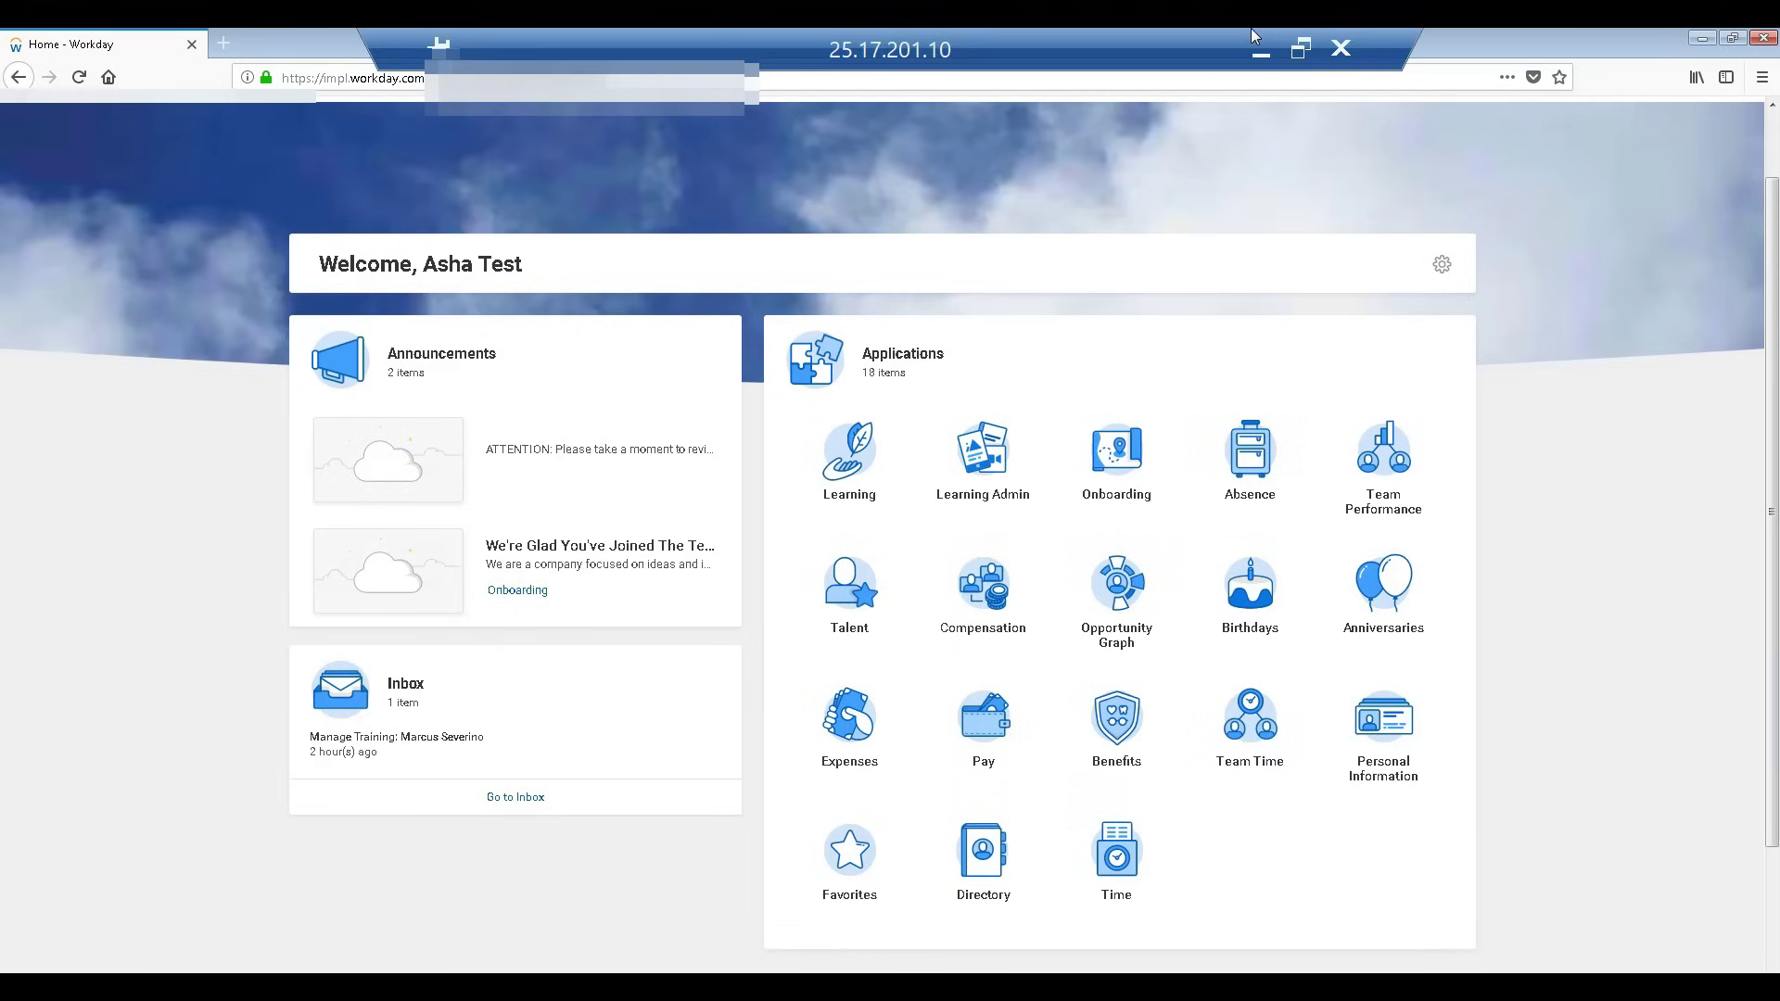